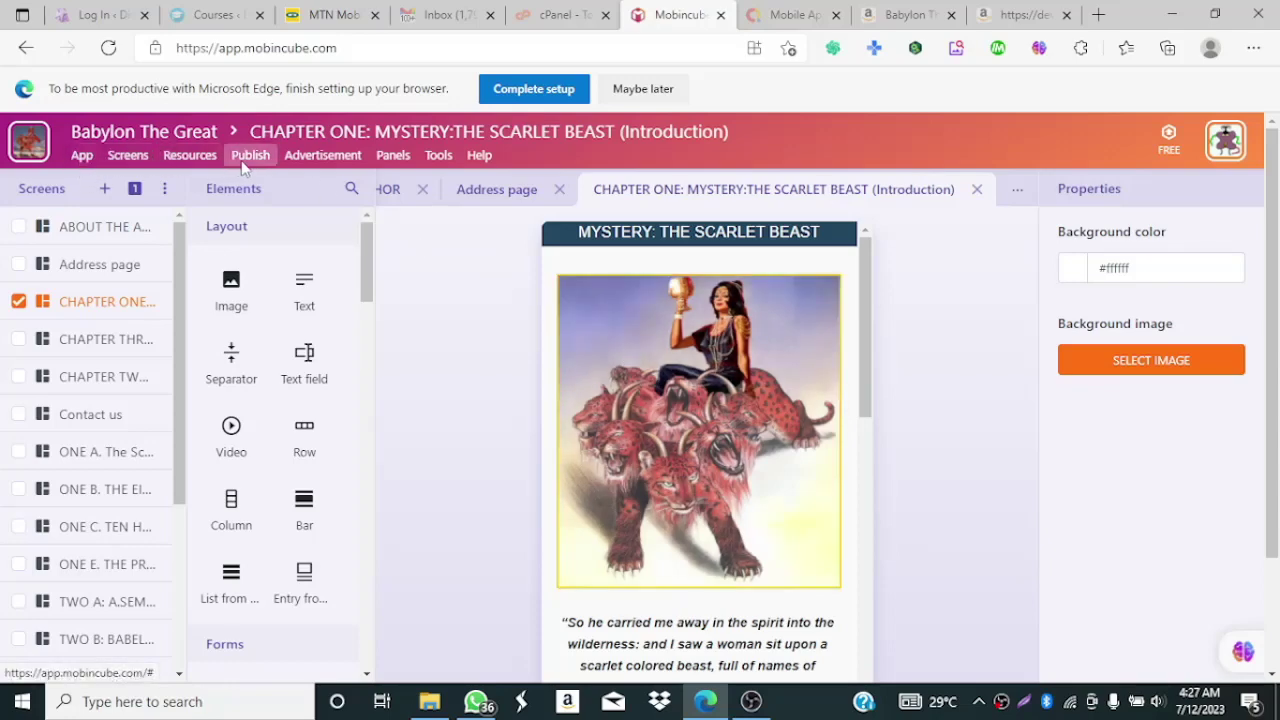
# Step: Open the app's advertisement configuration and review the frequency settings for interstitials, native ads and pre-roll videos
pyautogui.click(356, 163)
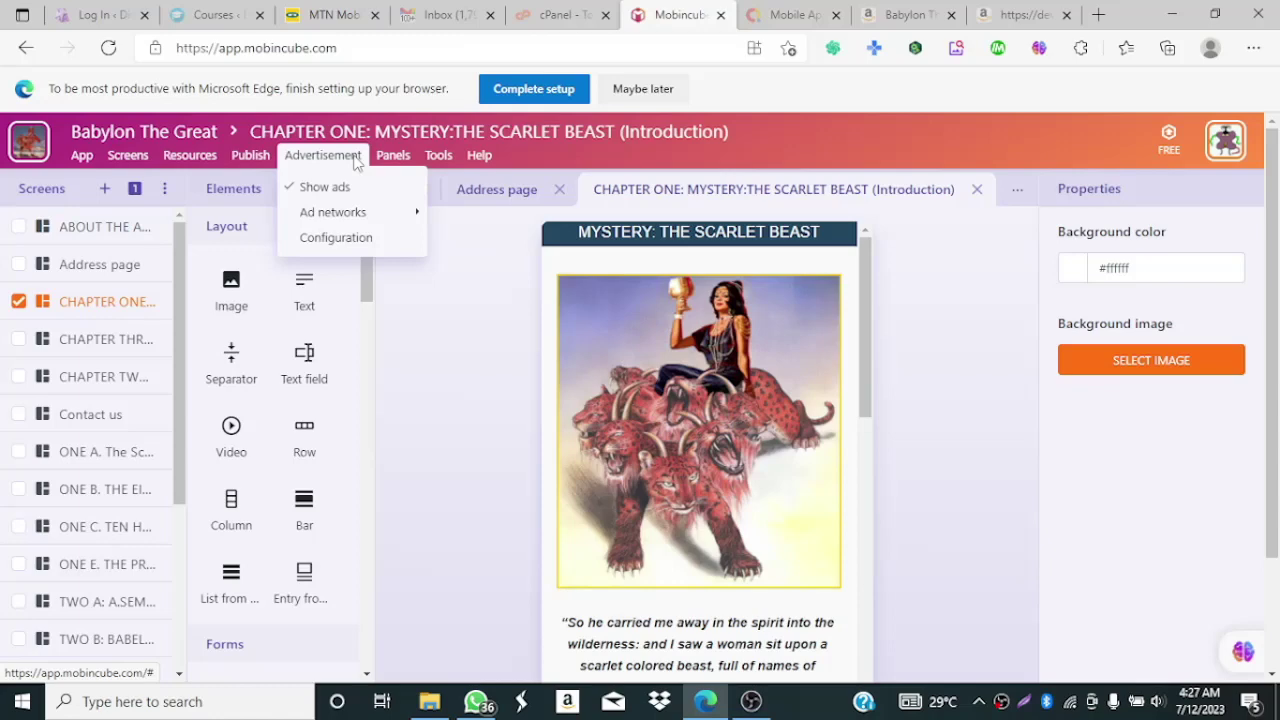
pyautogui.moveTo(380, 220)
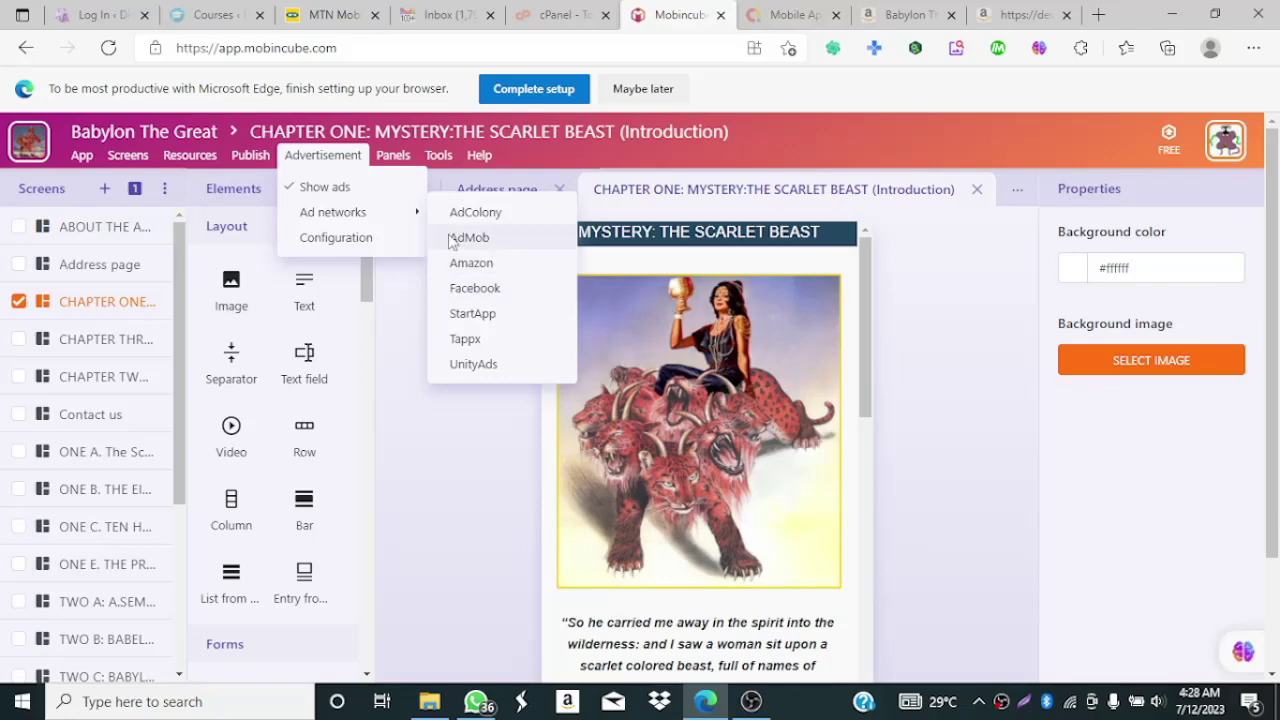
pyautogui.click(388, 245)
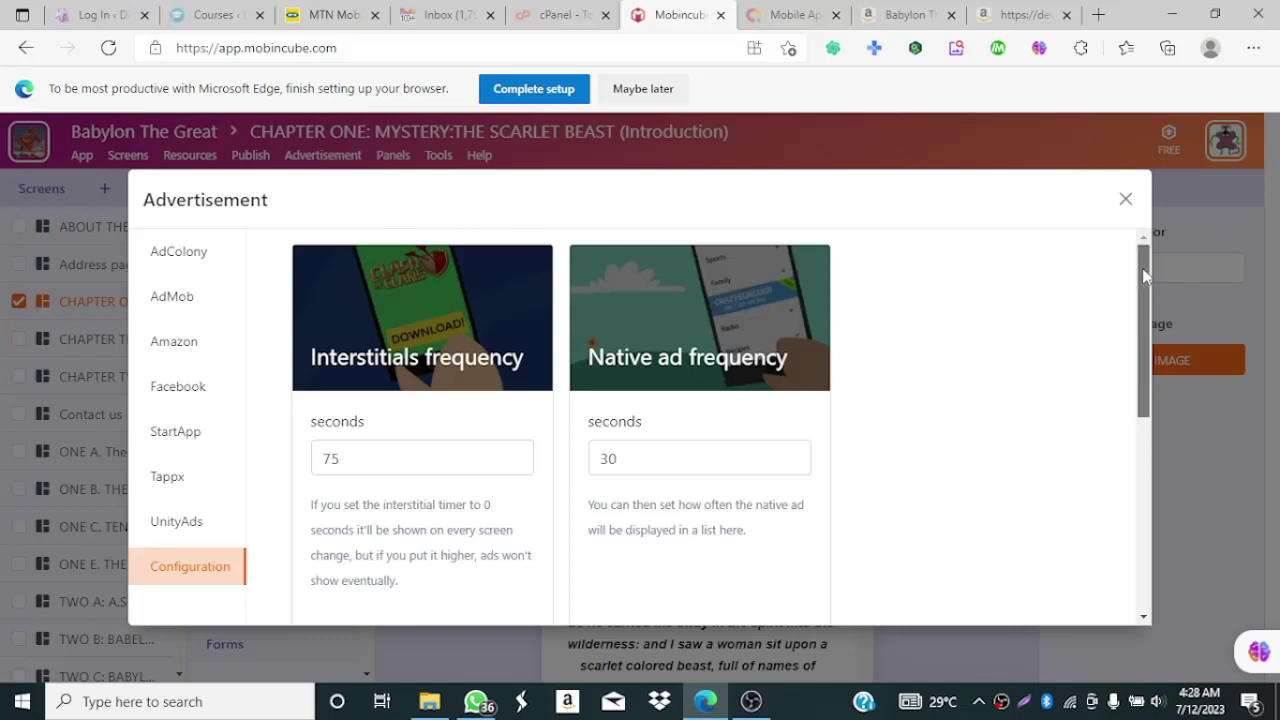
pyautogui.moveTo(1142, 268); pyautogui.dragTo(1148, 227)
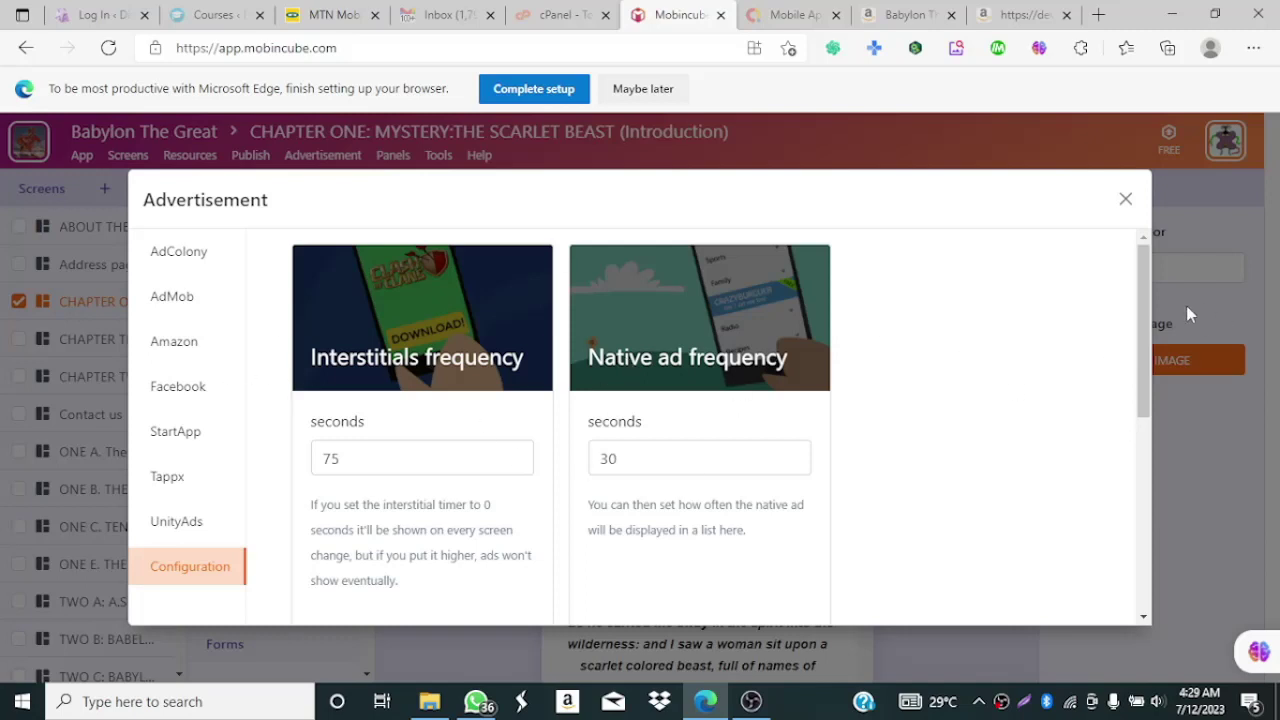
pyautogui.moveTo(1142, 289)
pyautogui.mouseDown()
pyautogui.moveTo(1158, 453)
pyautogui.moveTo(1160, 306)
pyautogui.moveTo(1181, 543)
pyautogui.moveTo(1163, 283)
pyautogui.mouseUp()
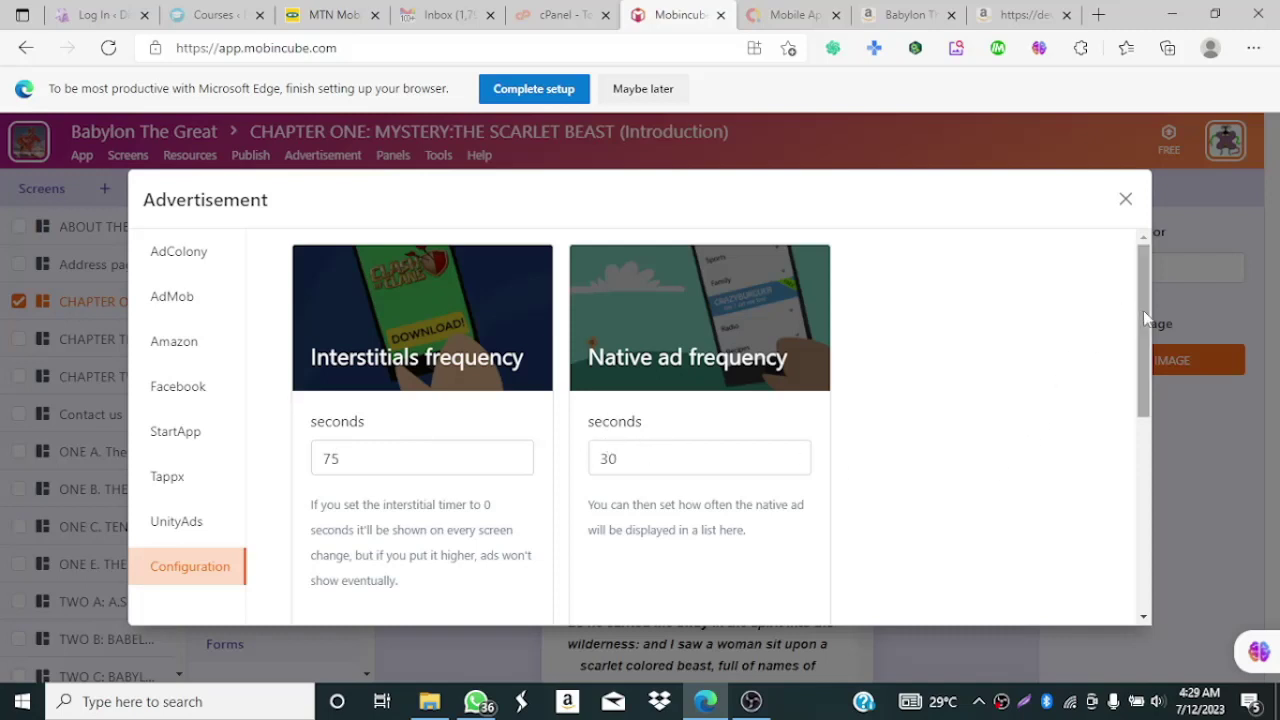
pyautogui.moveTo(1143, 310); pyautogui.dragTo(1167, 471)
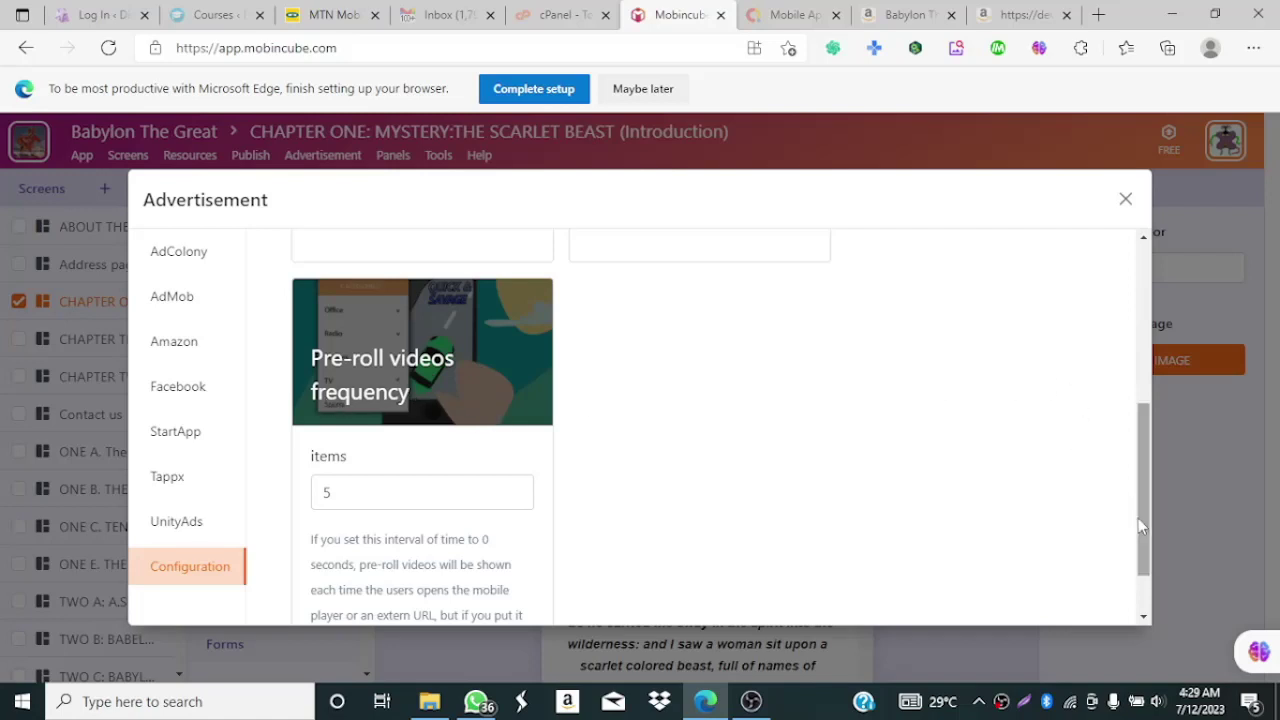
pyautogui.moveTo(1142, 519); pyautogui.dragTo(1138, 378)
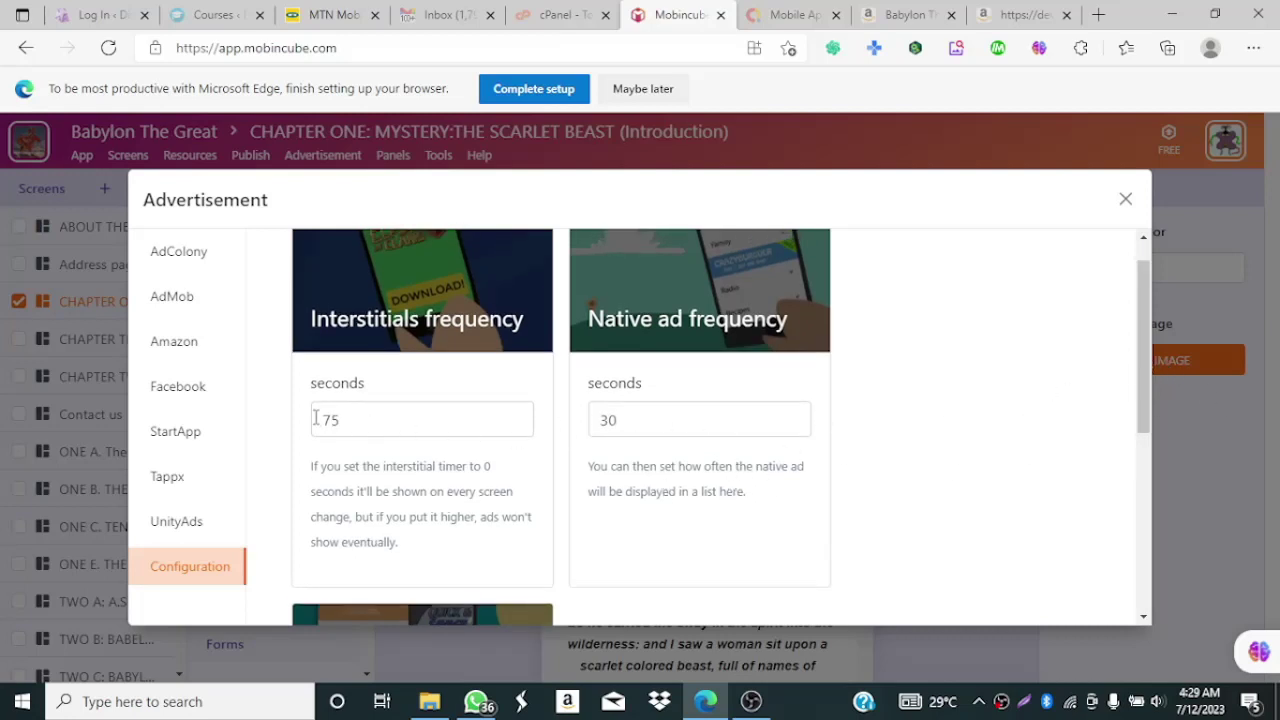
pyautogui.click(351, 421)
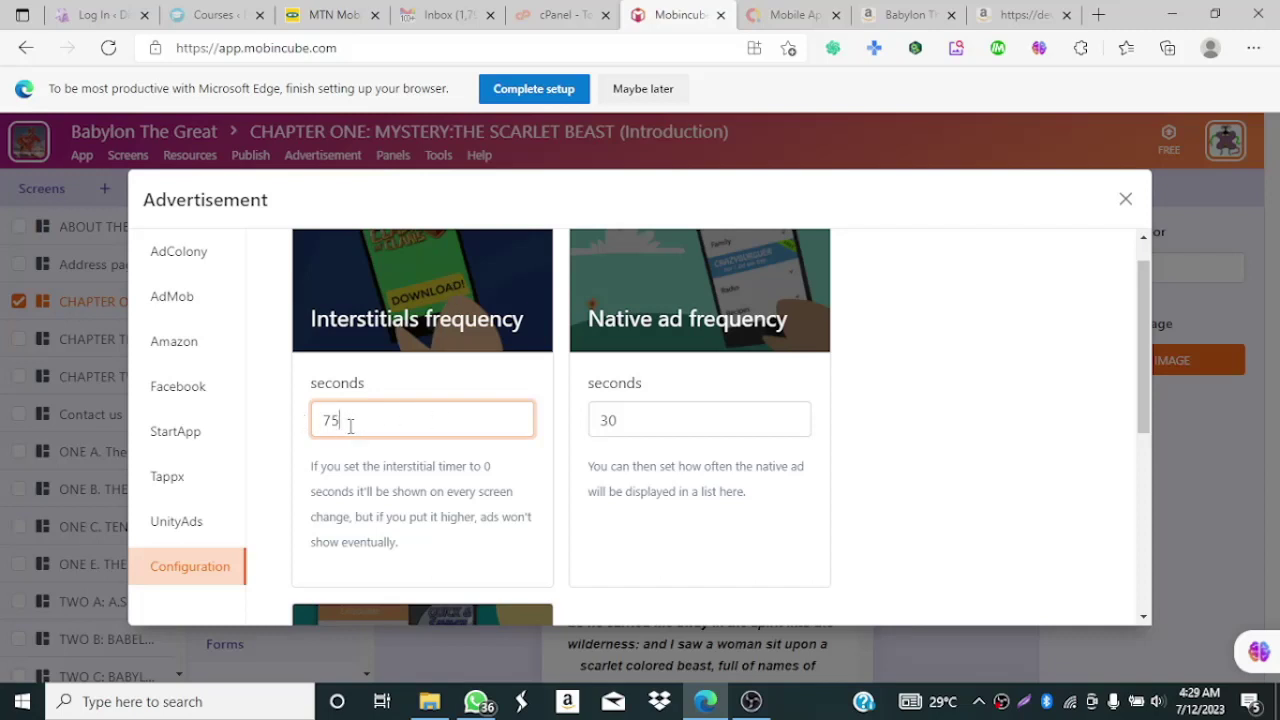
pyautogui.click(628, 423)
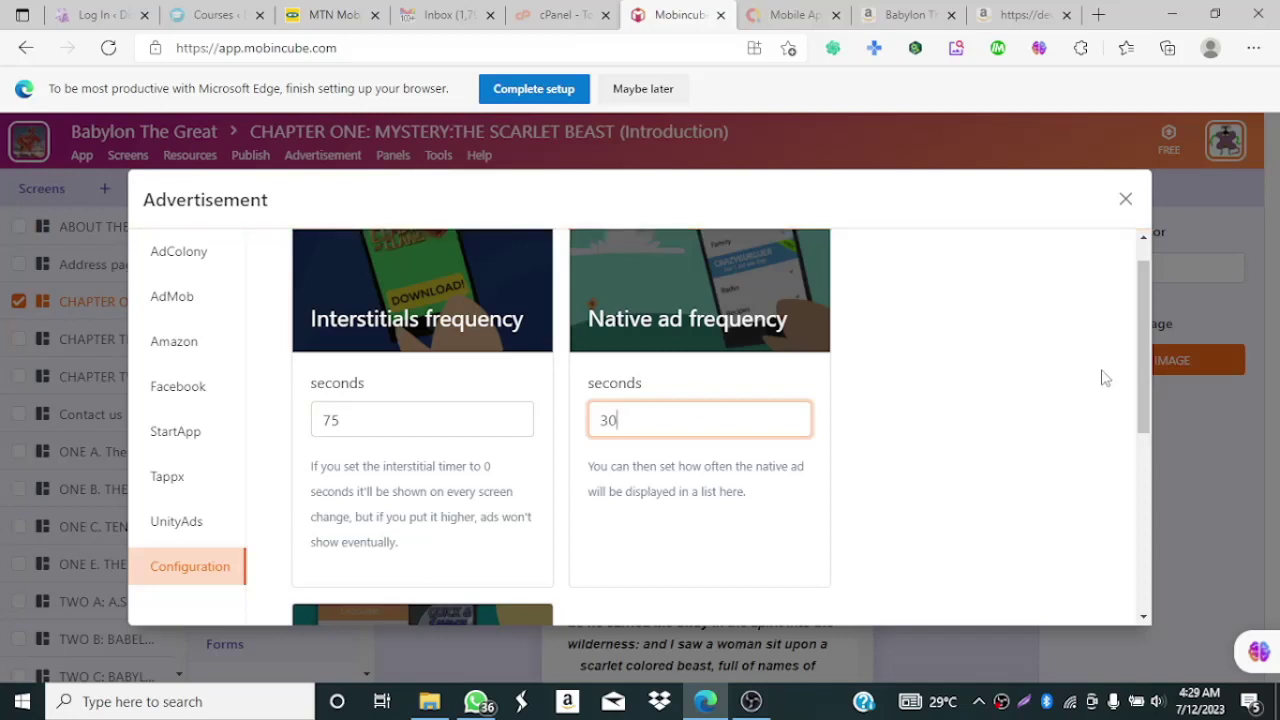
pyautogui.moveTo(1146, 348); pyautogui.dragTo(1131, 505)
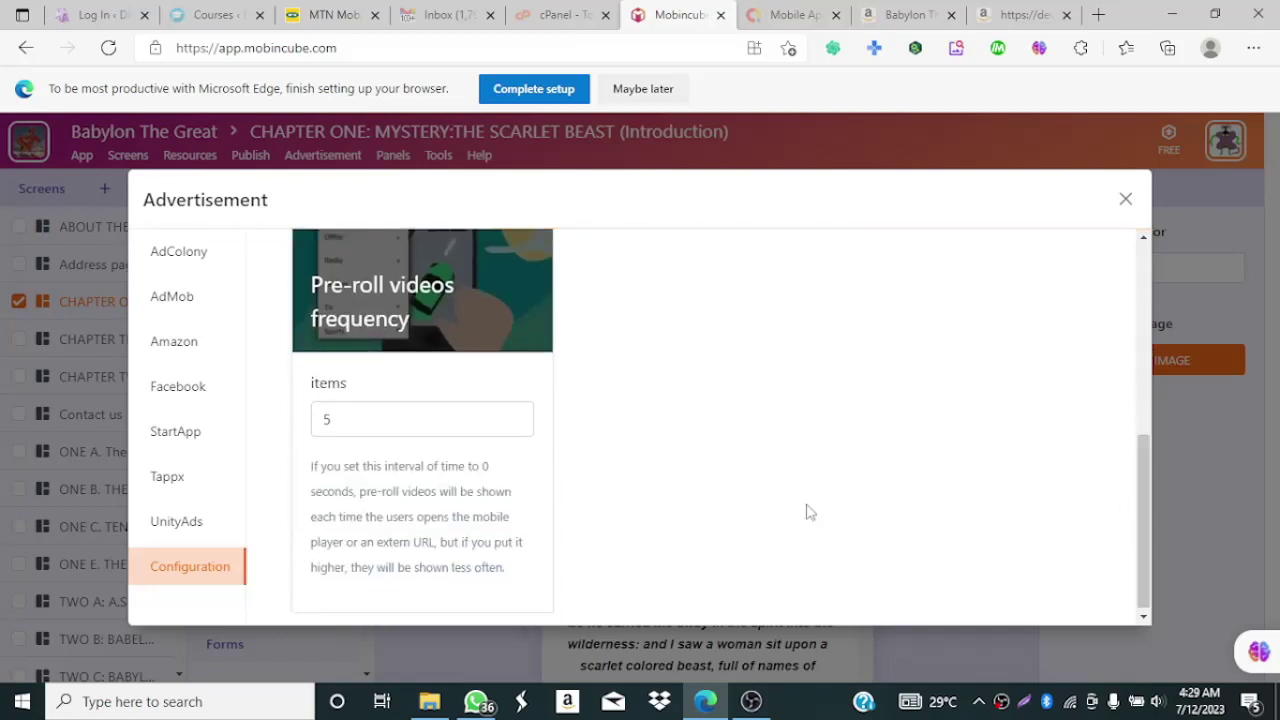
pyautogui.click(409, 420)
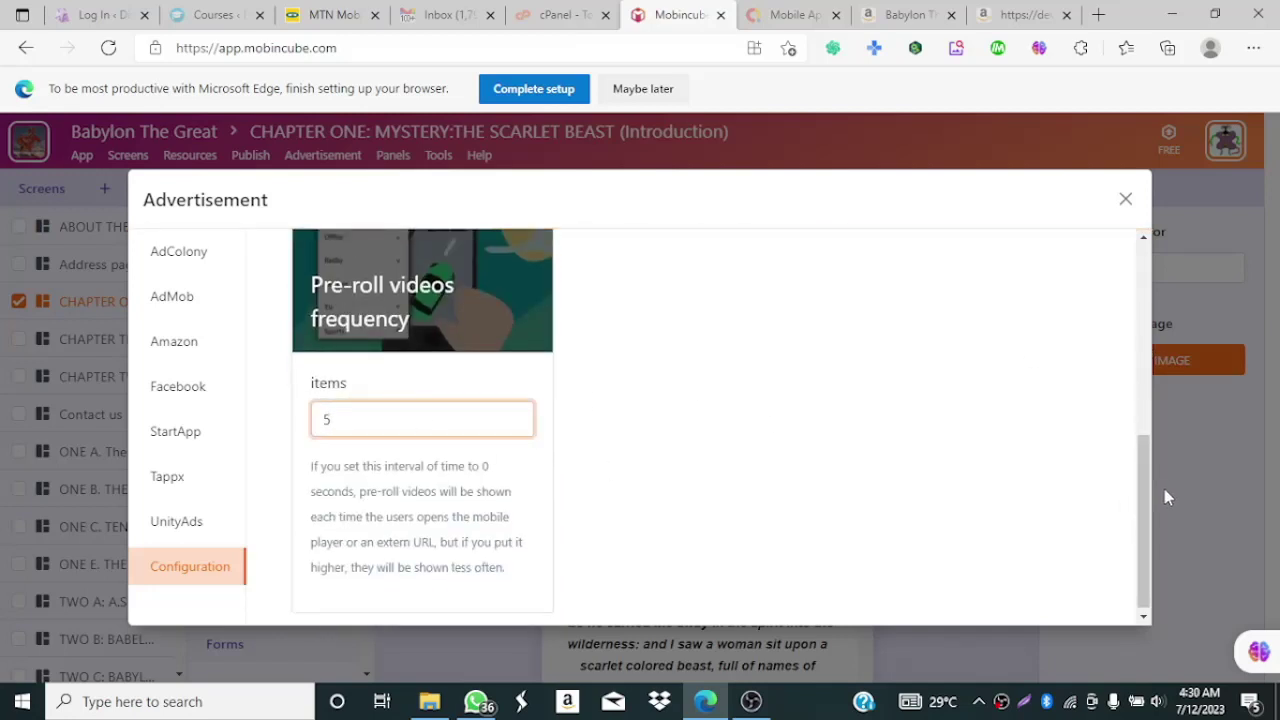
pyautogui.moveTo(1139, 499); pyautogui.dragTo(1143, 293)
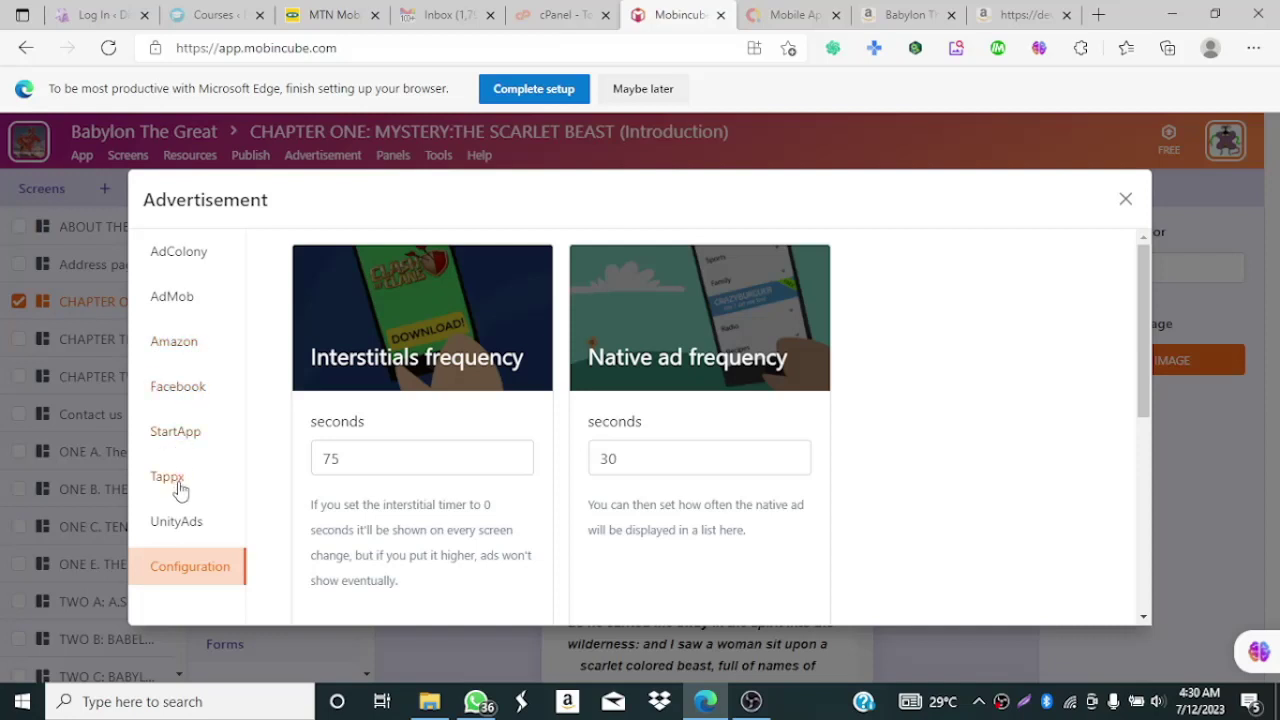
# Step: Show the AdMob ad network settings and open their google.com/admob link in a new browser tab
pyautogui.click(174, 300)
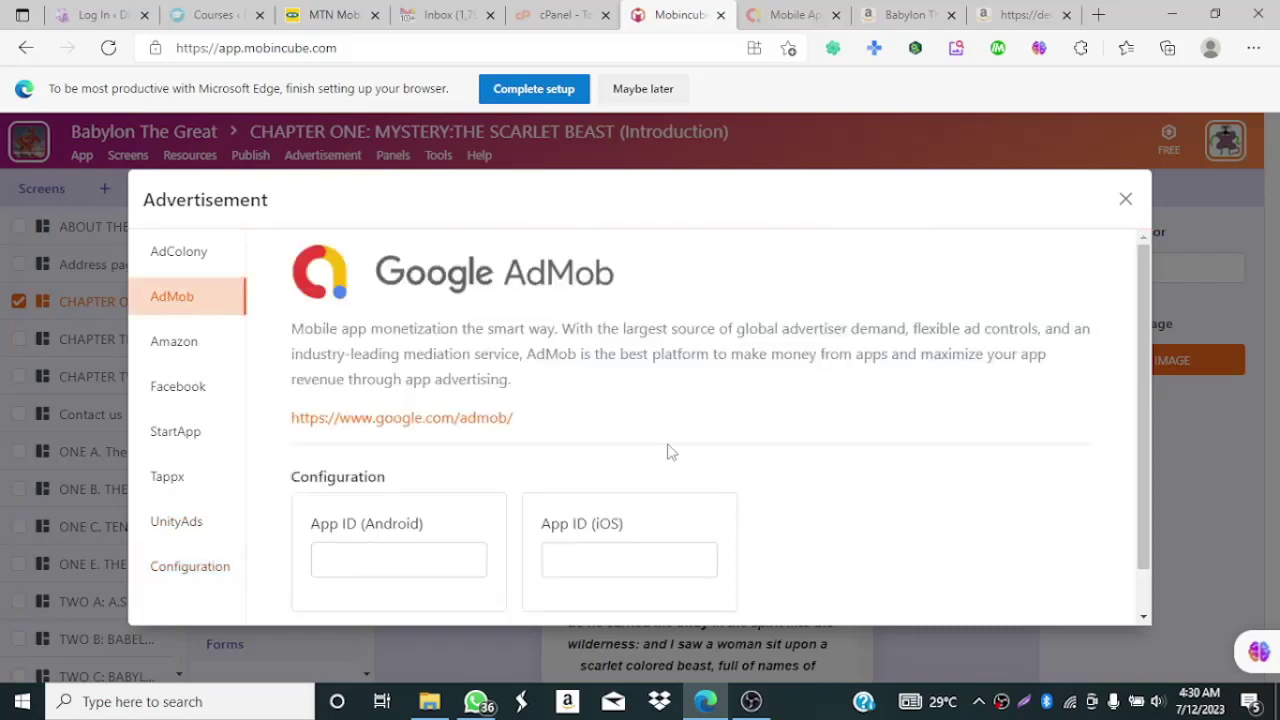
pyautogui.moveTo(1144, 282); pyautogui.dragTo(1152, 368)
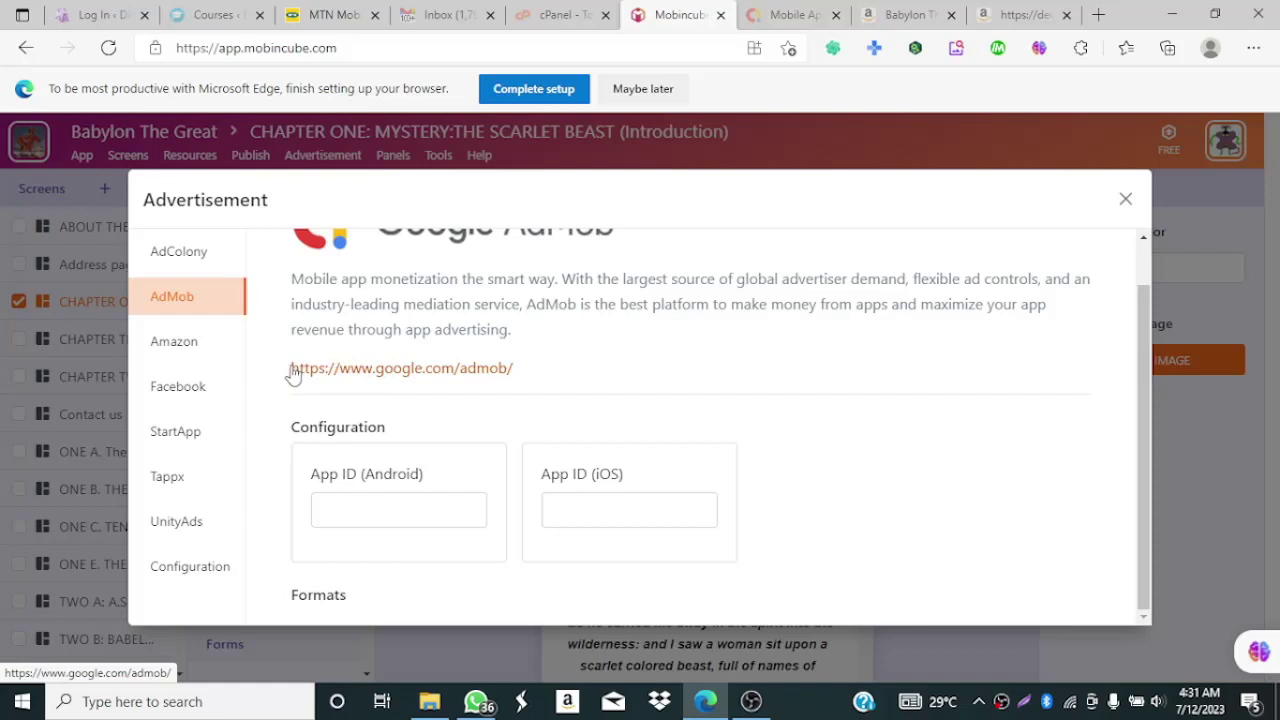
pyautogui.rightClick(488, 376)
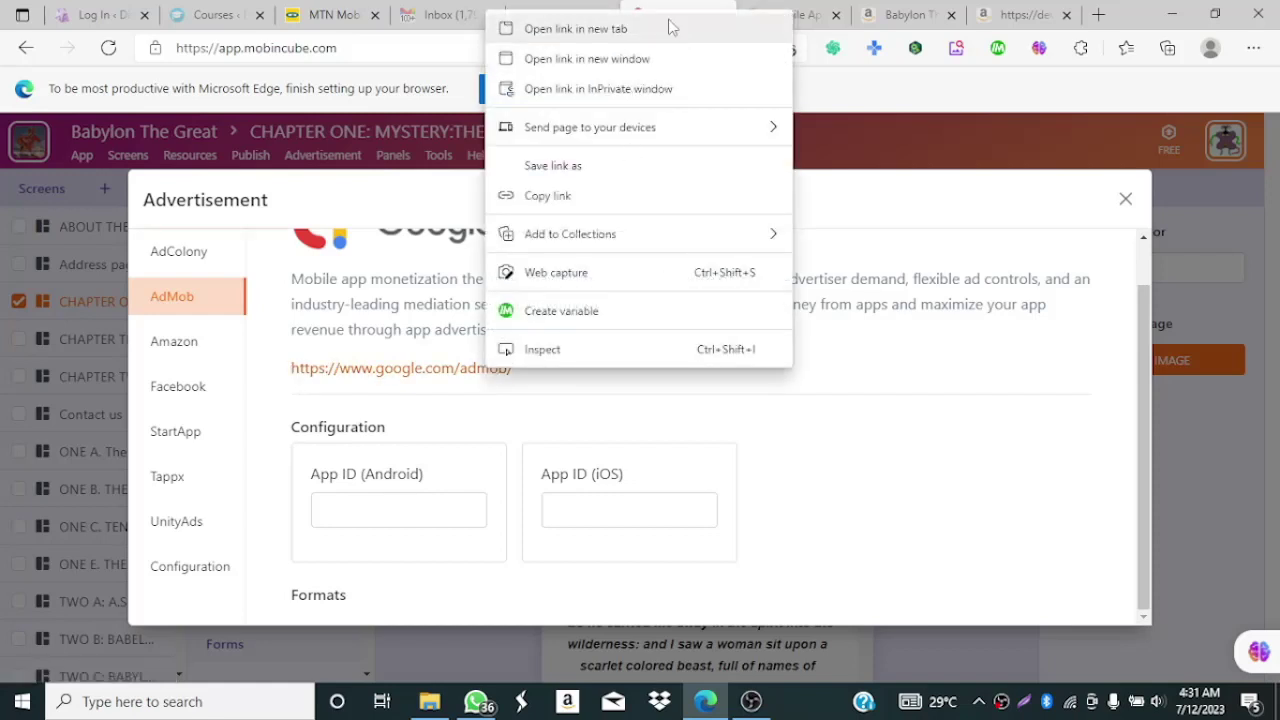
pyautogui.click(670, 37)
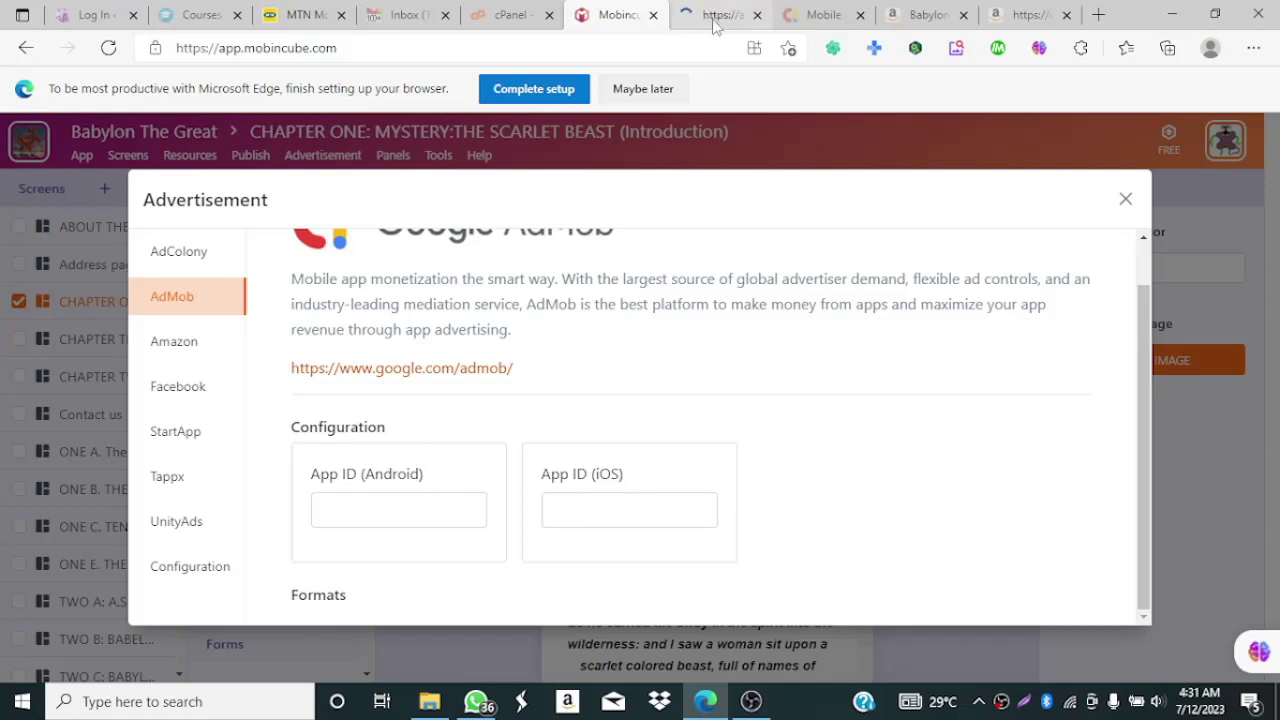
pyautogui.click(715, 27)
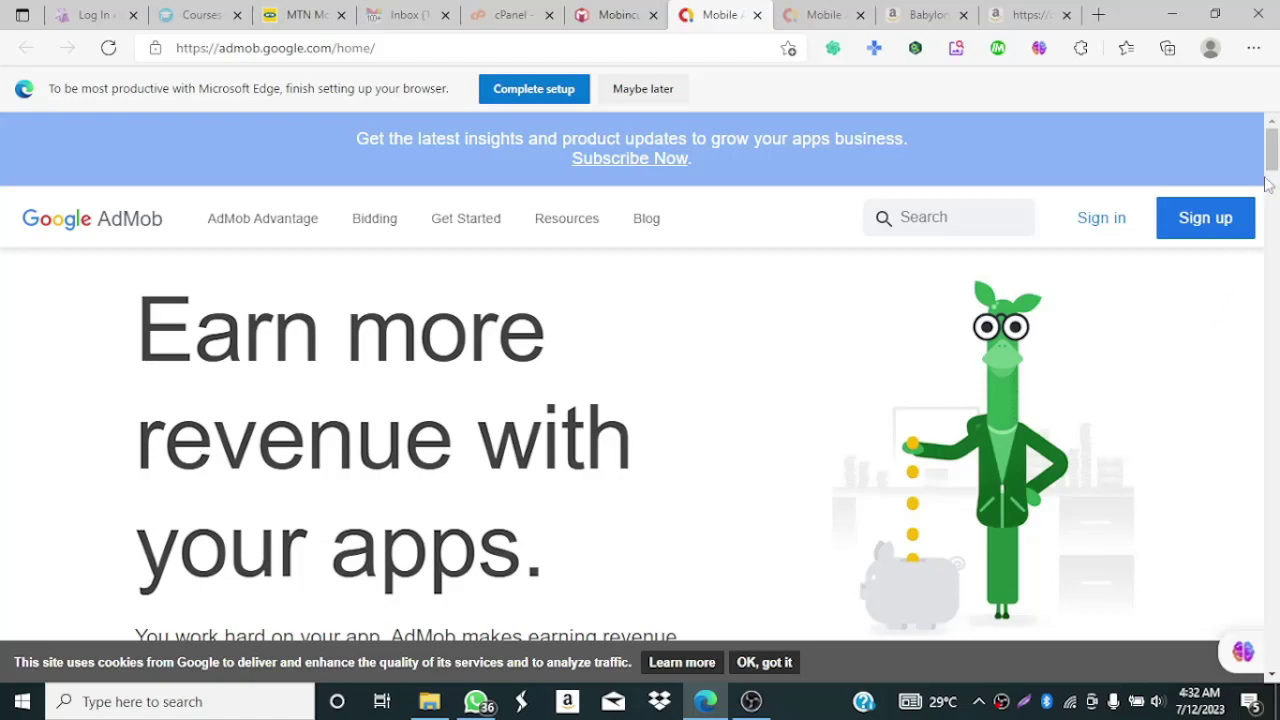
# Step: Sign in to Google AdMob from its website and look over the account's home dashboard
pyautogui.moveTo(1272, 168)
pyautogui.mouseDown()
pyautogui.moveTo(1277, 400)
pyautogui.moveTo(1270, 155)
pyautogui.mouseUp()
pyautogui.click(1101, 222)
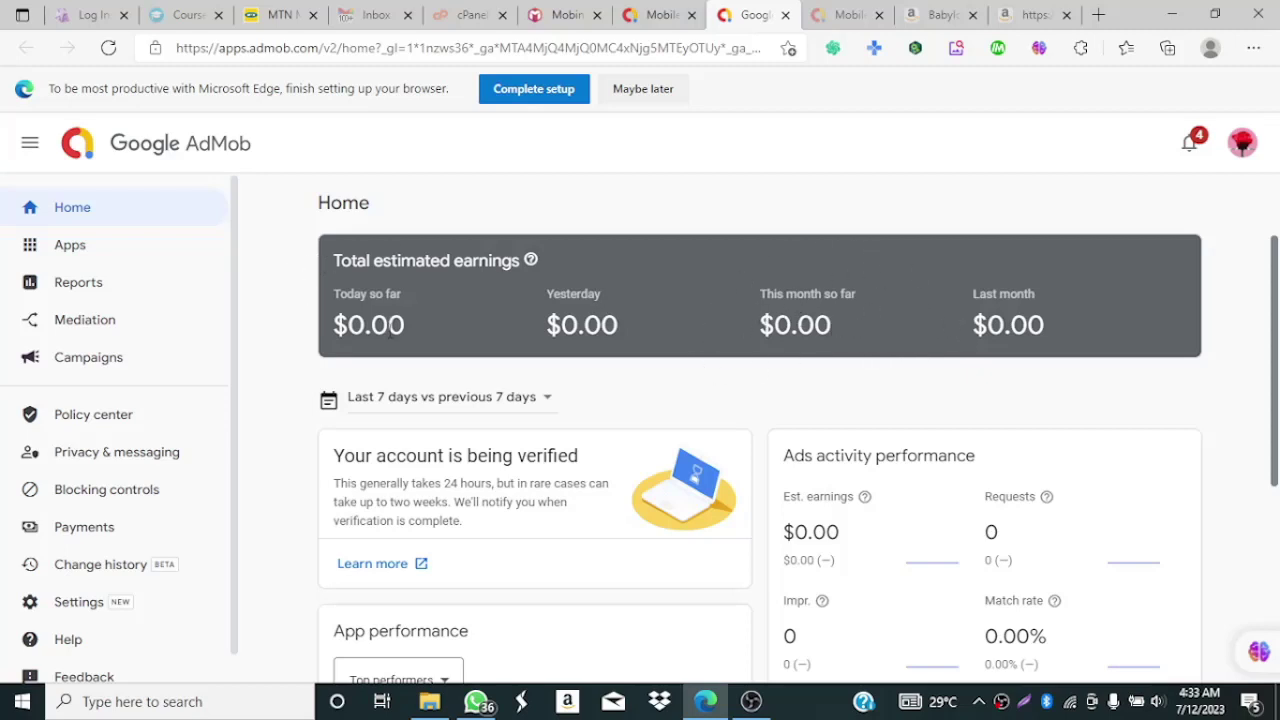
pyautogui.moveTo(1273, 262); pyautogui.dragTo(1268, 304)
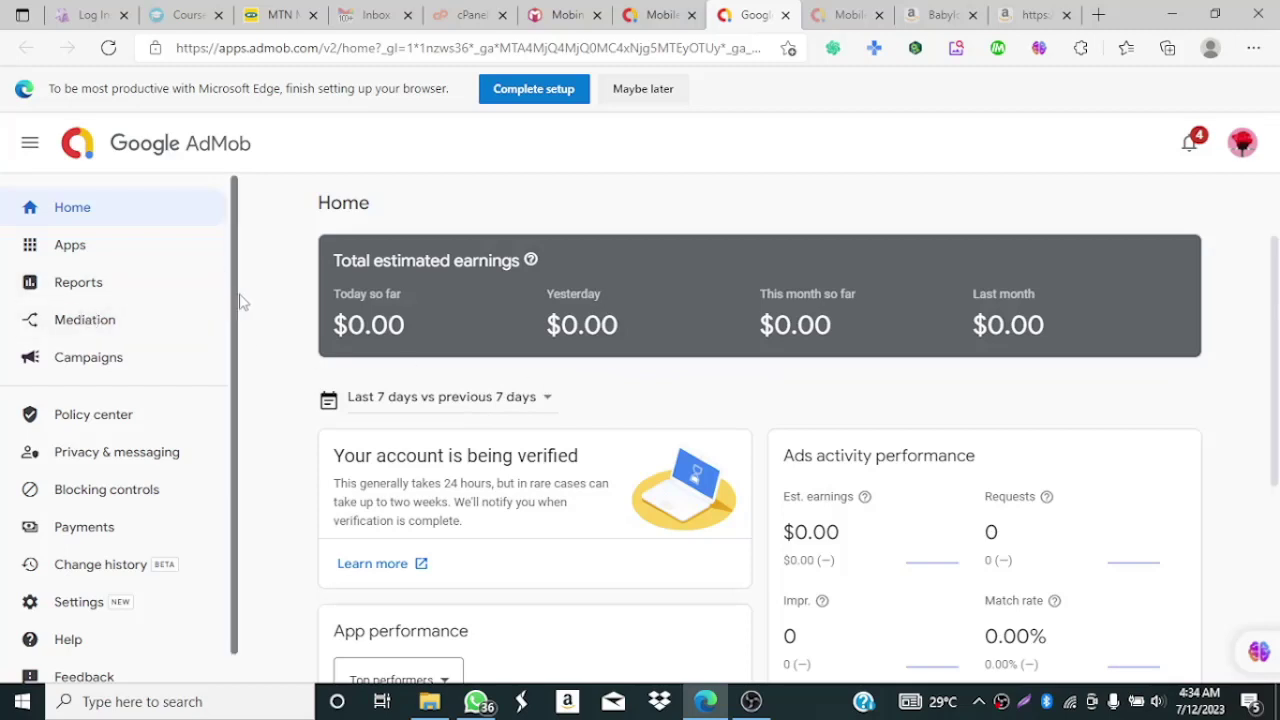
# Step: Start adding an Android app in AdMob, declare it listed on a supported app store and choose Amazon Appstore
pyautogui.click(108, 258)
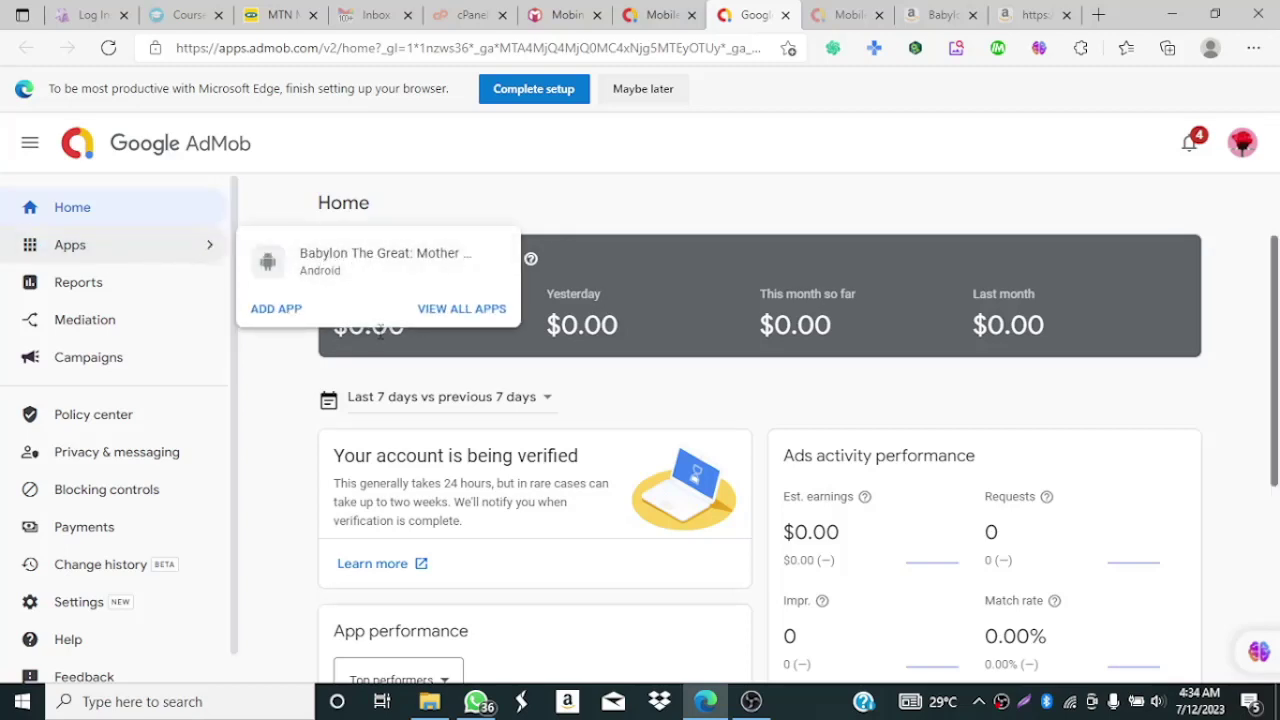
pyautogui.click(288, 310)
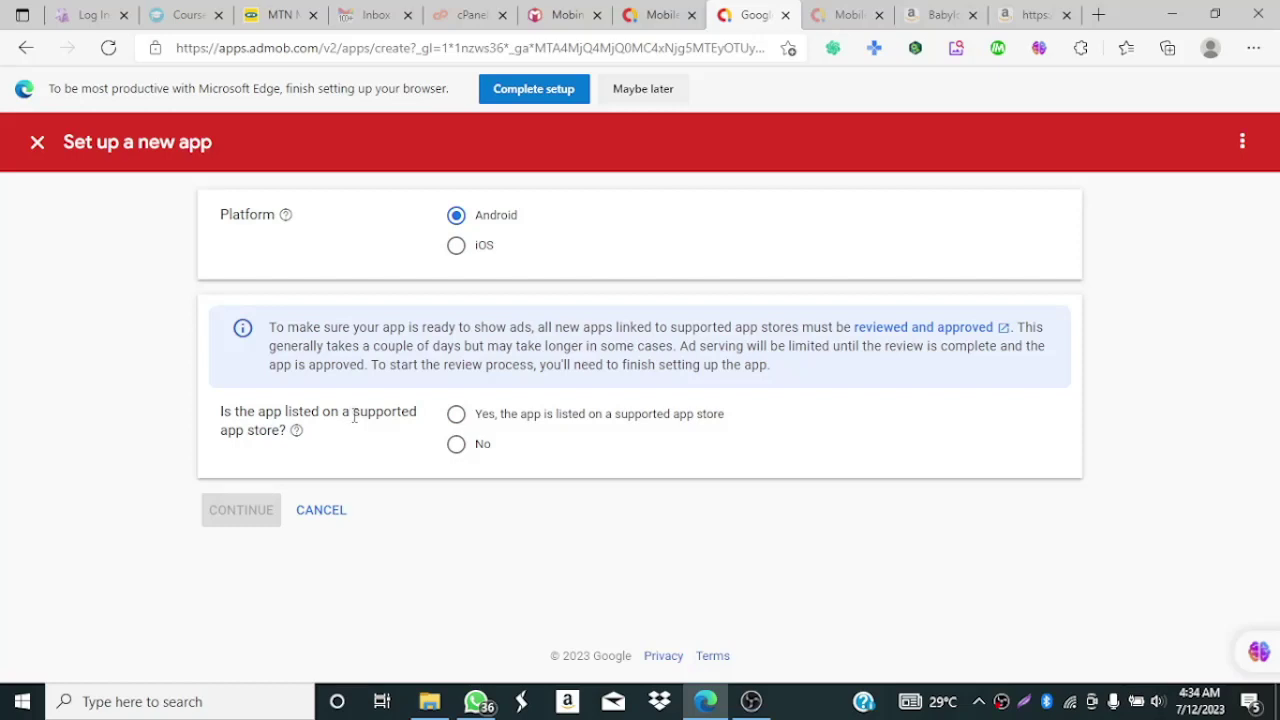
pyautogui.click(456, 414)
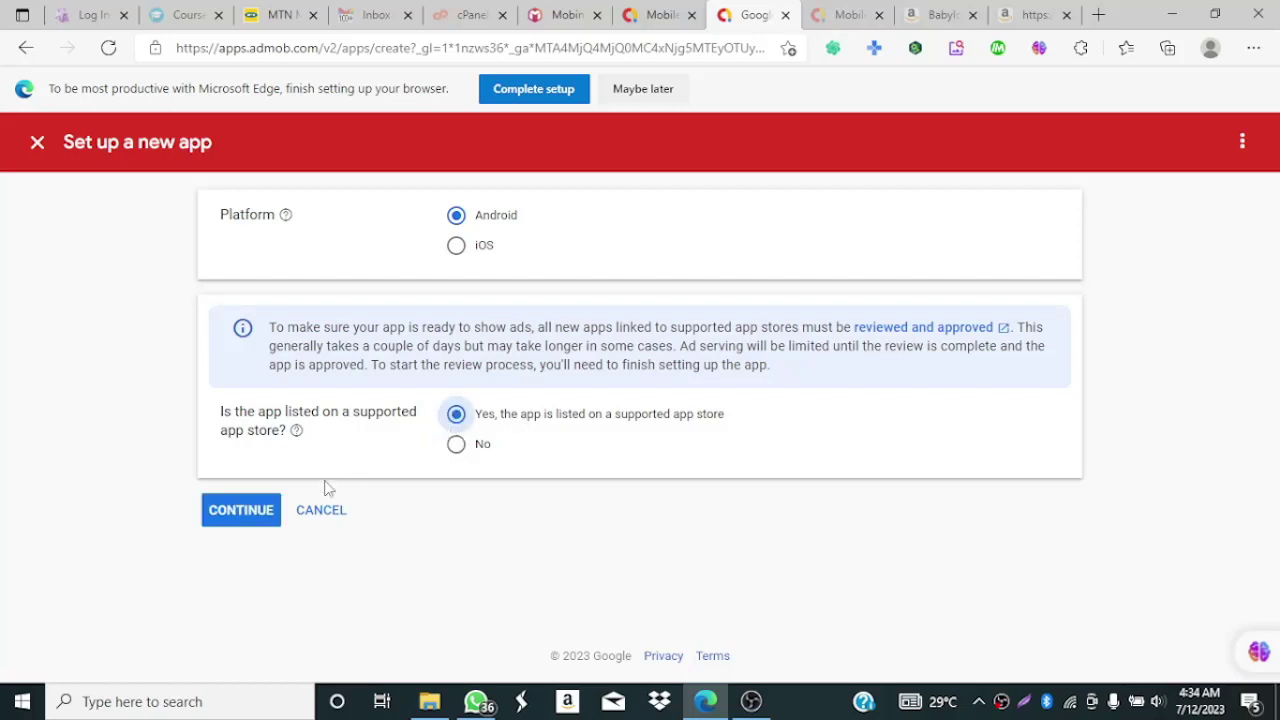
pyautogui.click(240, 510)
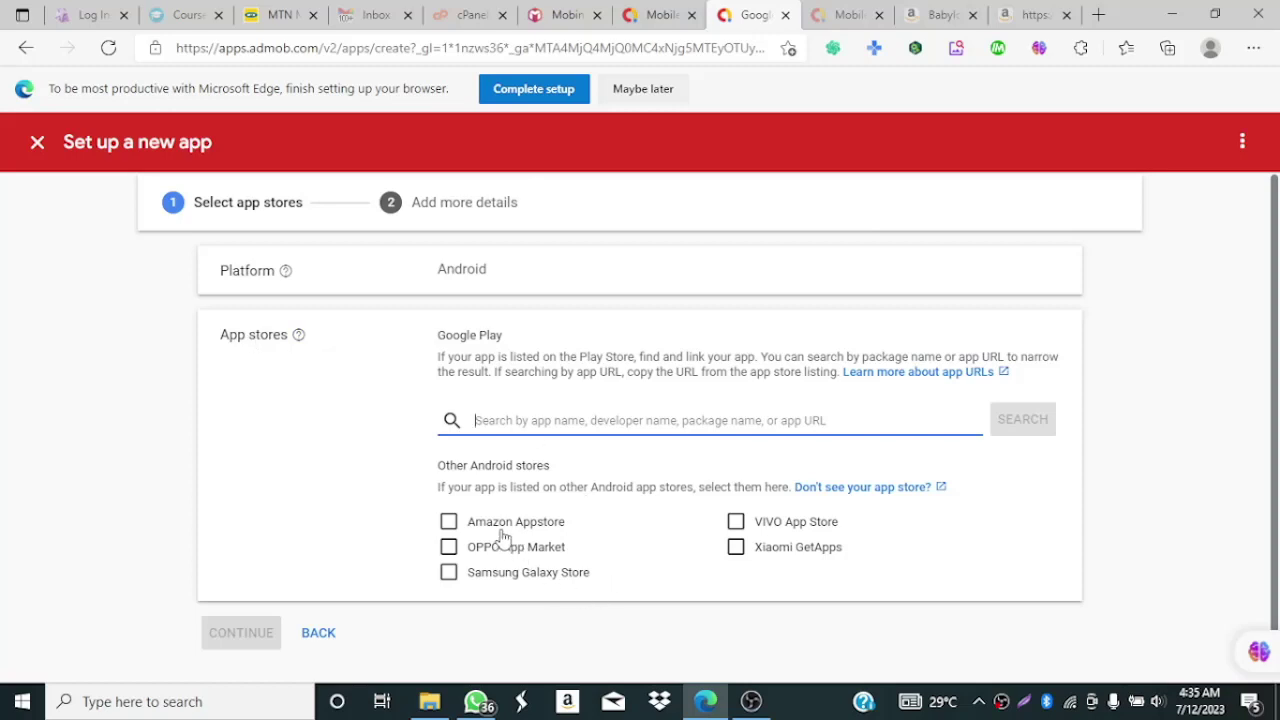
pyautogui.click(449, 523)
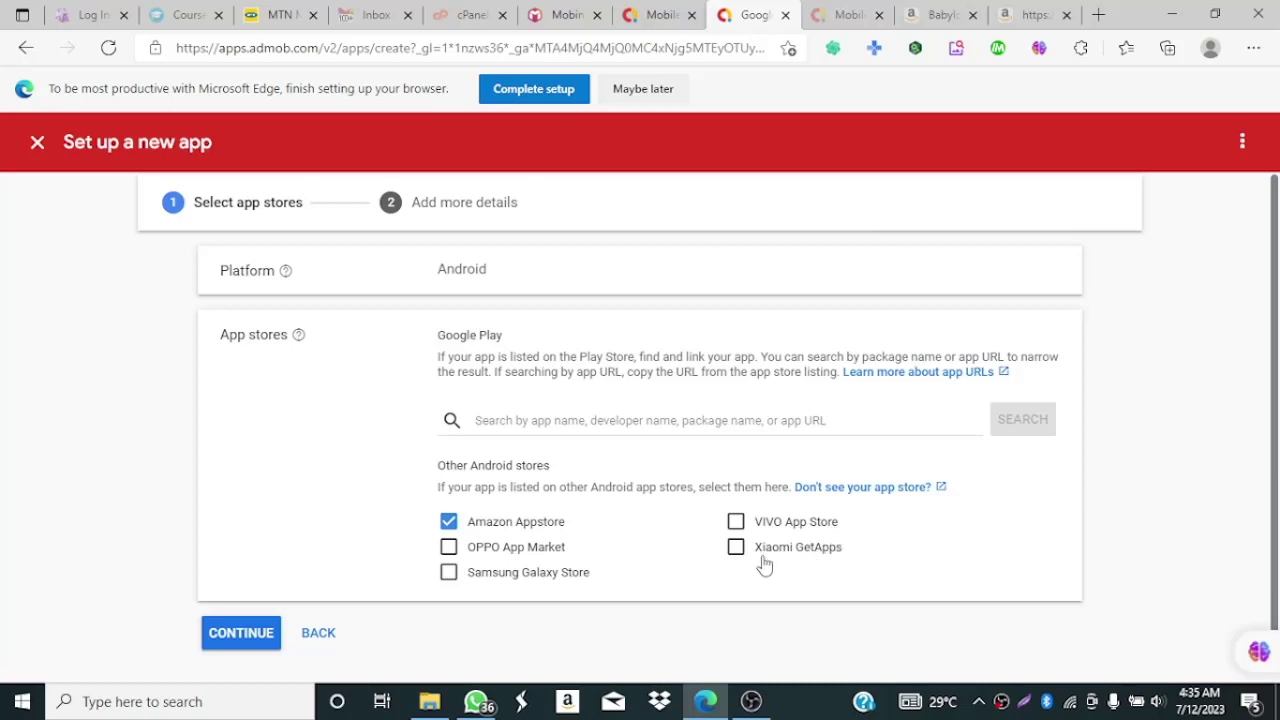
pyautogui.click(240, 636)
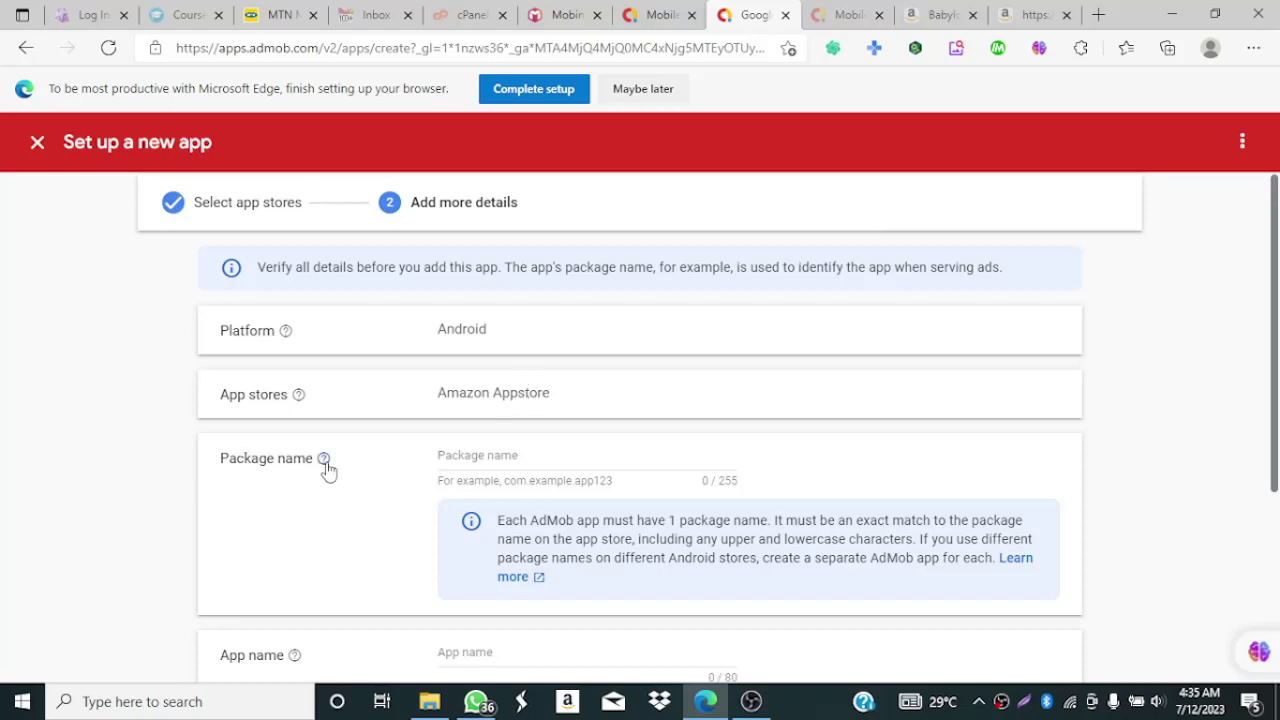
# Step: Switch back to Mobincube, close the advertisement settings and open the App id info at the Android package name
pyautogui.moveTo(326, 466)
pyautogui.click(560, 15)
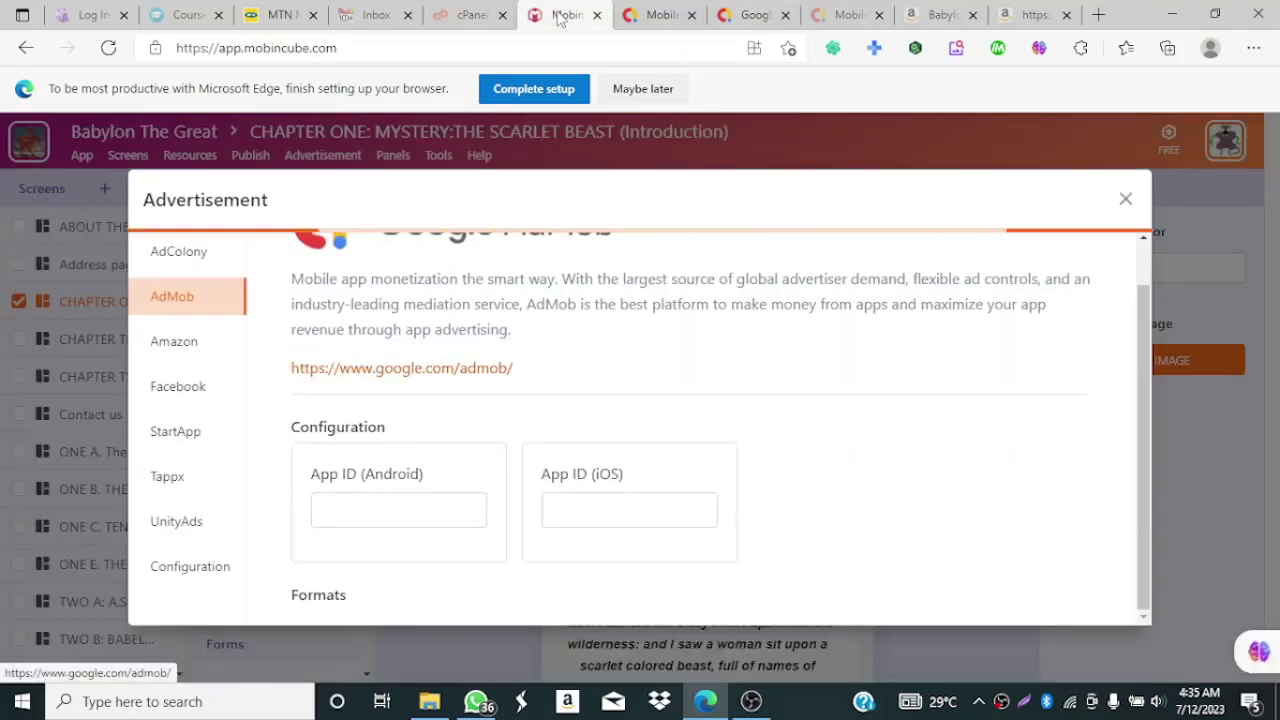
pyautogui.click(1125, 199)
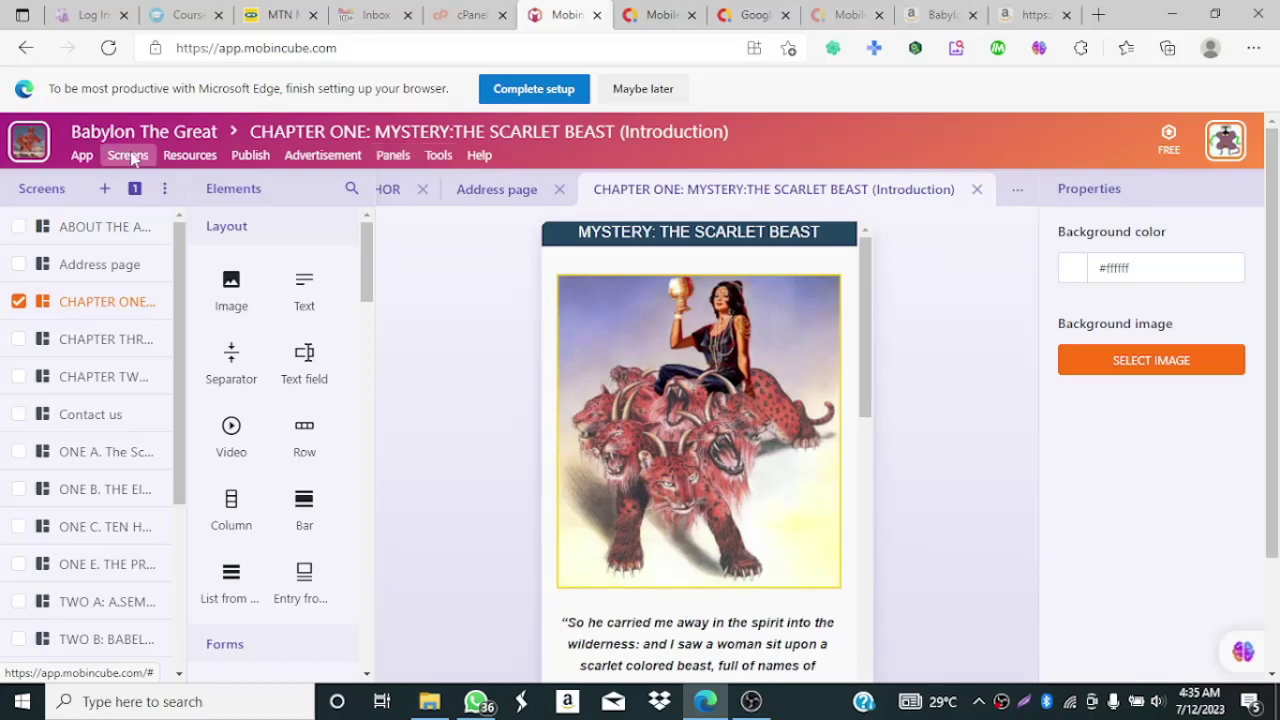
pyautogui.click(83, 158)
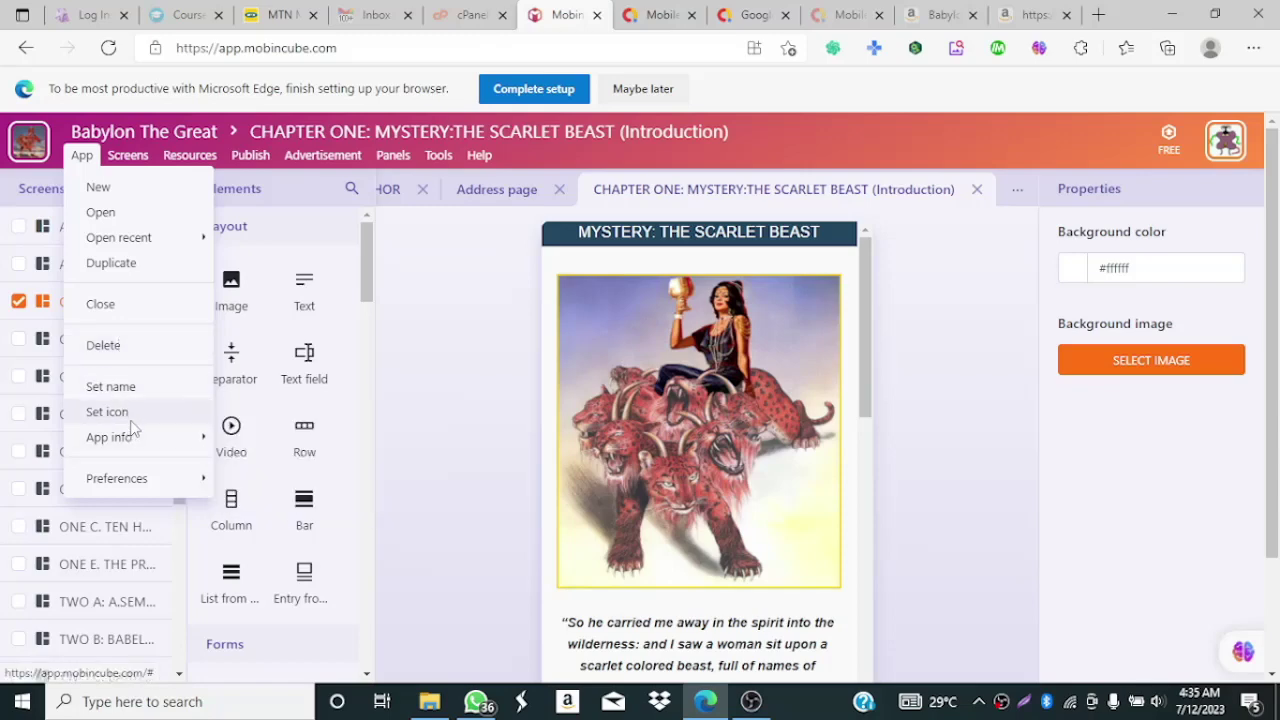
pyautogui.moveTo(129, 438)
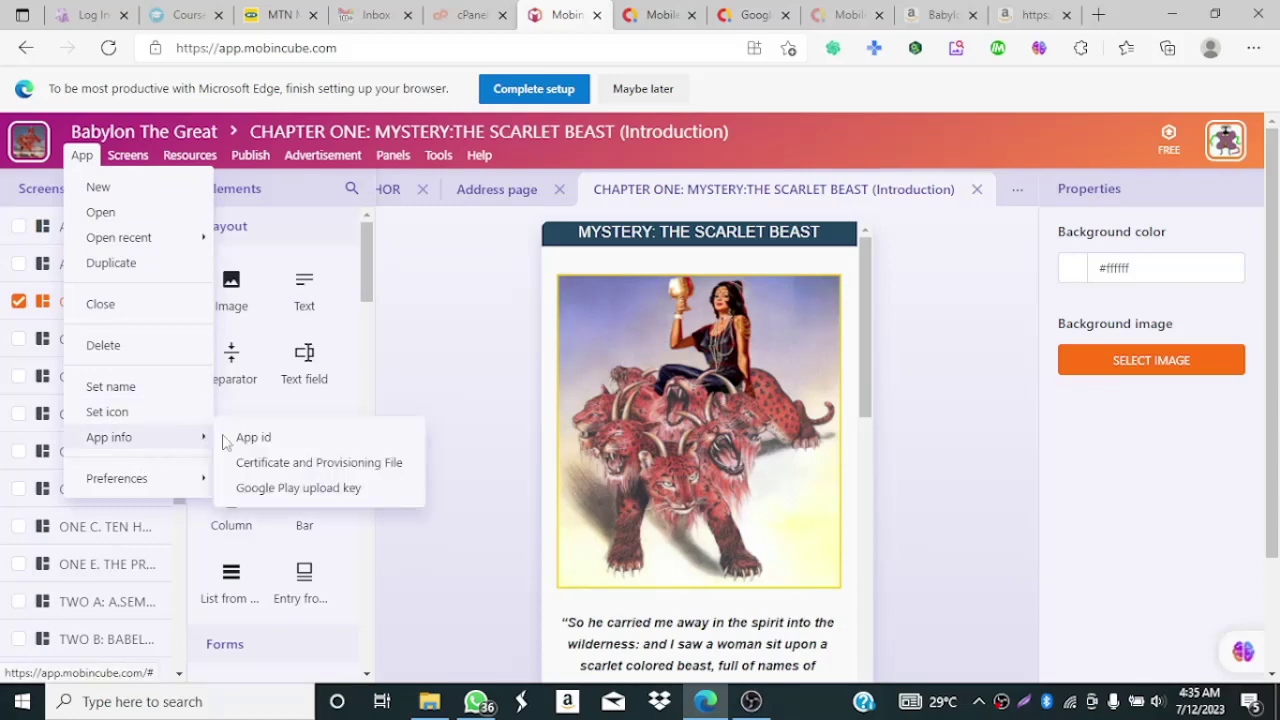
pyautogui.click(262, 438)
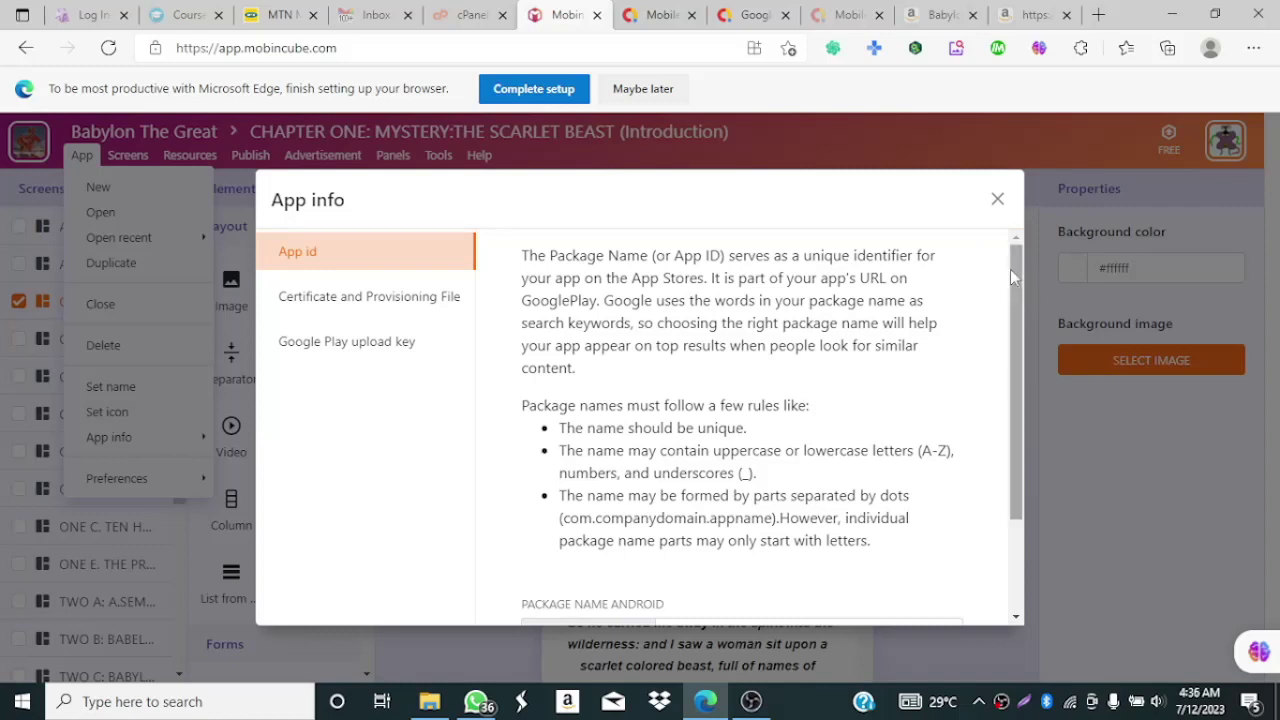
pyautogui.moveTo(1010, 269); pyautogui.dragTo(1011, 420)
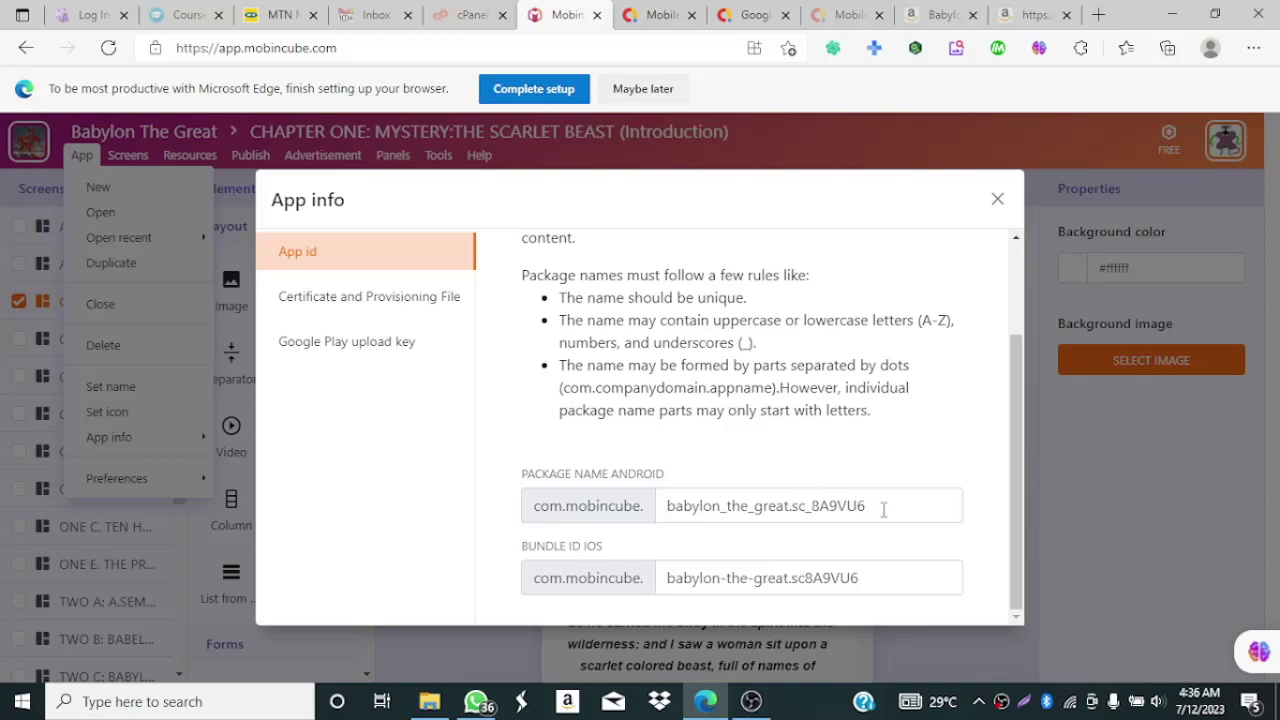
# Step: Copy the Android package name babylon_the_great.sc_8A9VU6 and return to the AdMob new-app setup
pyautogui.moveTo(868, 503); pyautogui.dragTo(655, 508)
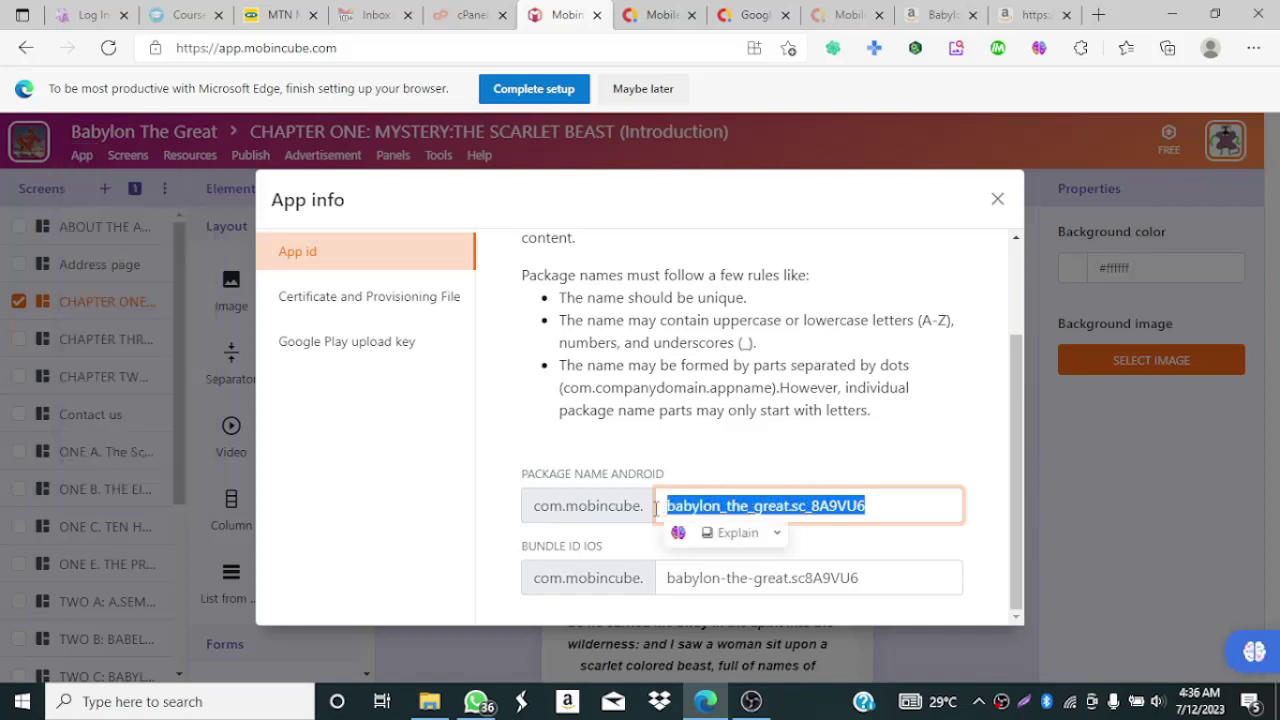
pyautogui.rightClick(786, 506)
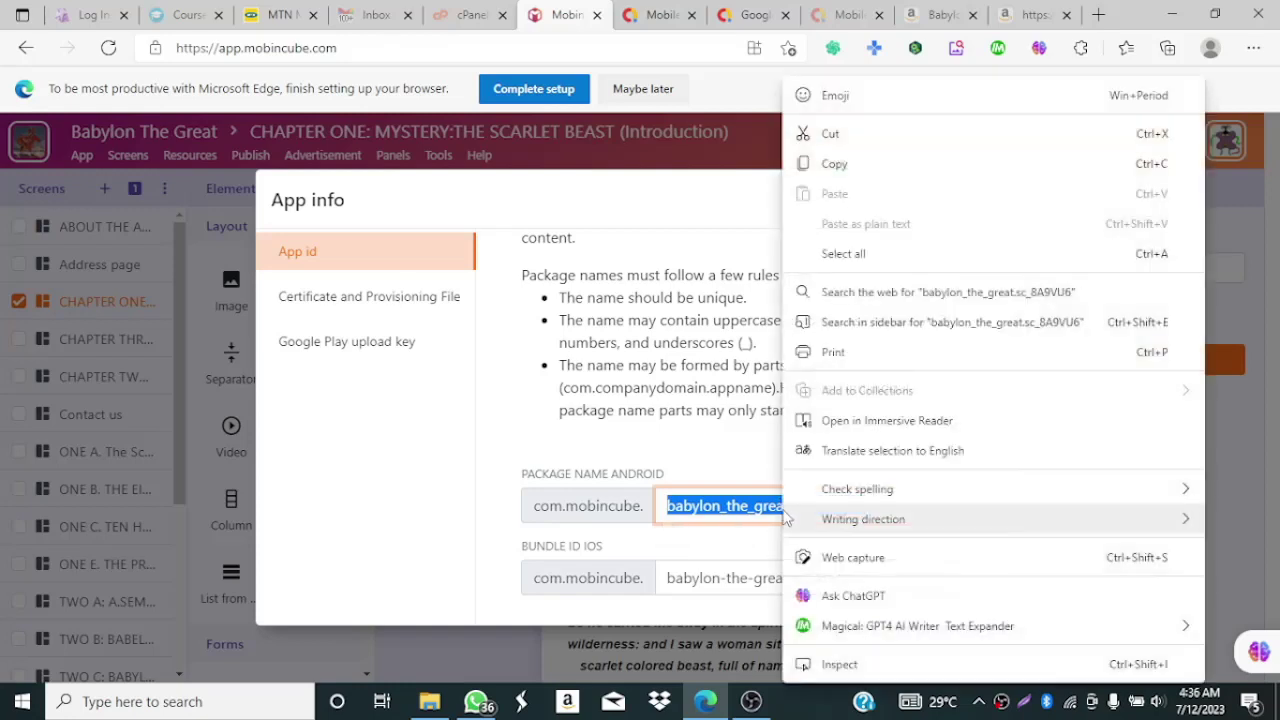
pyautogui.click(867, 170)
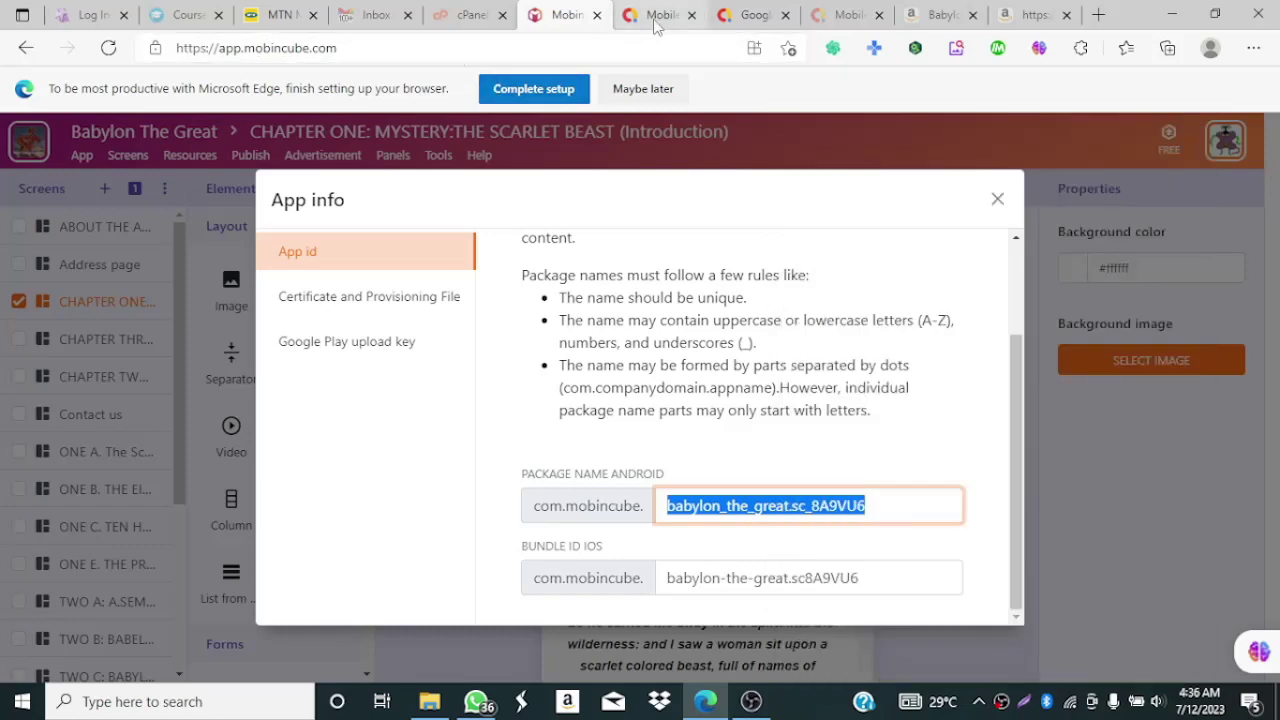
pyautogui.click(740, 18)
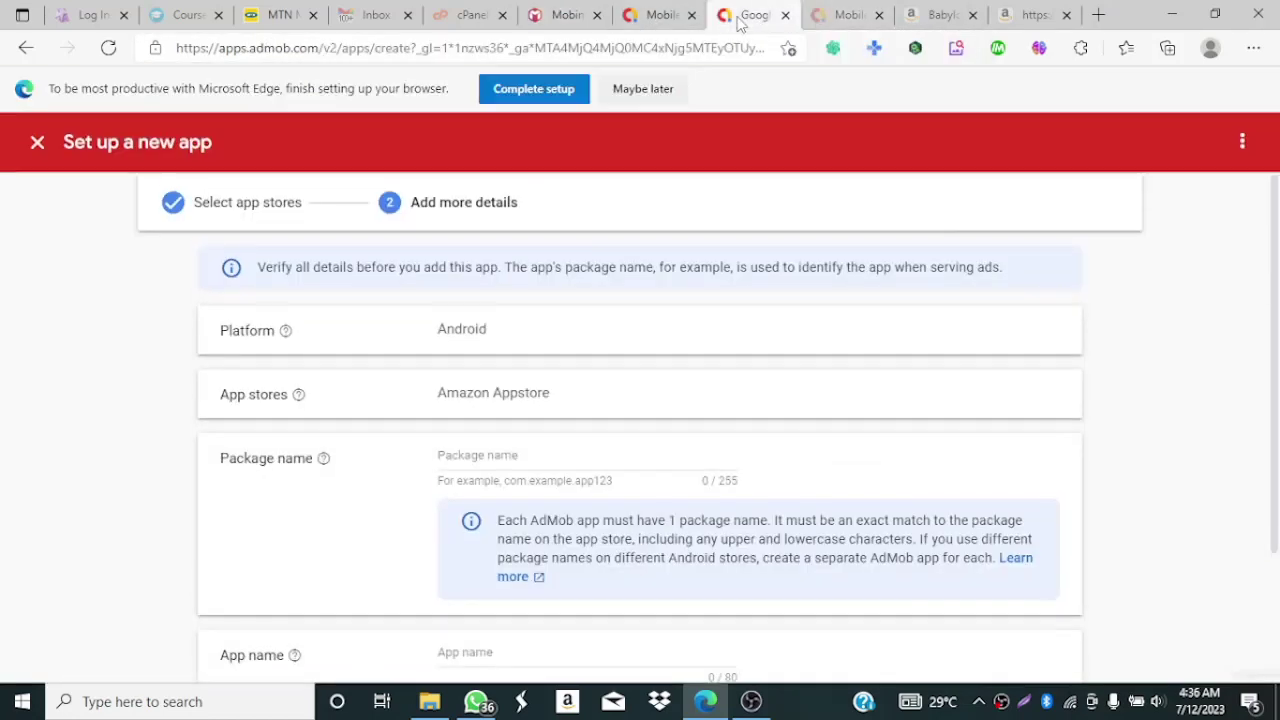
pyautogui.click(480, 456)
pyautogui.rightClick(484, 458)
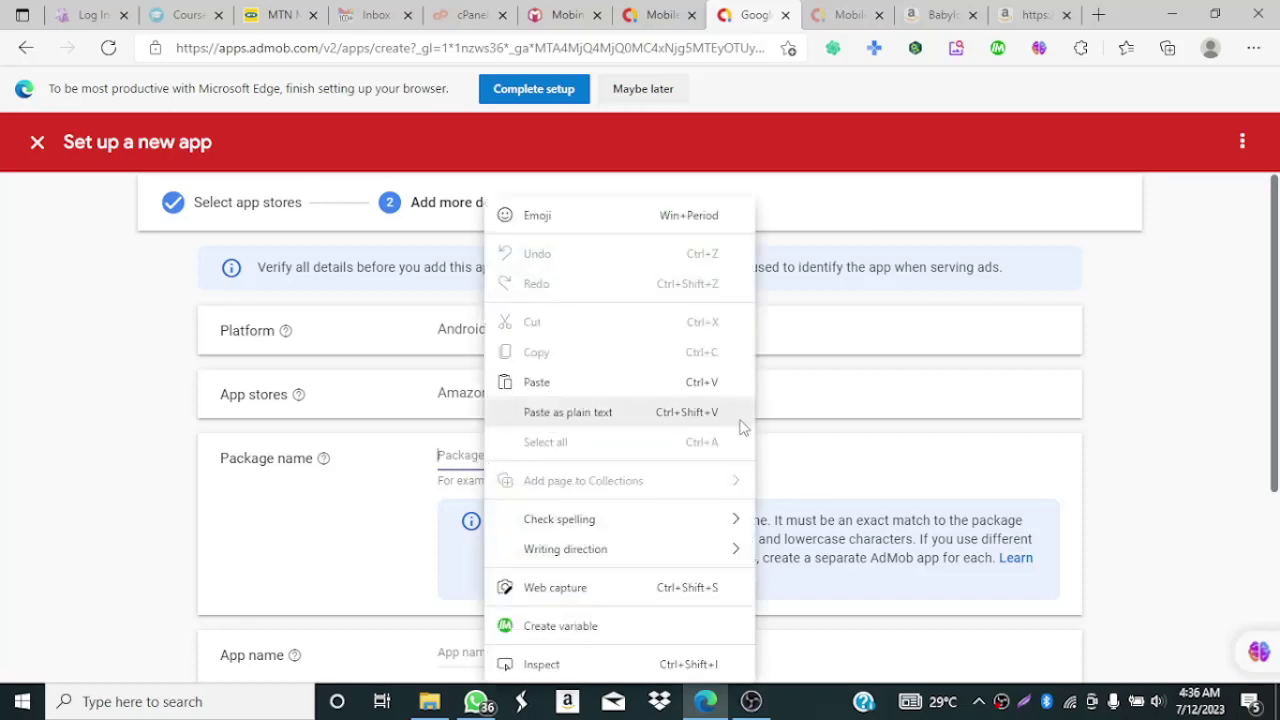
pyautogui.click(837, 466)
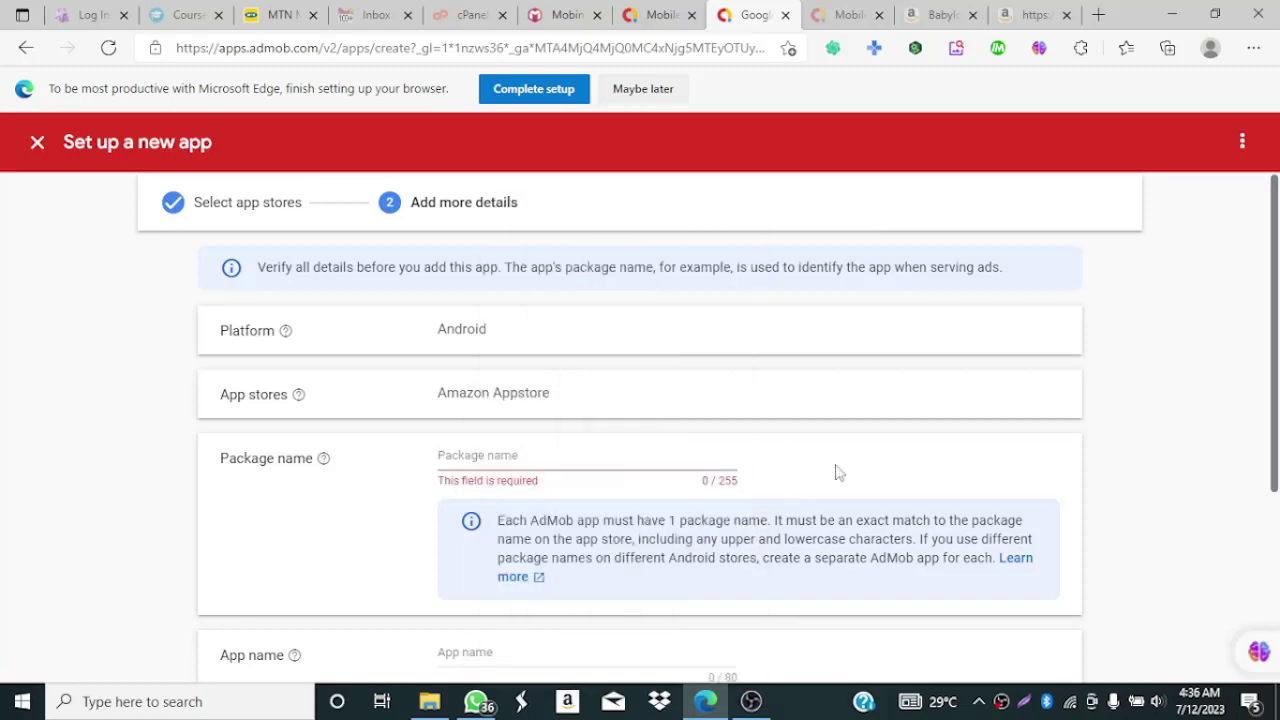
# Step: Check the Android package prefix in Mobincube and set the AdMob package name to com.mobincube.babylon_the_great.sc_8A9VU6
pyautogui.click(565, 15)
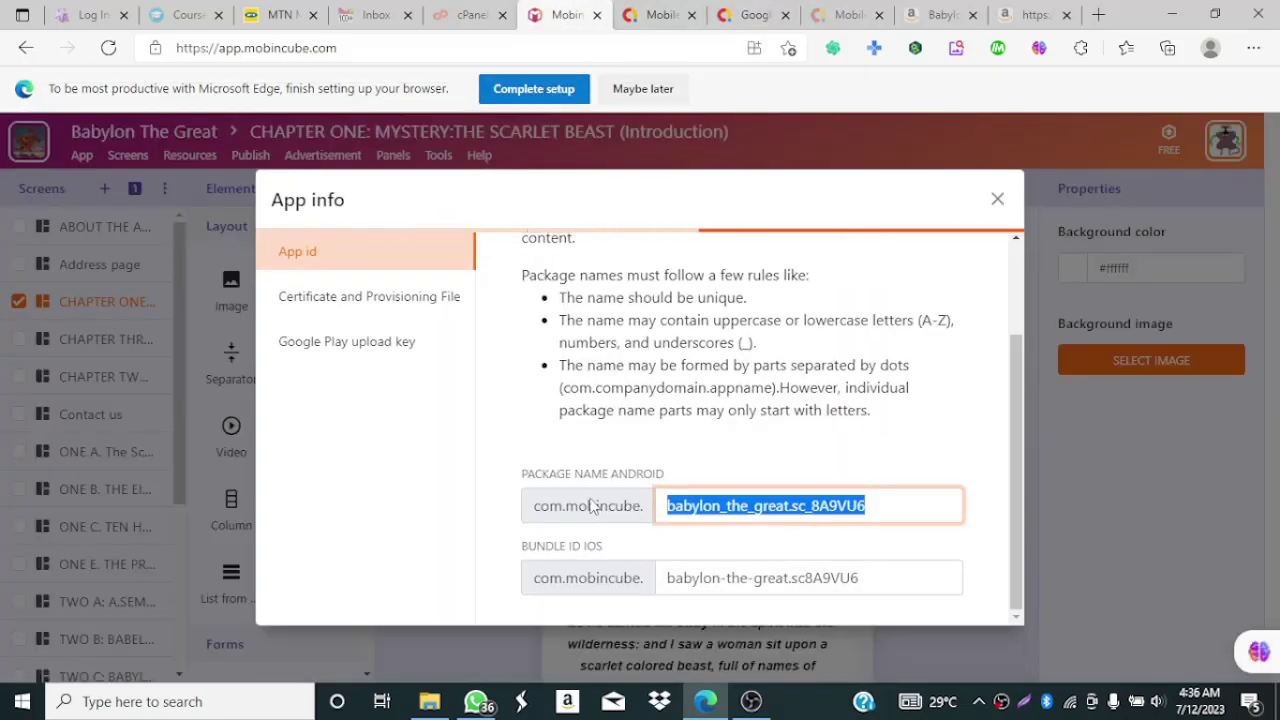
pyautogui.click(746, 15)
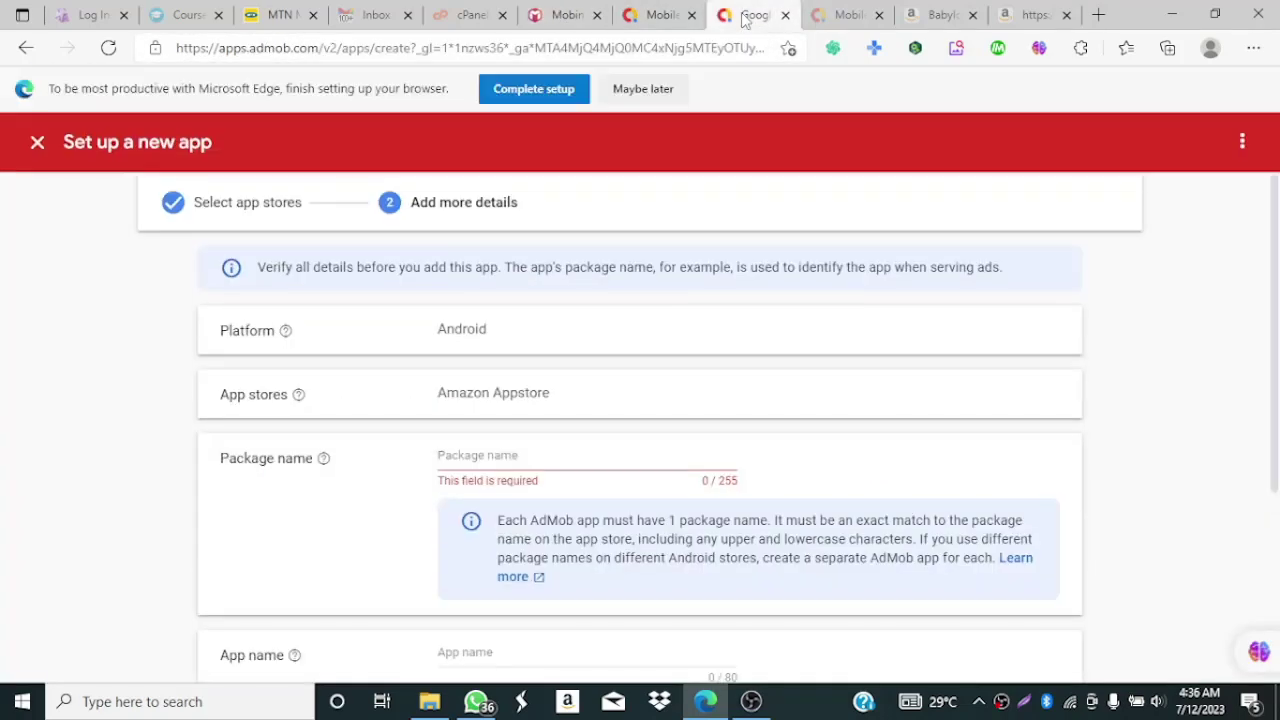
pyautogui.click(459, 458)
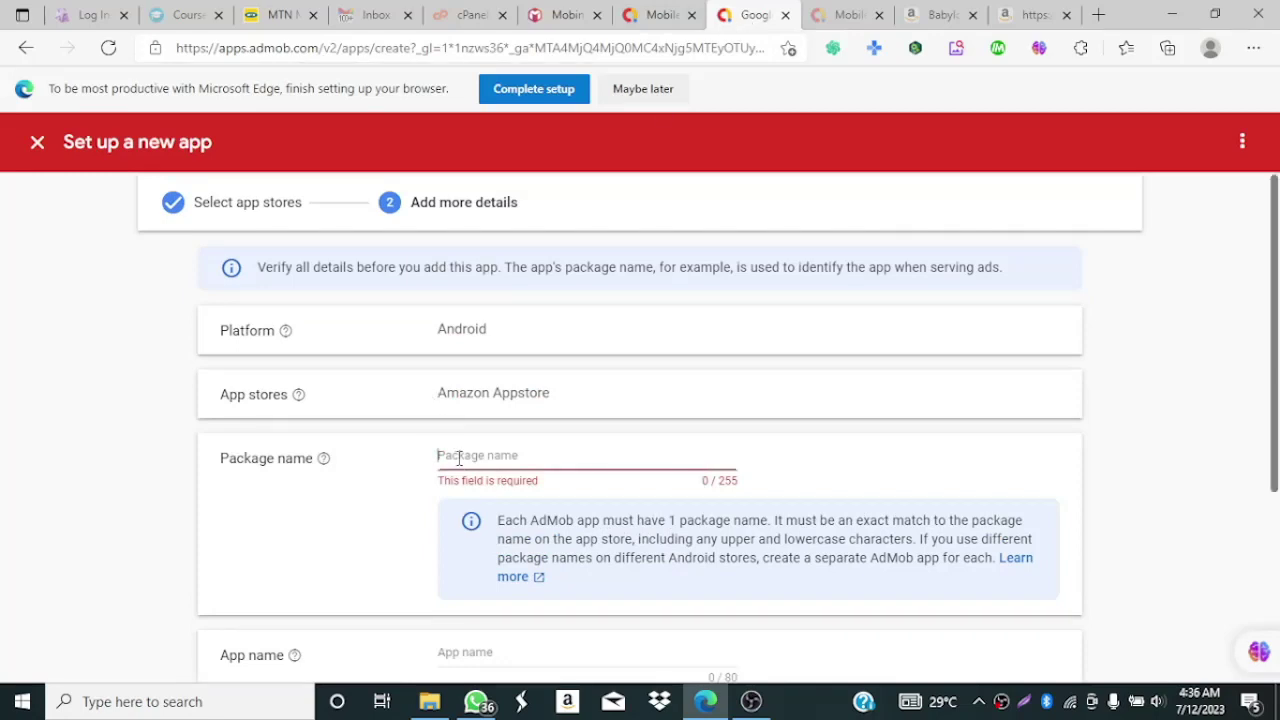
pyautogui.write('com')
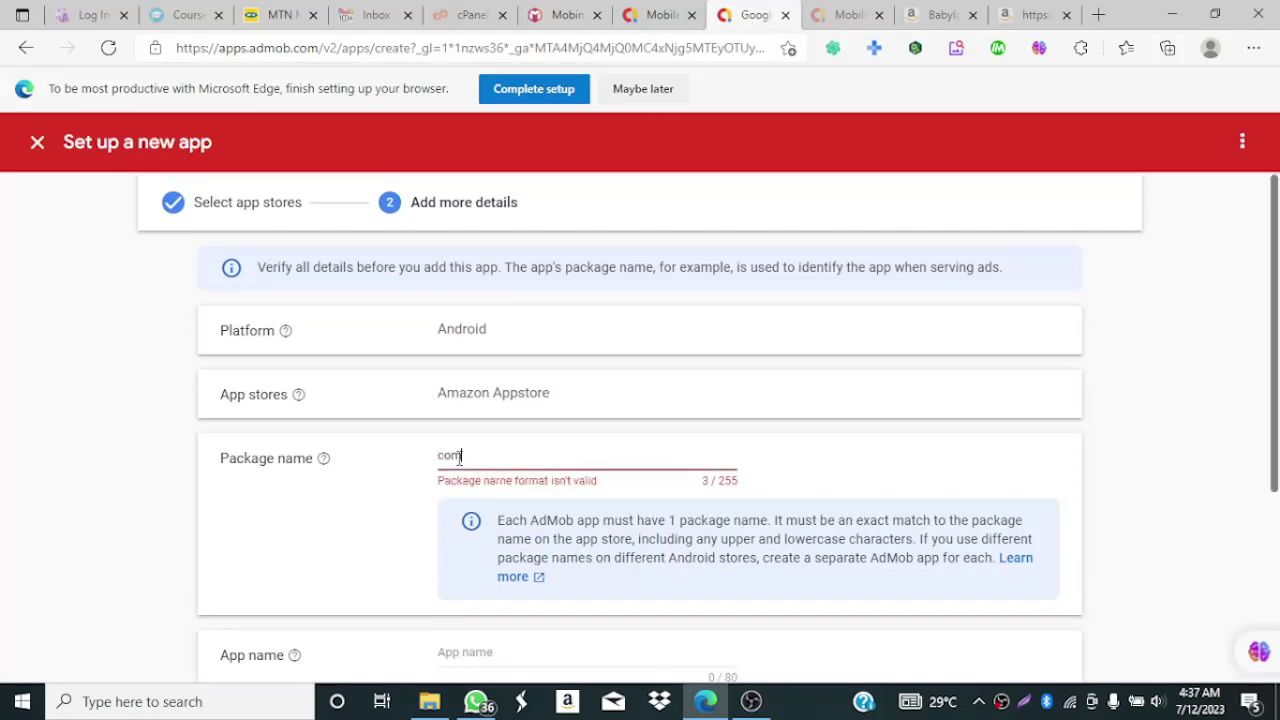
pyautogui.write('.mo')
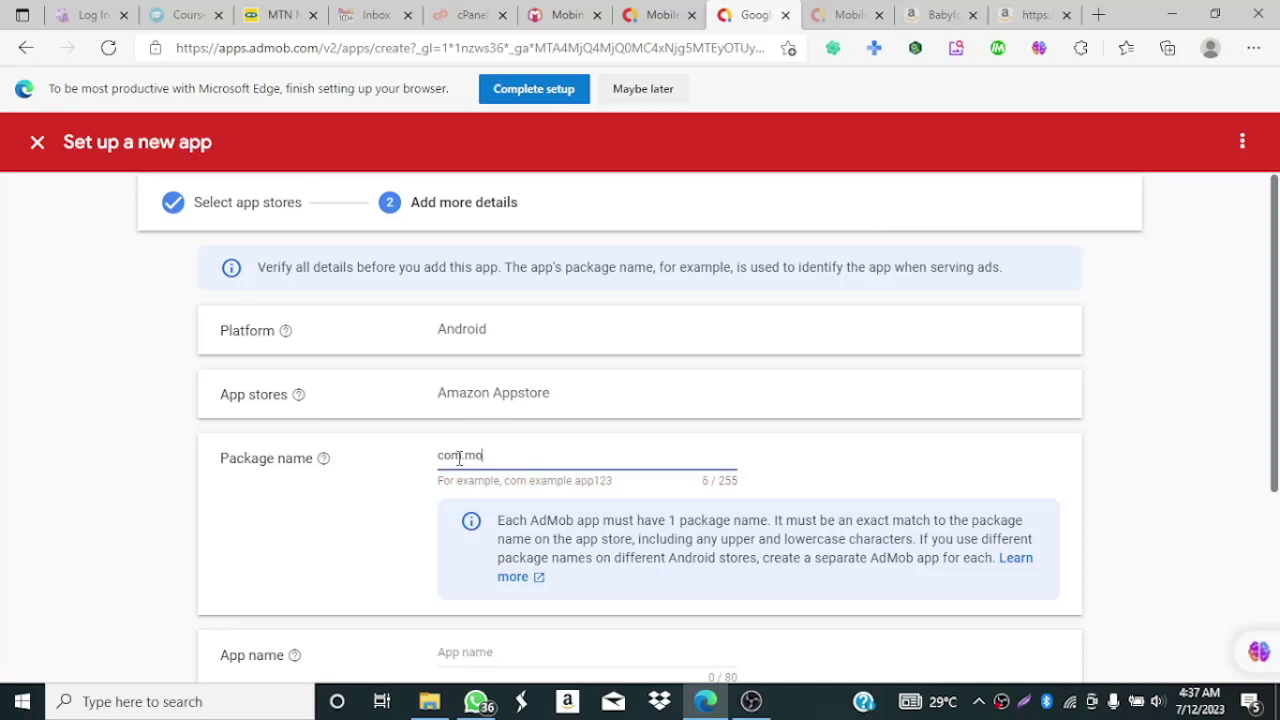
pyautogui.write('bincube')
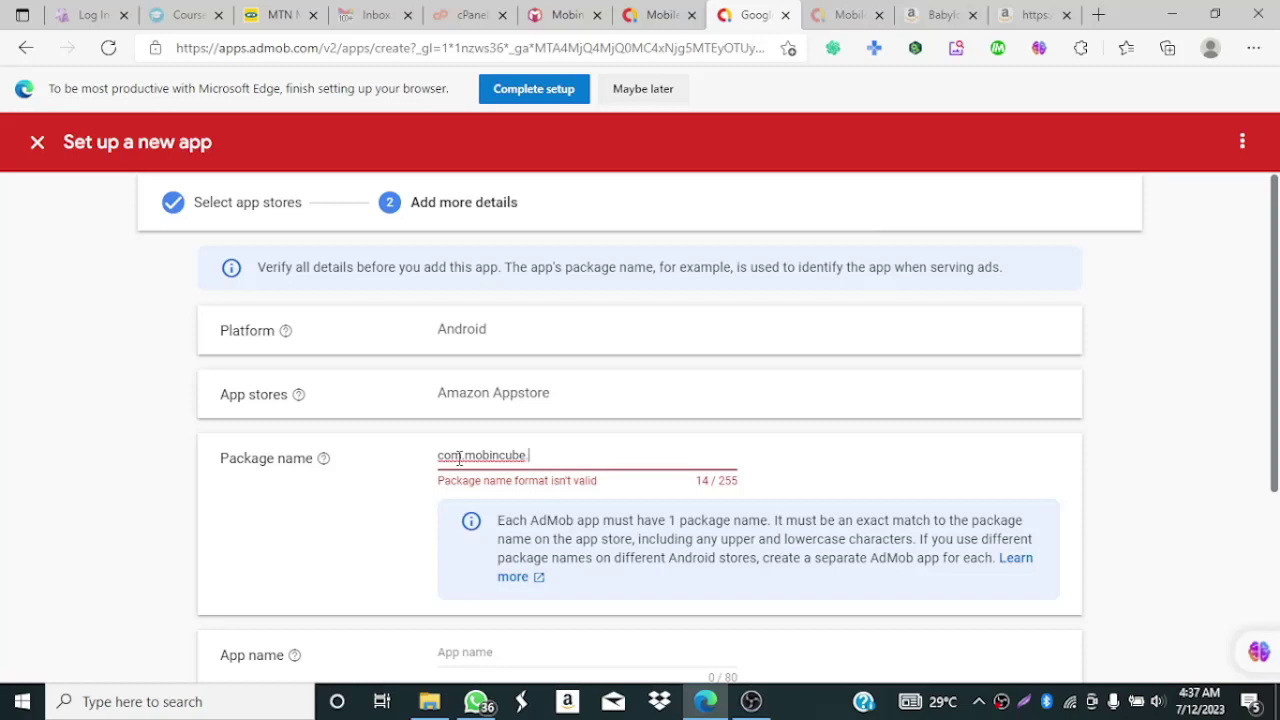
pyautogui.hotkey('ctrl', 'v')
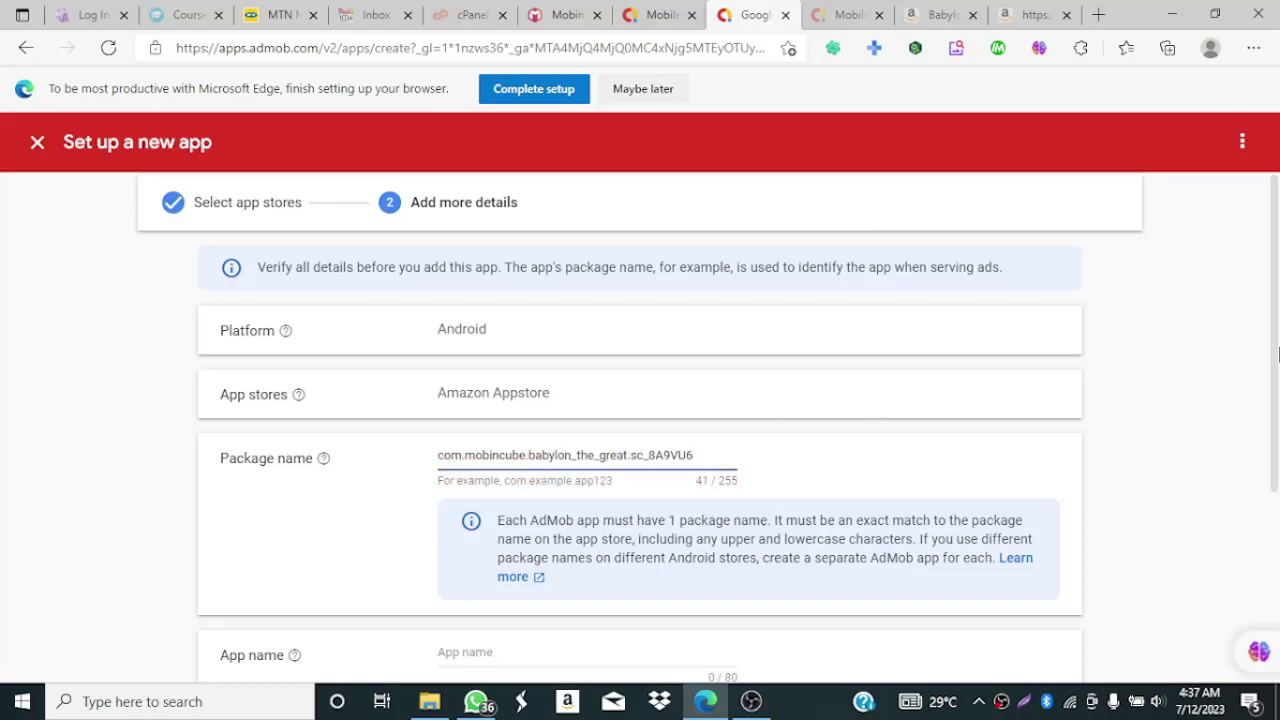
pyautogui.click(1278, 347)
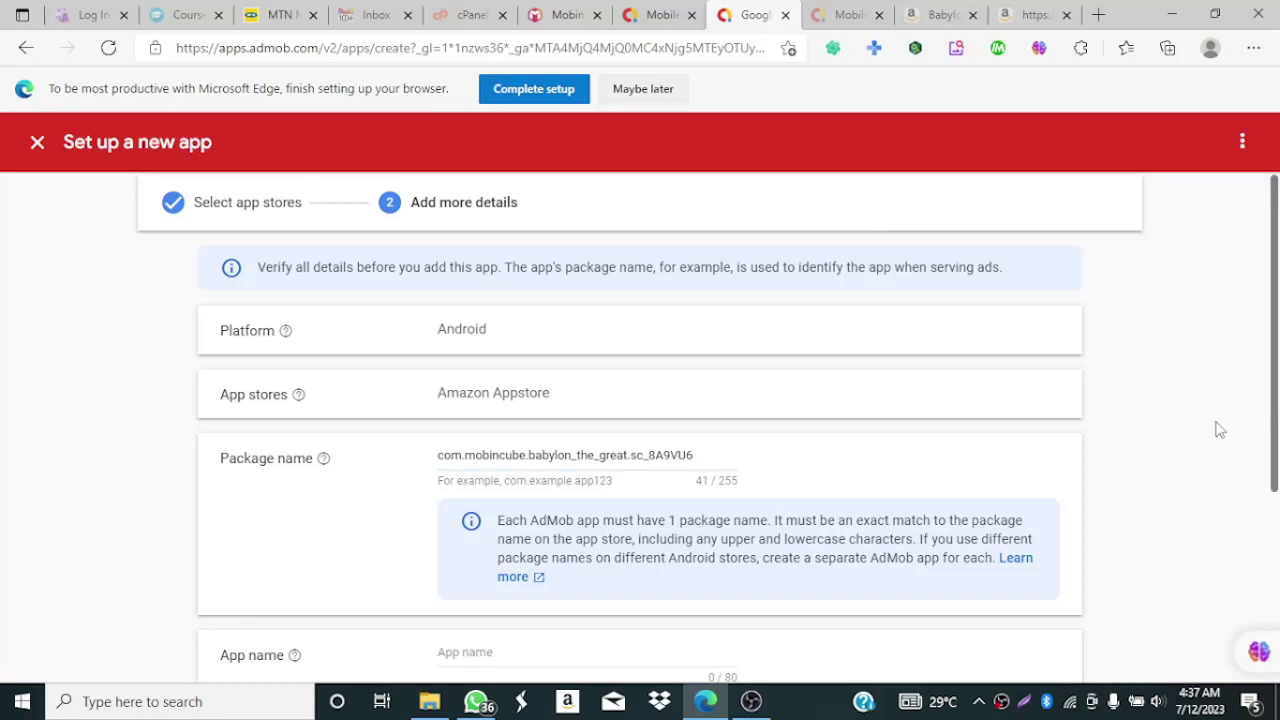
# Step: Copy the Android package name from Mobincube and enter babylon_the_great.sc_8A9VU6 as the AdMob app name
pyautogui.scroll(-1, 1265, 505)
pyautogui.scroll(-3, 1265, 505)
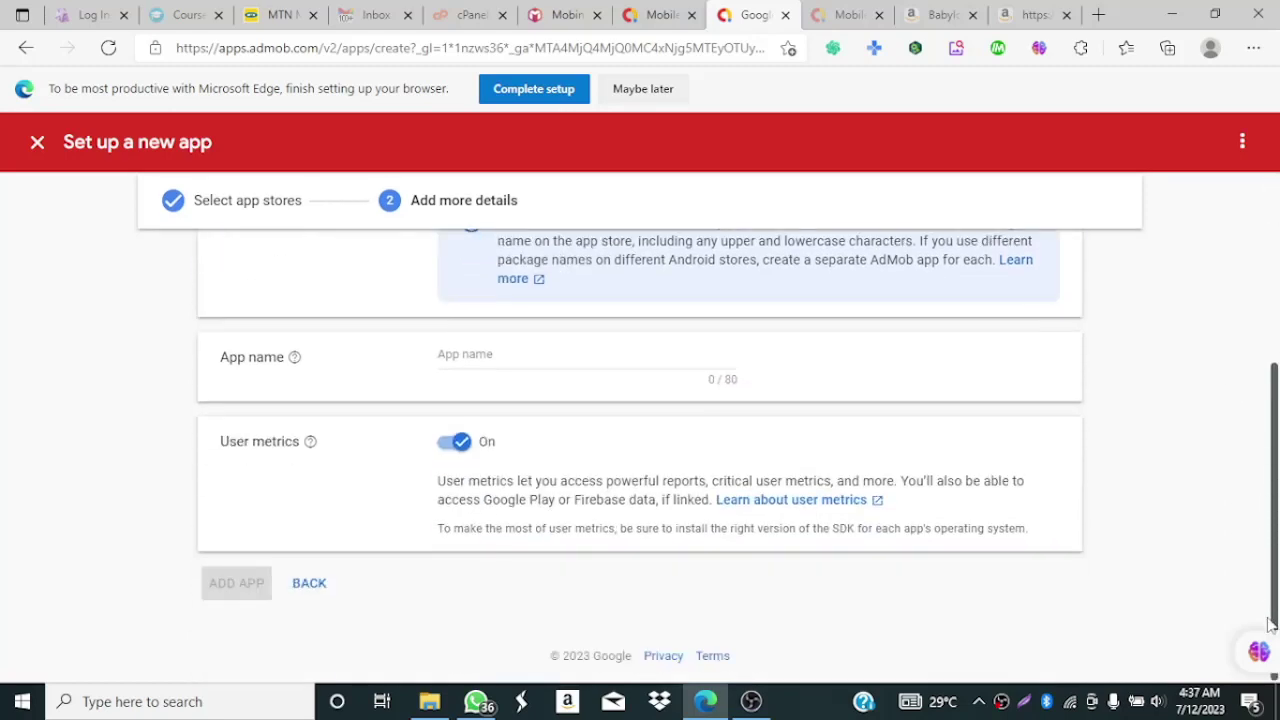
pyautogui.click(485, 352)
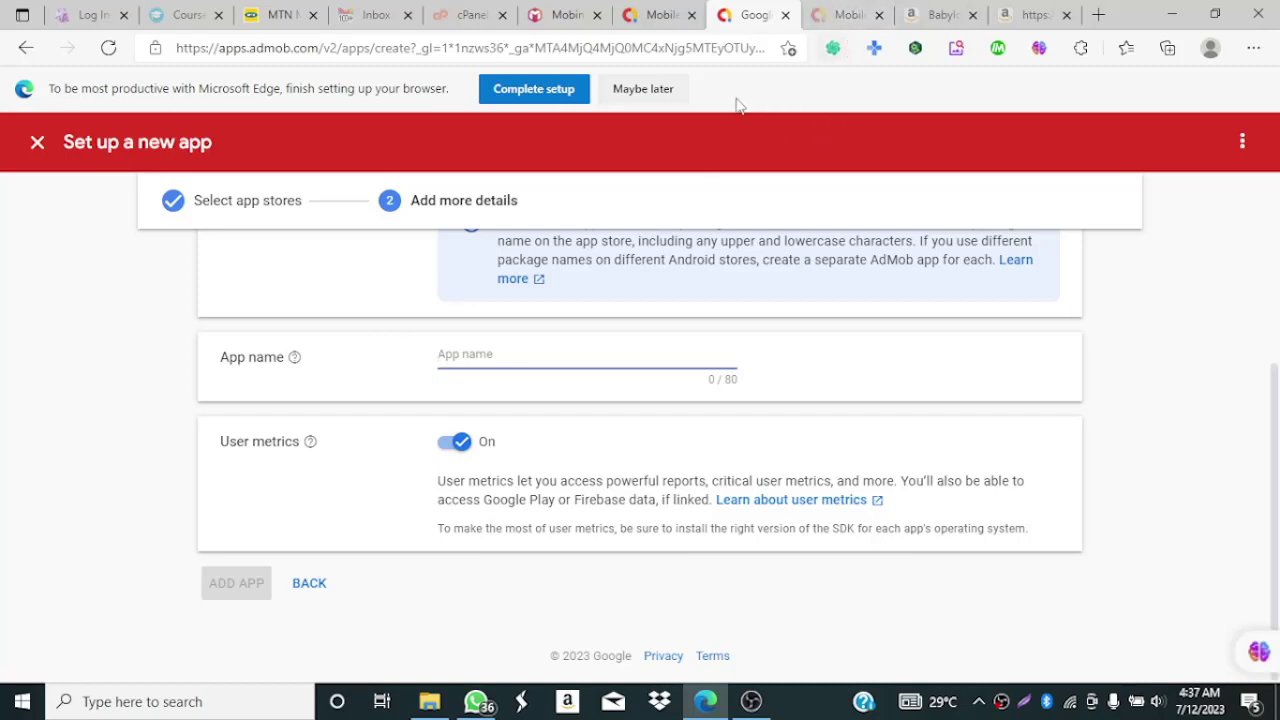
pyautogui.click(565, 16)
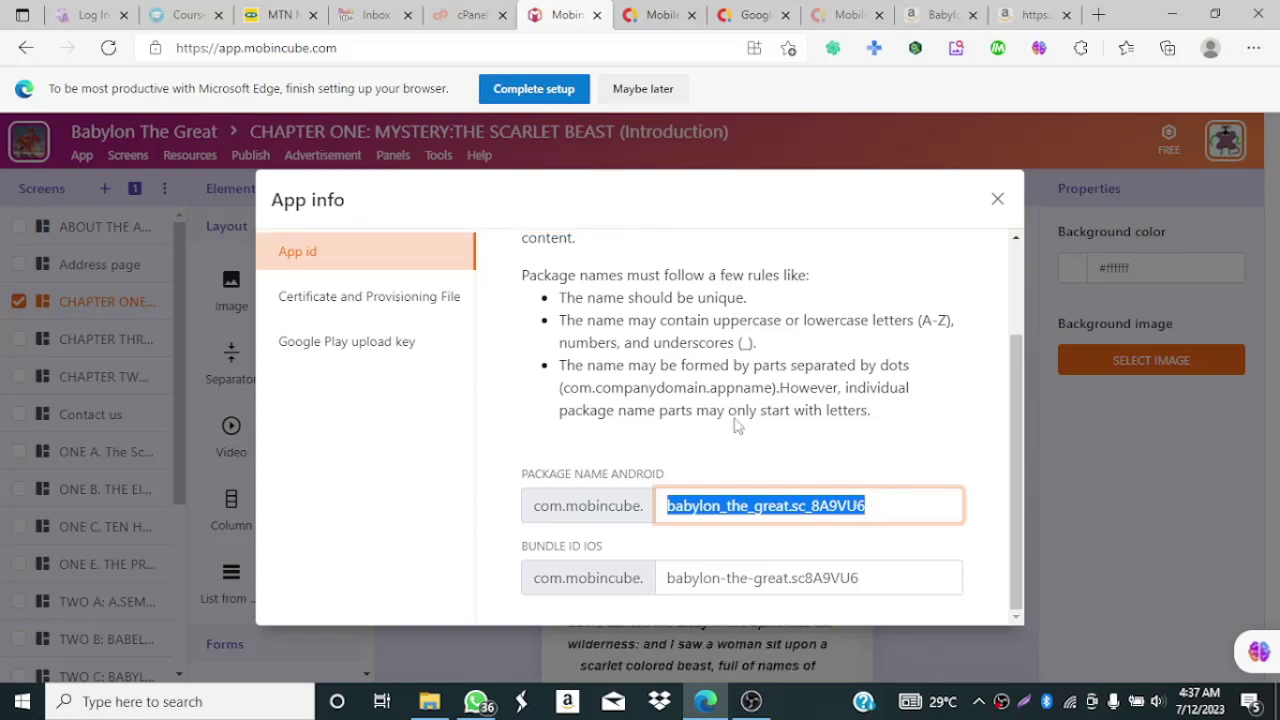
pyautogui.click(757, 17)
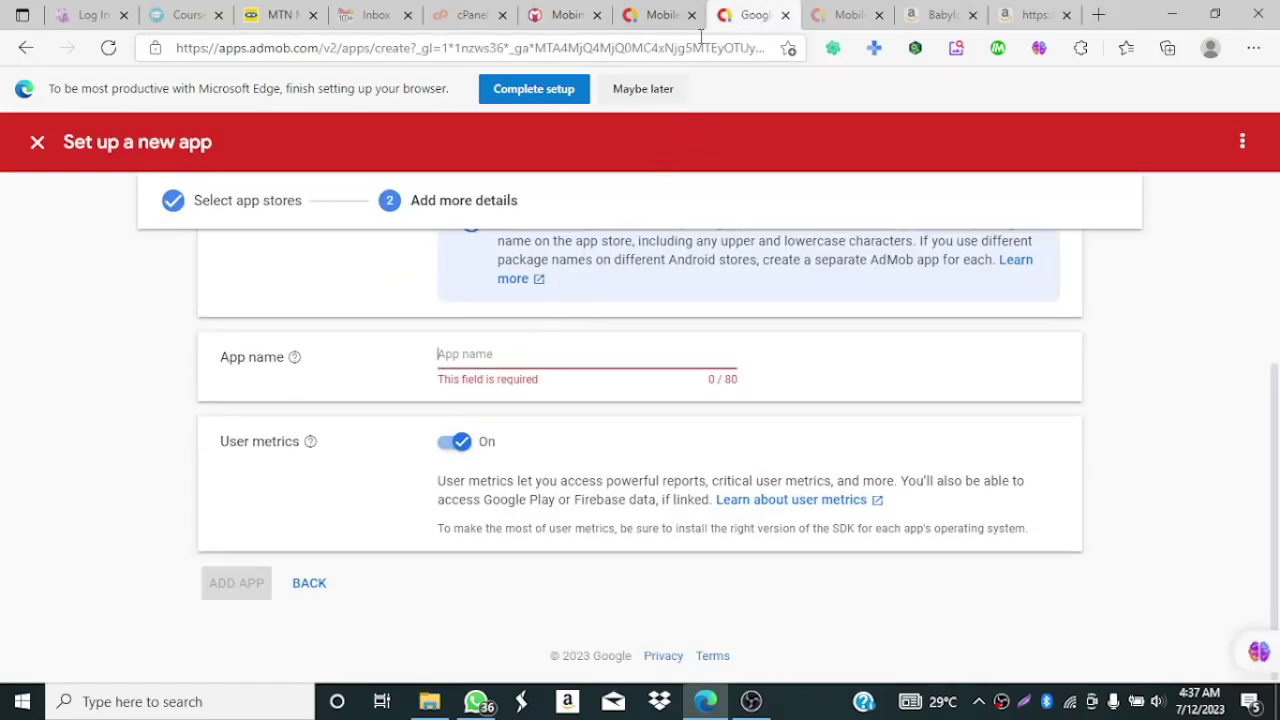
pyautogui.click(645, 17)
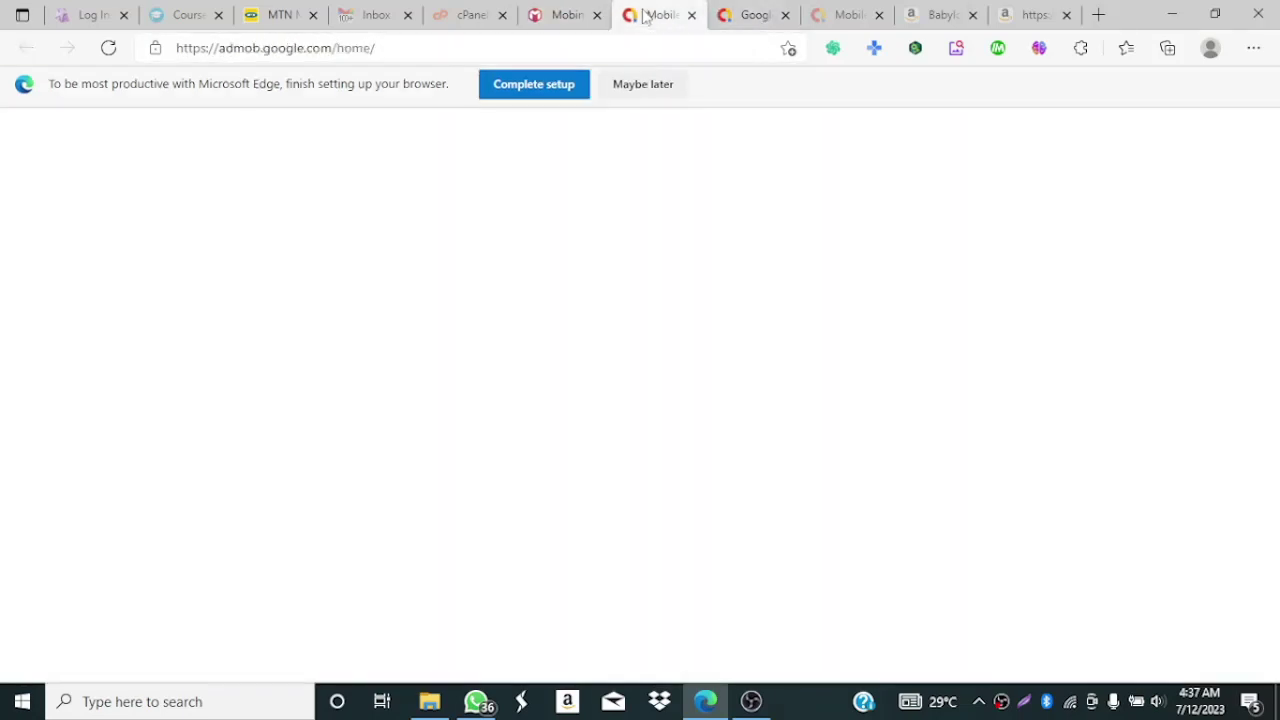
pyautogui.click(556, 18)
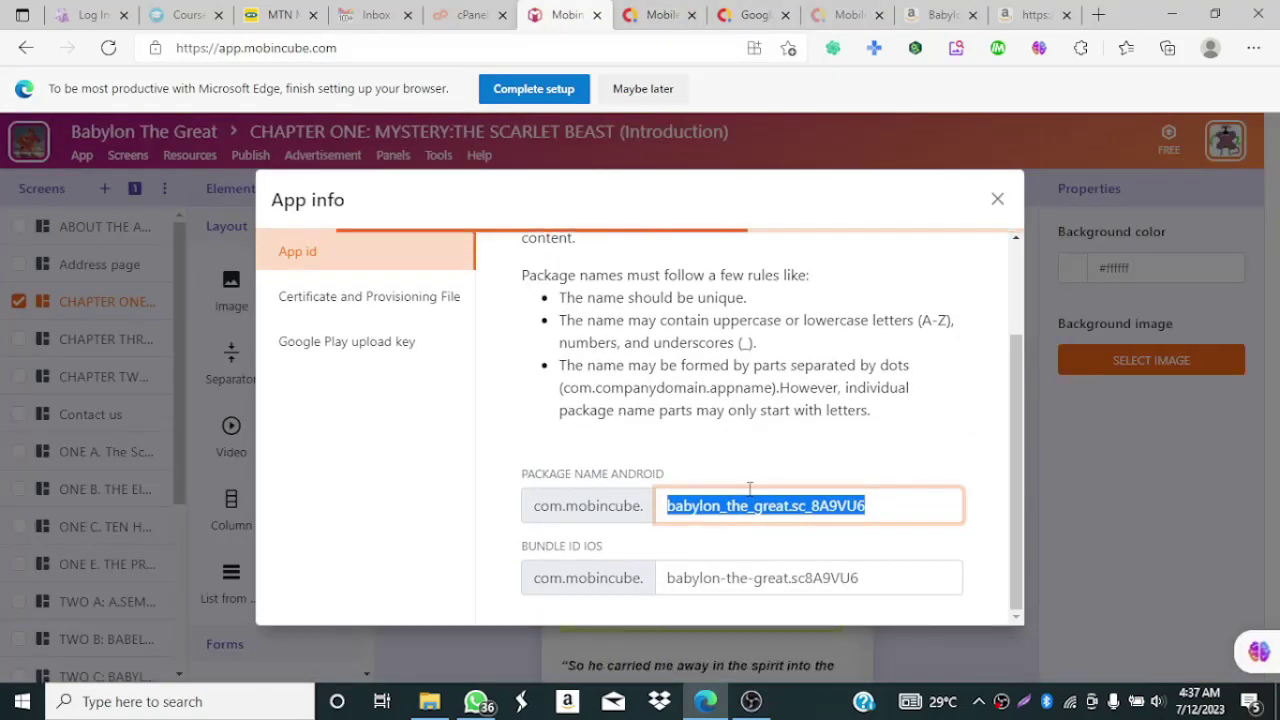
pyautogui.rightClick(751, 503)
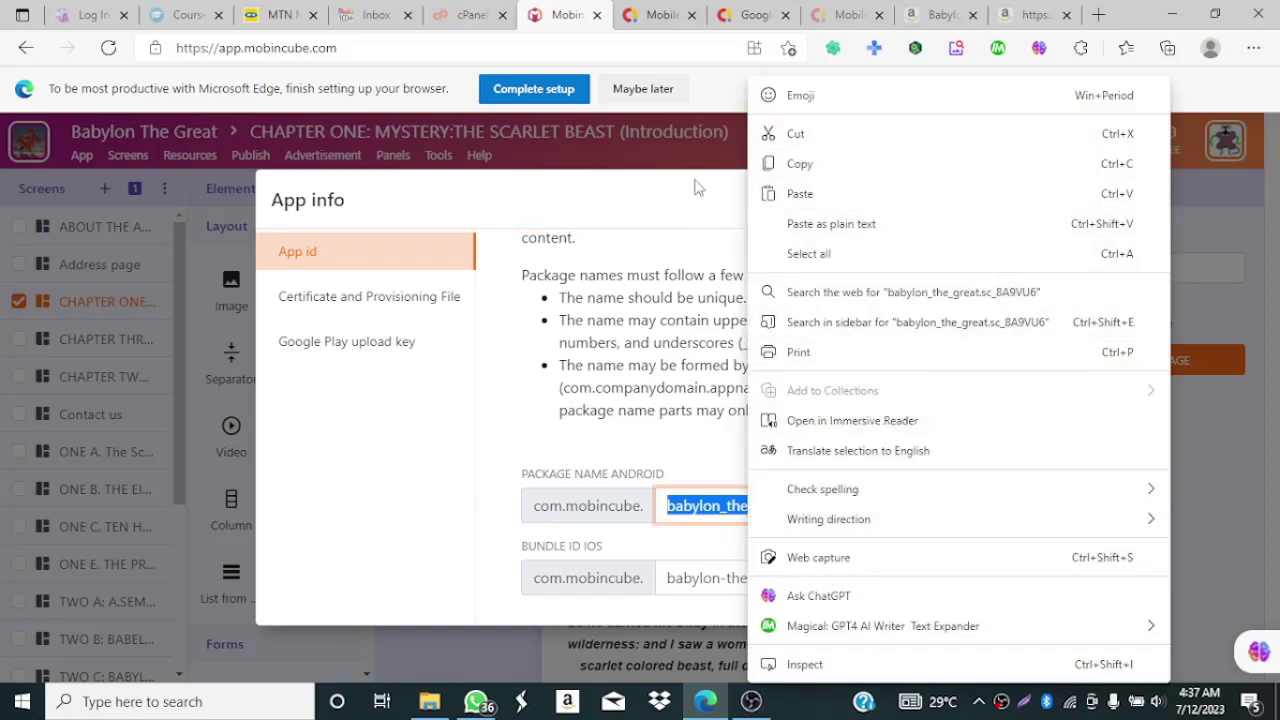
pyautogui.click(757, 17)
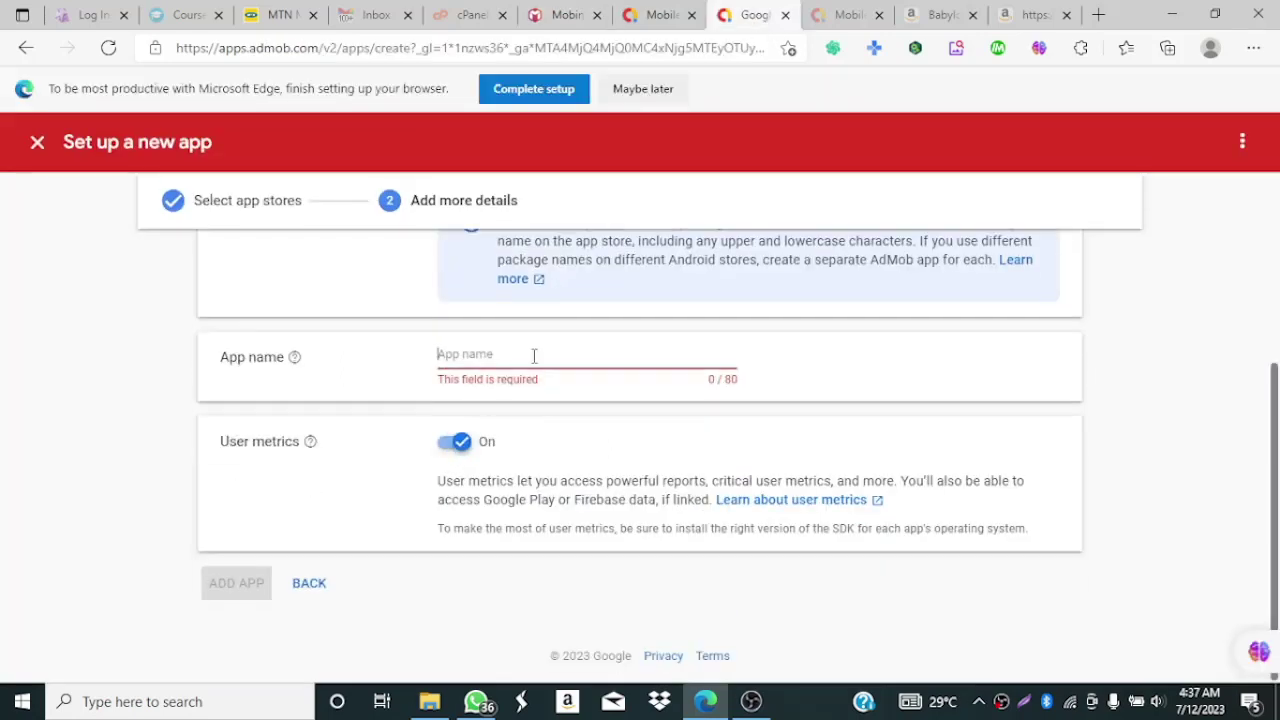
pyautogui.click(506, 358)
pyautogui.write('babylon_the_great.sc_8A9VU6')
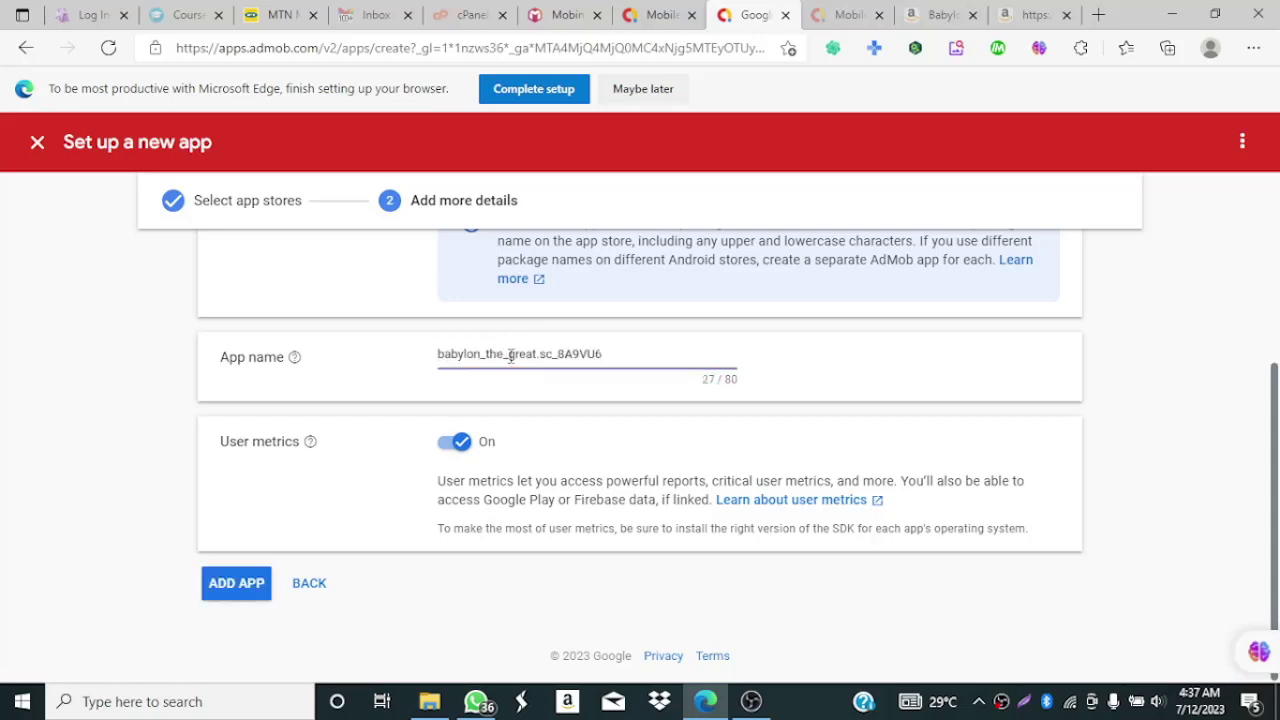
# Step: Remove the .sc_8A9VU6 suffix from the app name and replace its underscores with spaces
pyautogui.moveTo(540, 354); pyautogui.dragTo(692, 370)
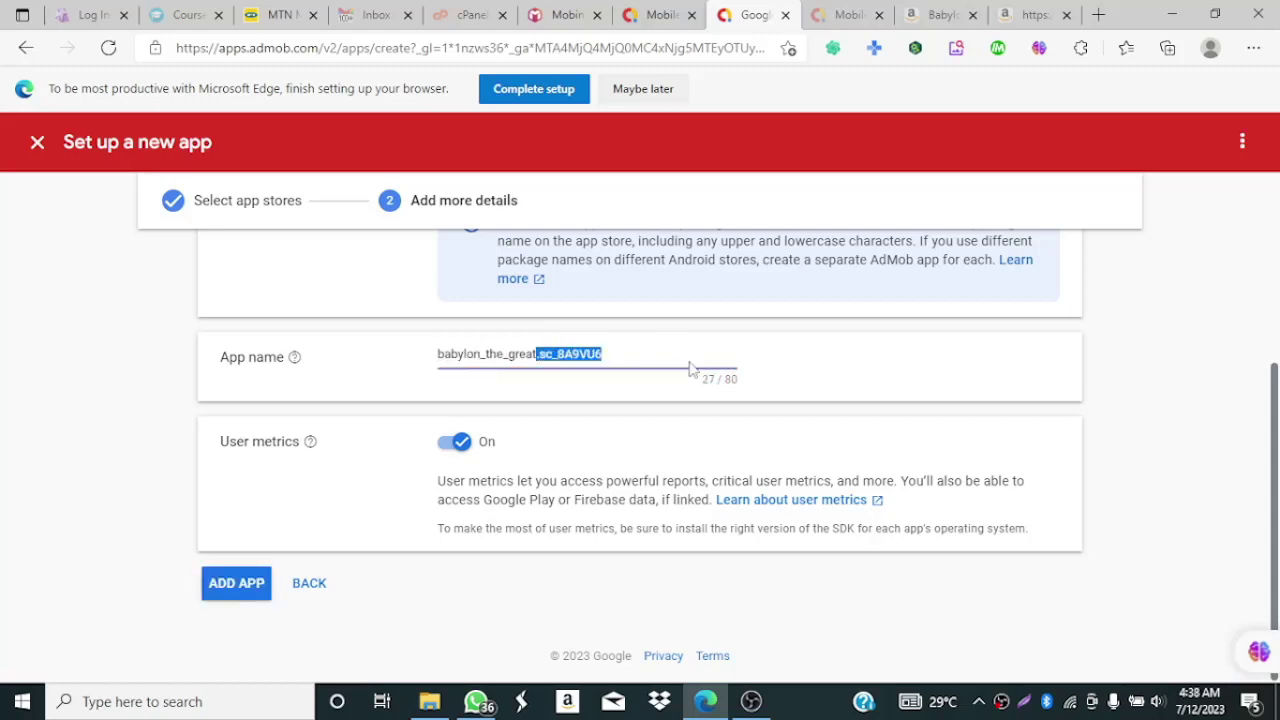
pyautogui.press('BackSpace')
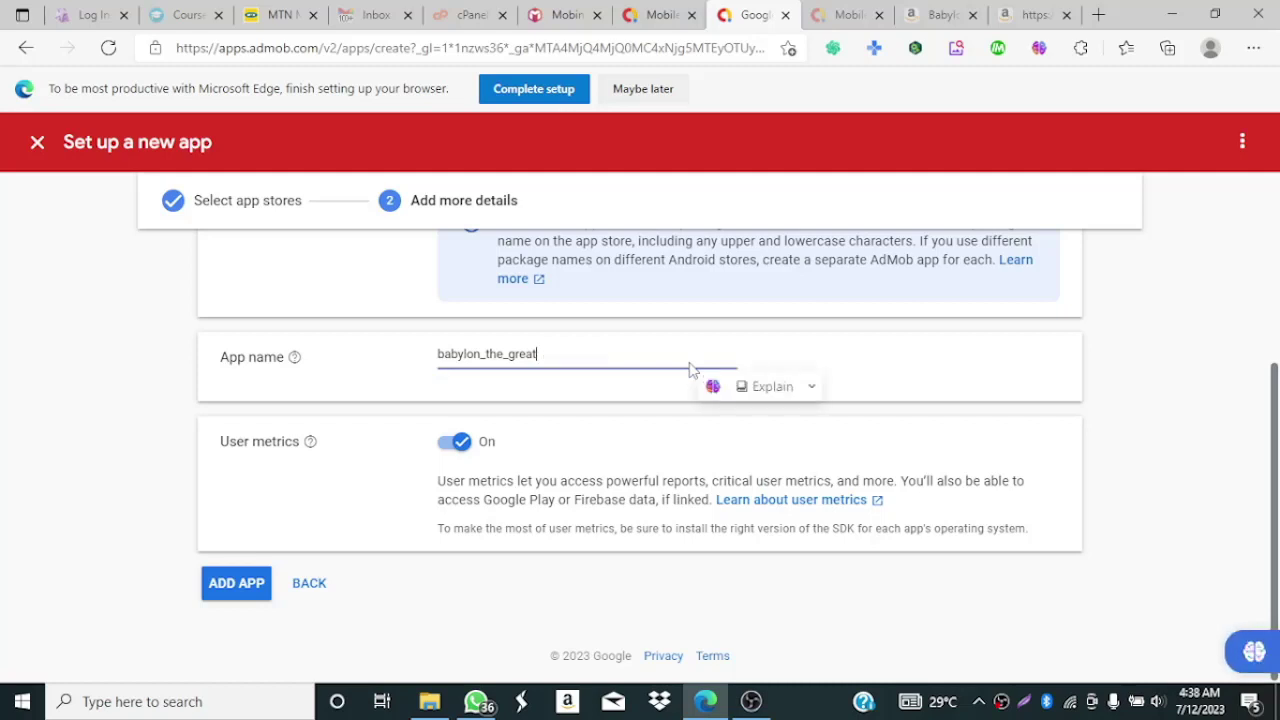
pyautogui.click(510, 362)
pyautogui.press('BackSpace')
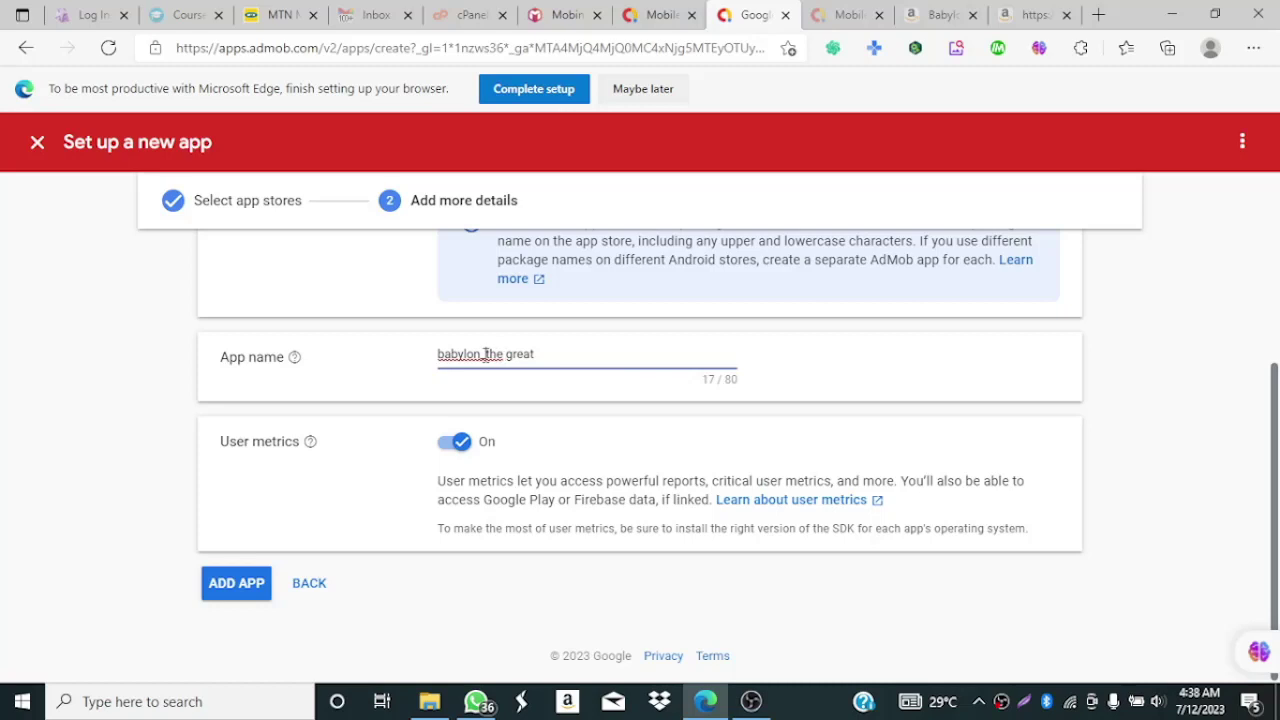
pyautogui.click(485, 354)
pyautogui.press('BackSpace')
# Step: Capitalize the app name as Babylon The Great, try to add the app and review the package name entry
pyautogui.click(443, 354)
pyautogui.press('BackSpace')
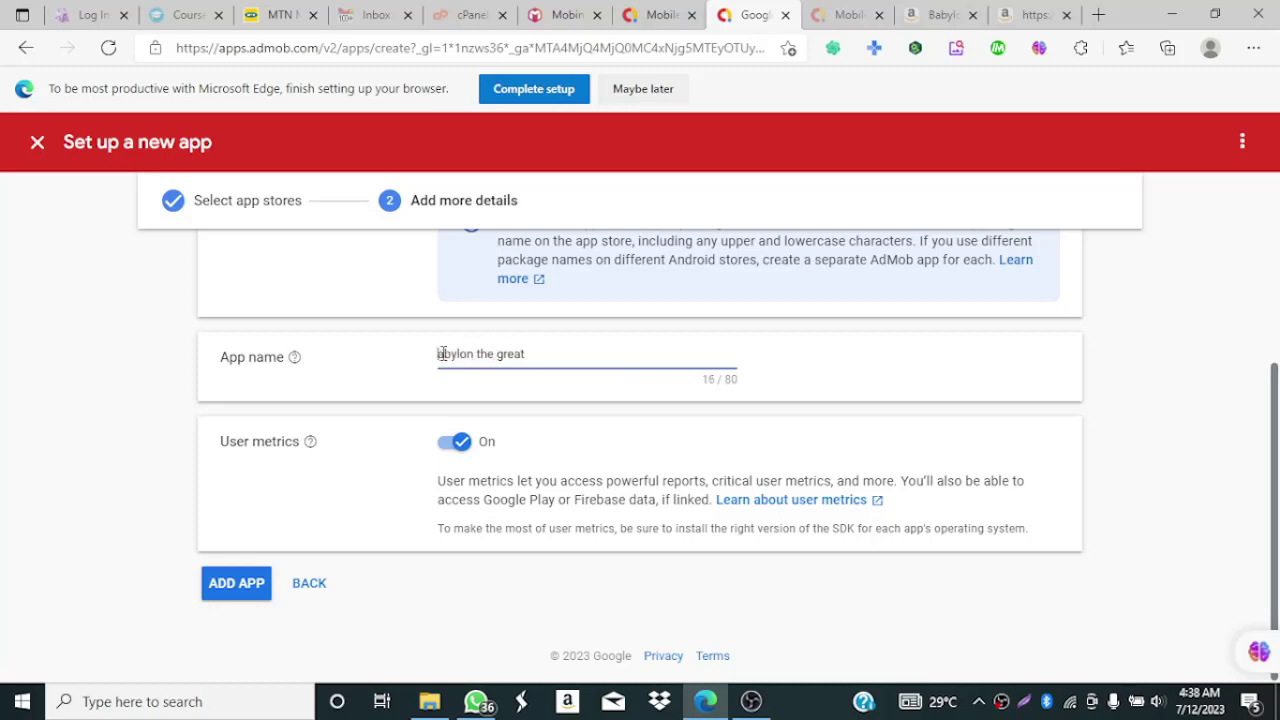
pyautogui.write('B')
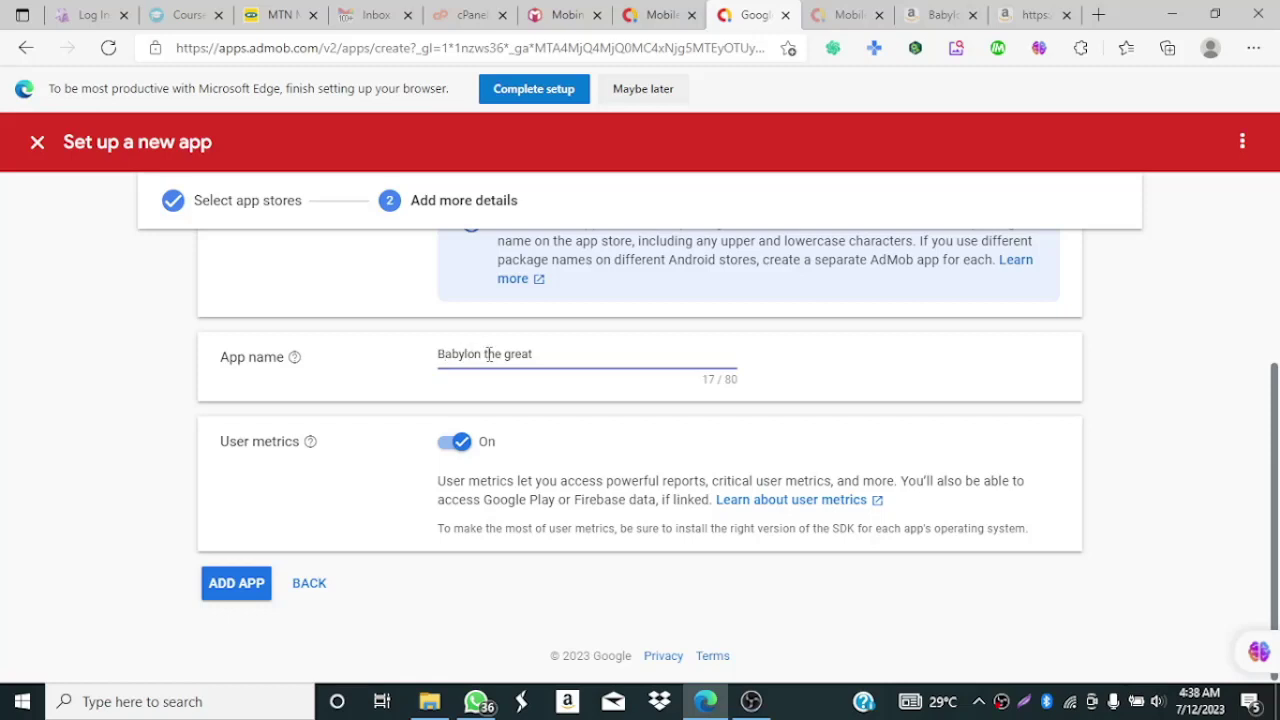
pyautogui.click(488, 354)
pyautogui.press('BackSpace')
pyautogui.write('T')
pyautogui.click(512, 354)
pyautogui.press('BackSpace')
pyautogui.write('G')
pyautogui.click(244, 589)
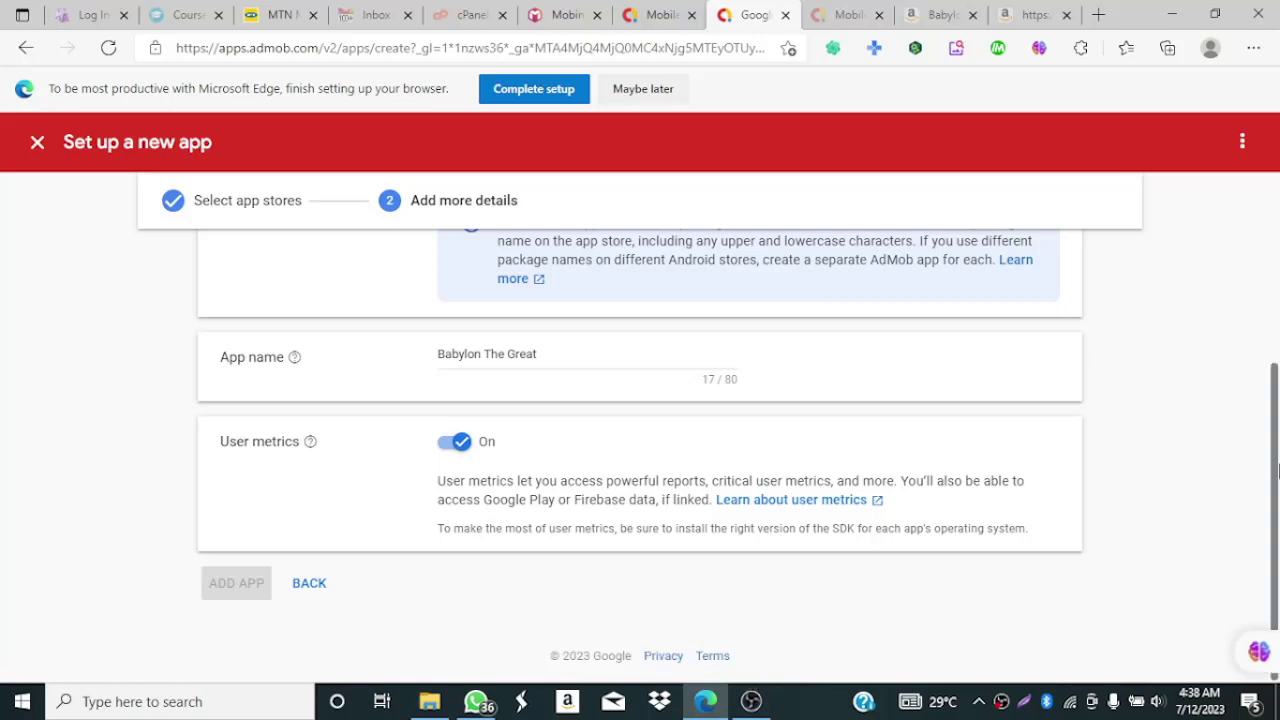
pyautogui.scroll(3, 1277, 470)
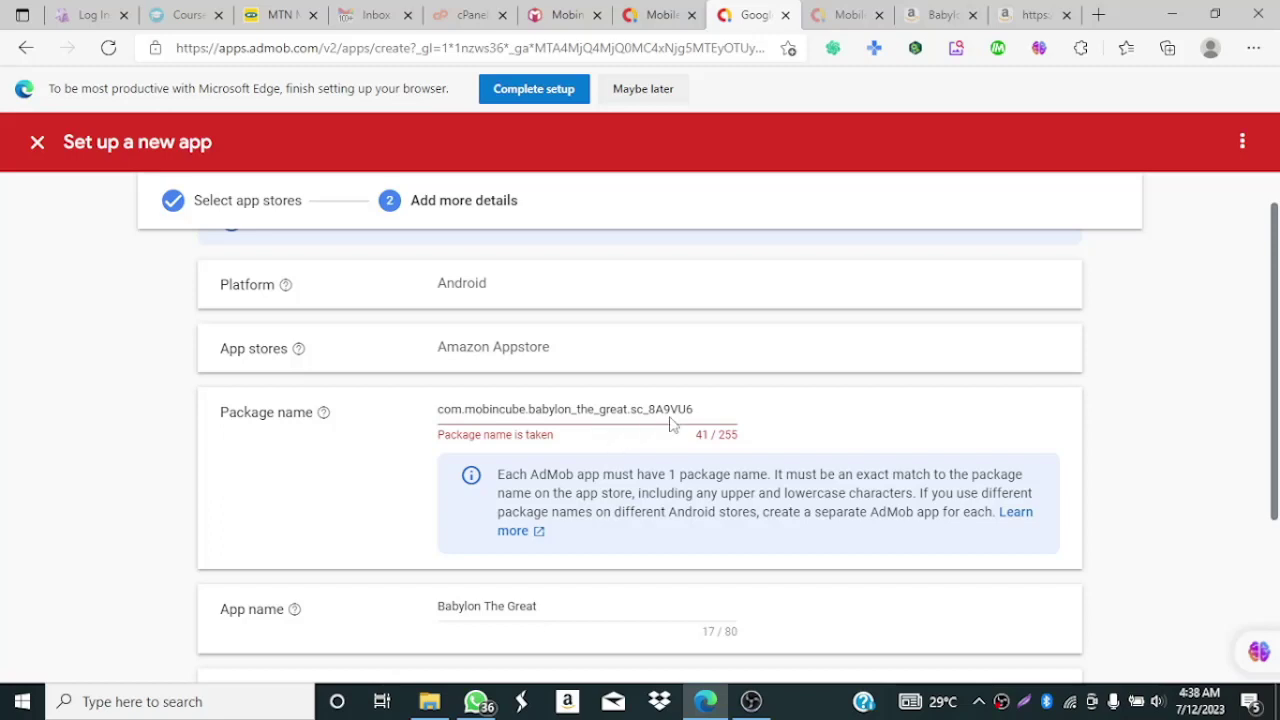
# Step: Switch back to Mobincube, close the app info and open the Foods & Recipes application
pyautogui.click(563, 15)
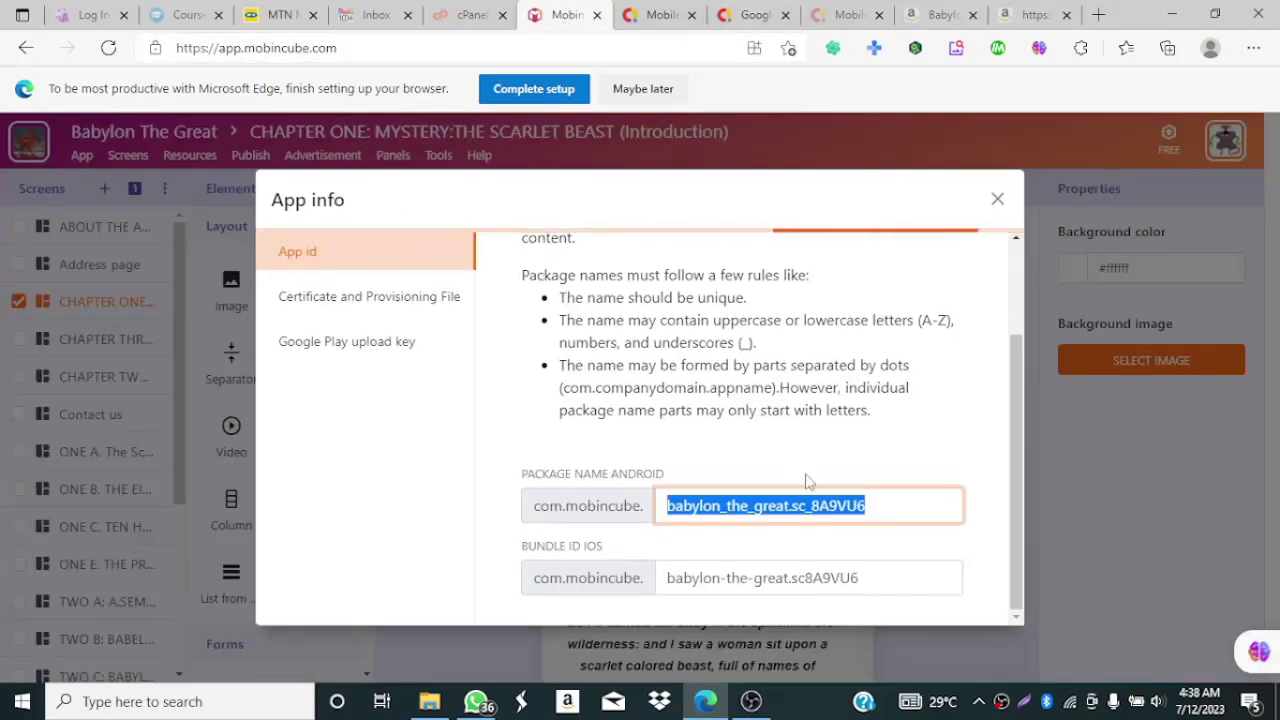
pyautogui.click(1017, 423)
pyautogui.moveTo(1017, 423); pyautogui.dragTo(1010, 332)
pyautogui.click(997, 200)
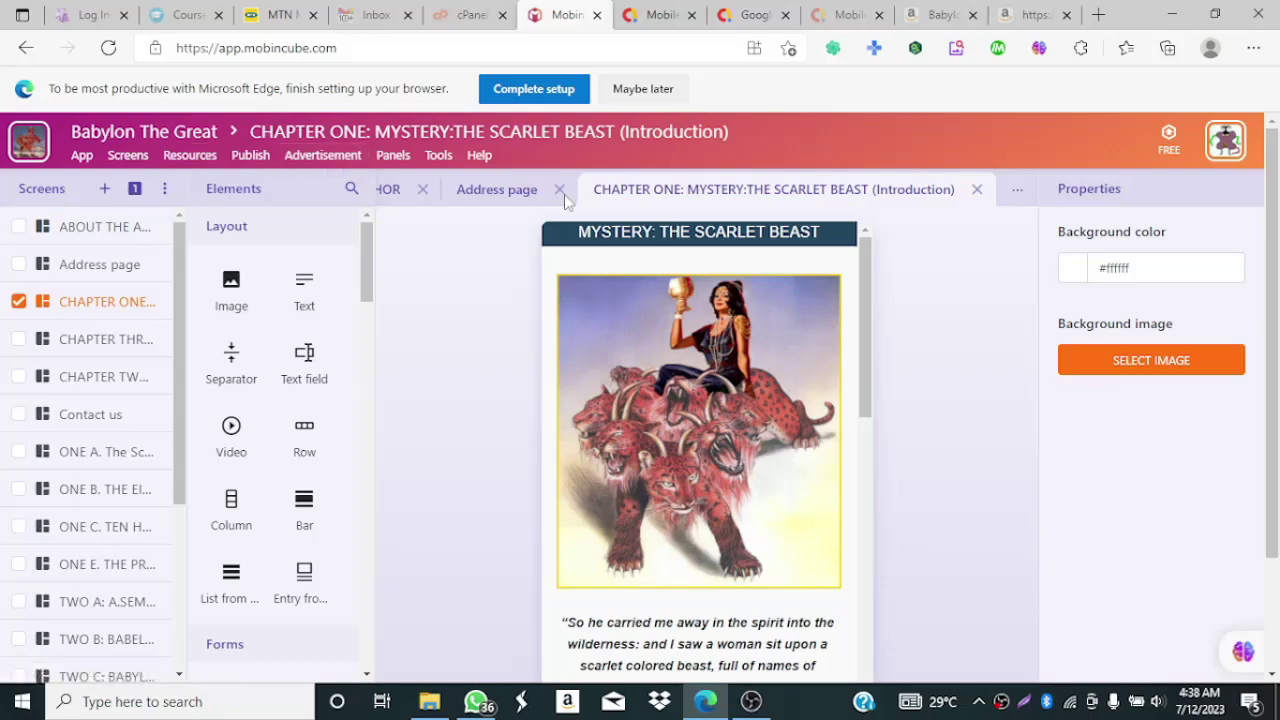
pyautogui.click(82, 158)
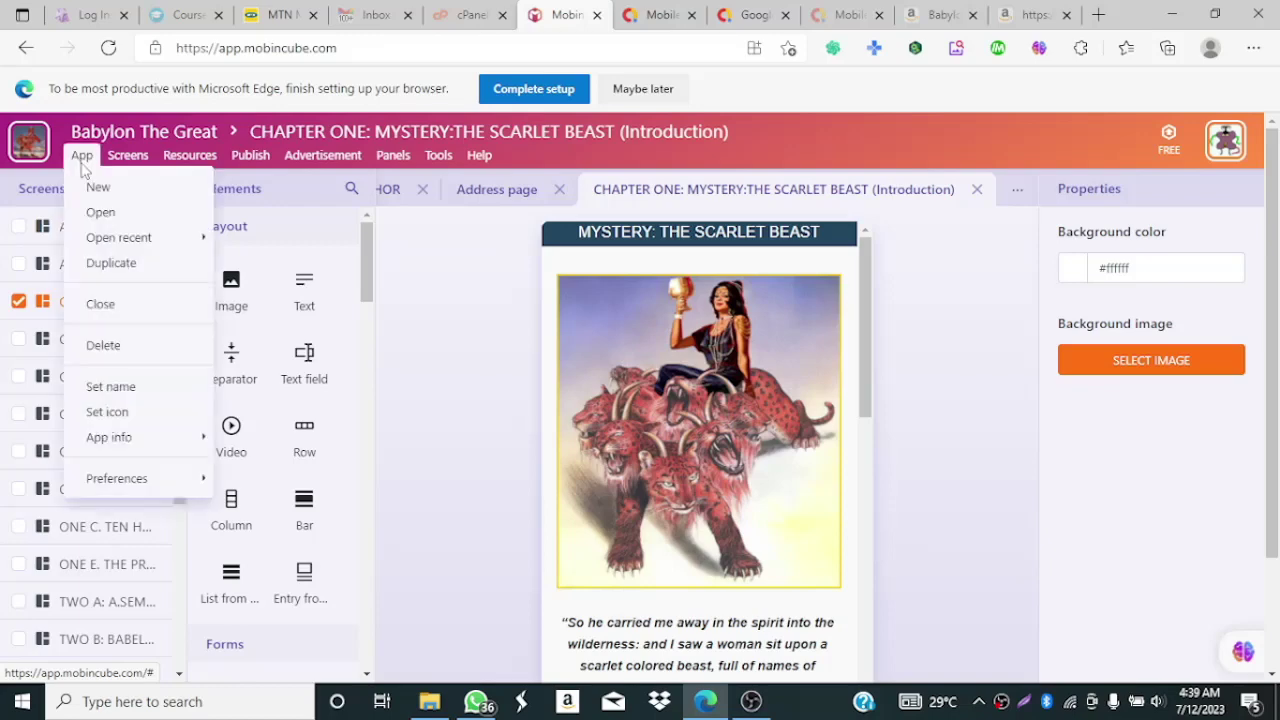
pyautogui.moveTo(112, 237)
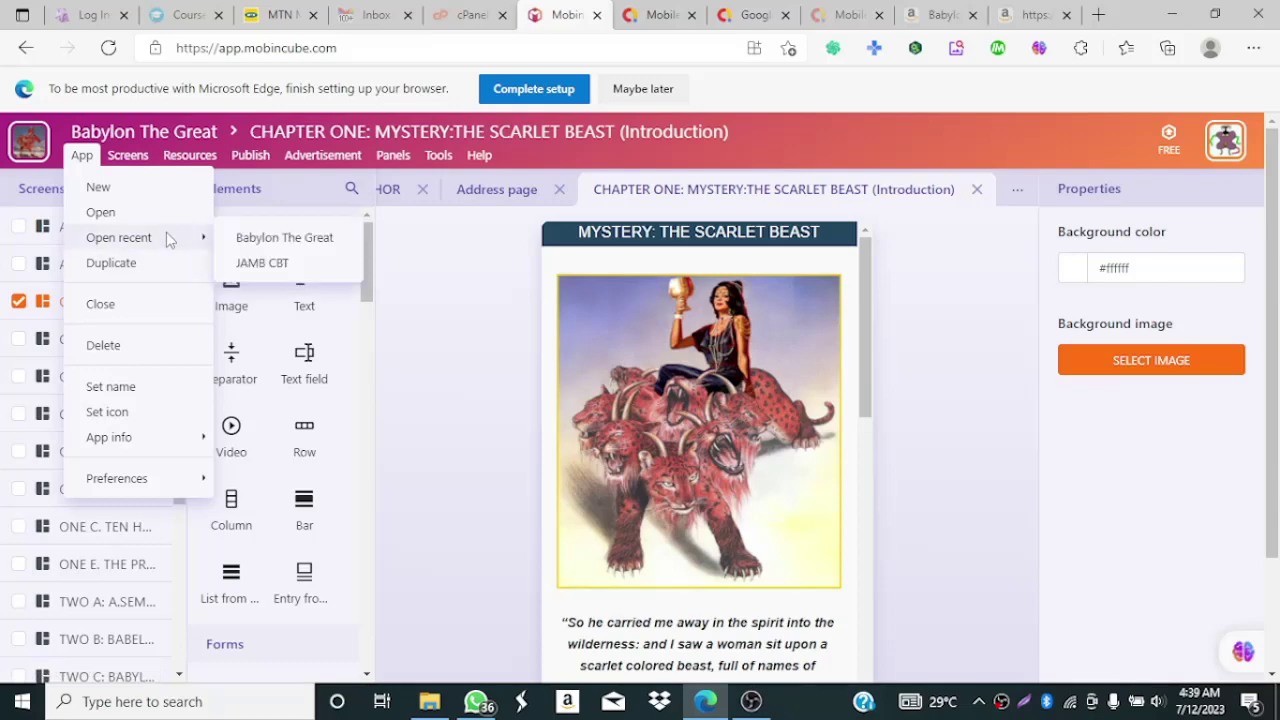
pyautogui.click(121, 222)
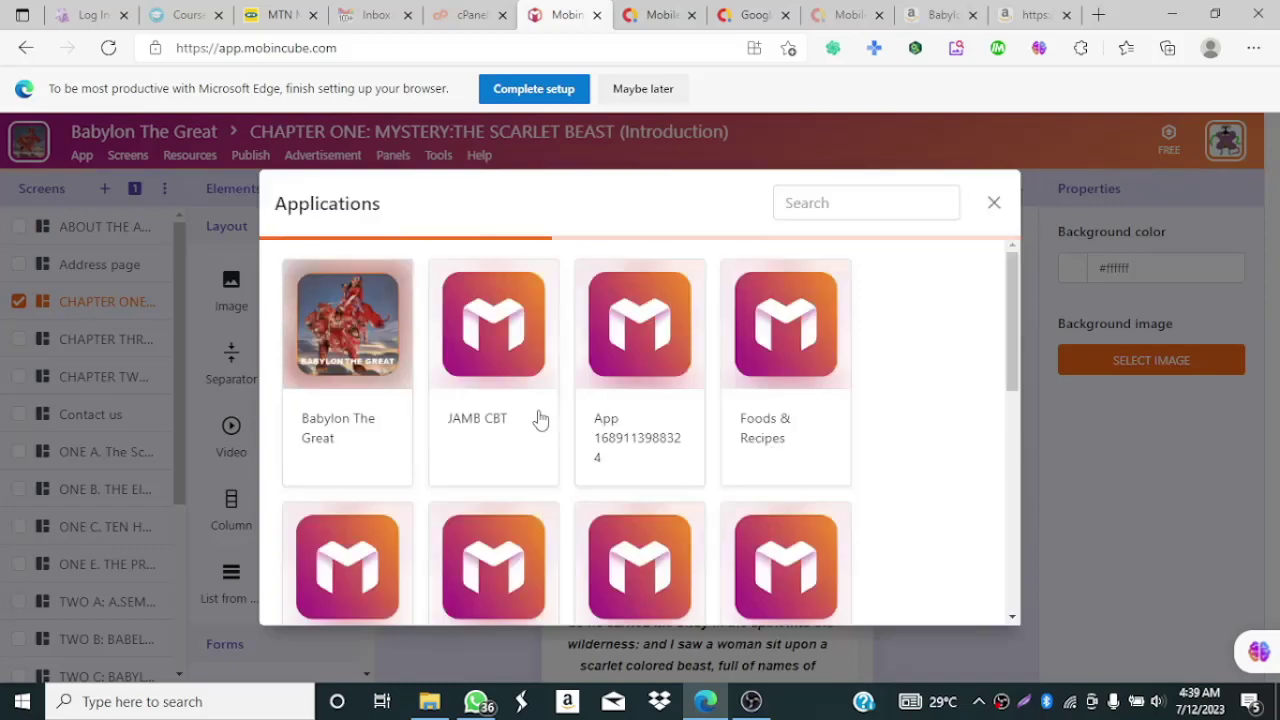
pyautogui.click(762, 440)
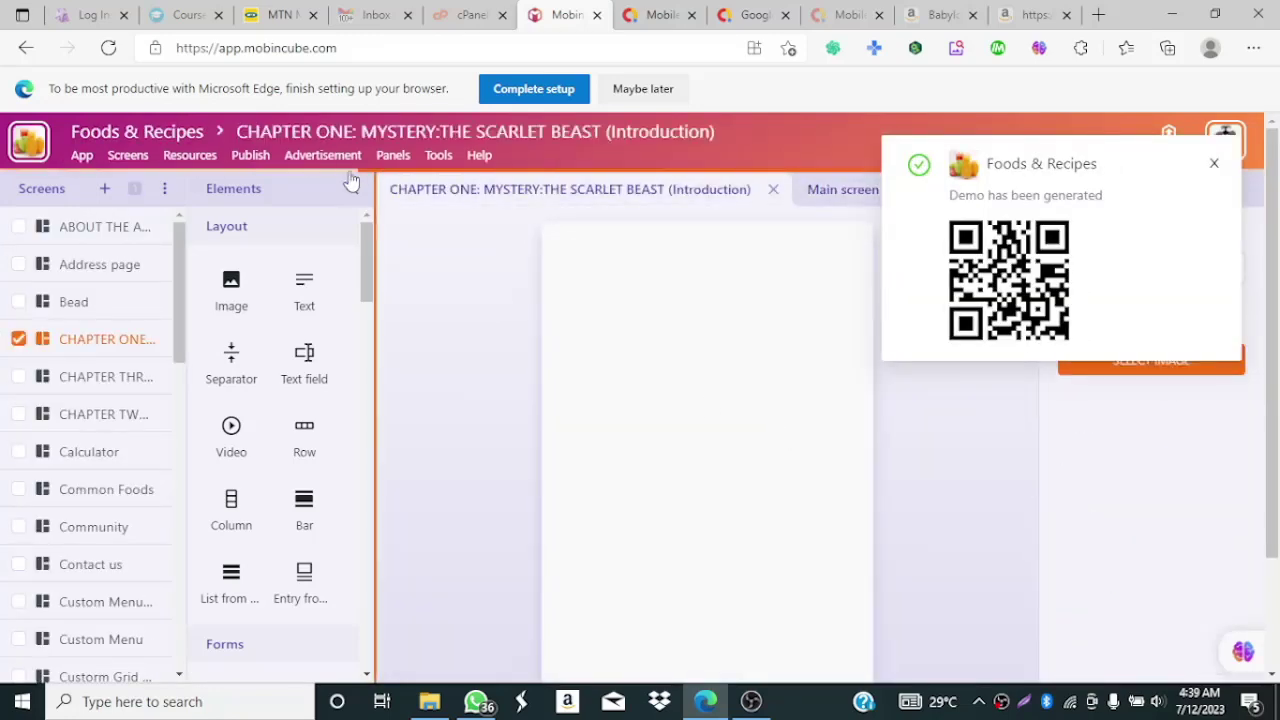
# Step: Open the App id info of the Foods & Recipes app
pyautogui.click(83, 162)
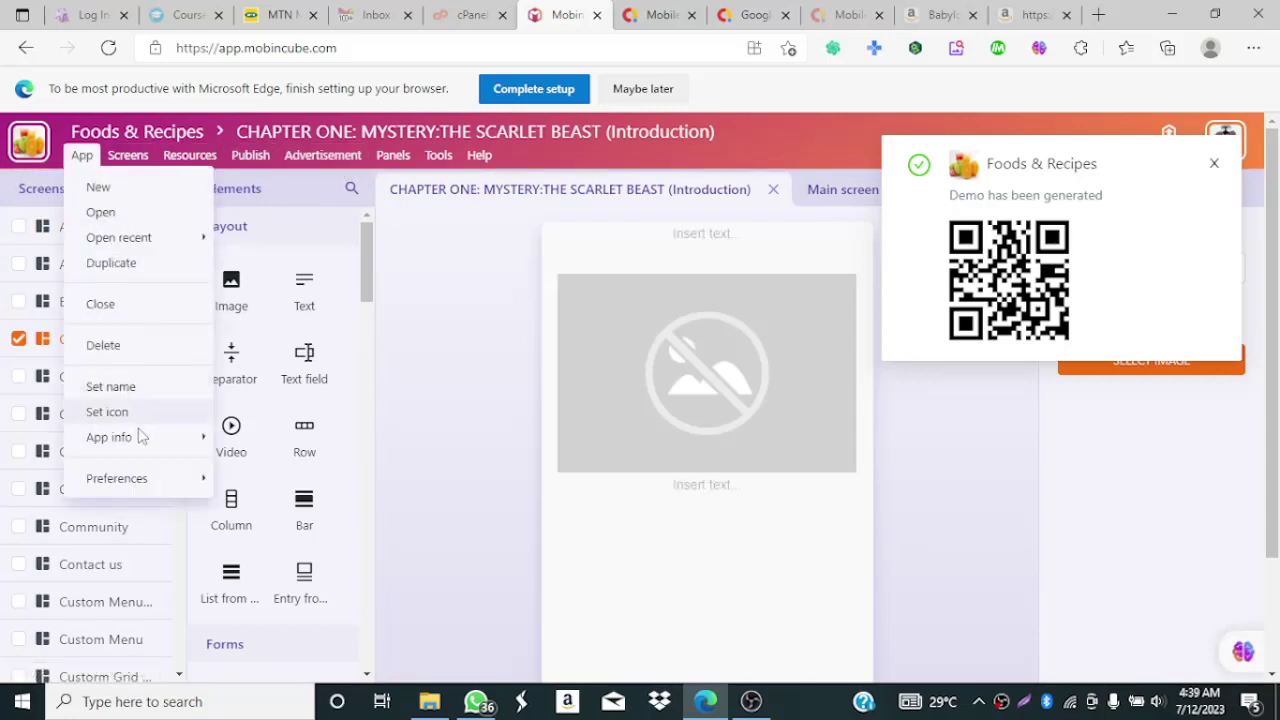
pyautogui.moveTo(146, 440)
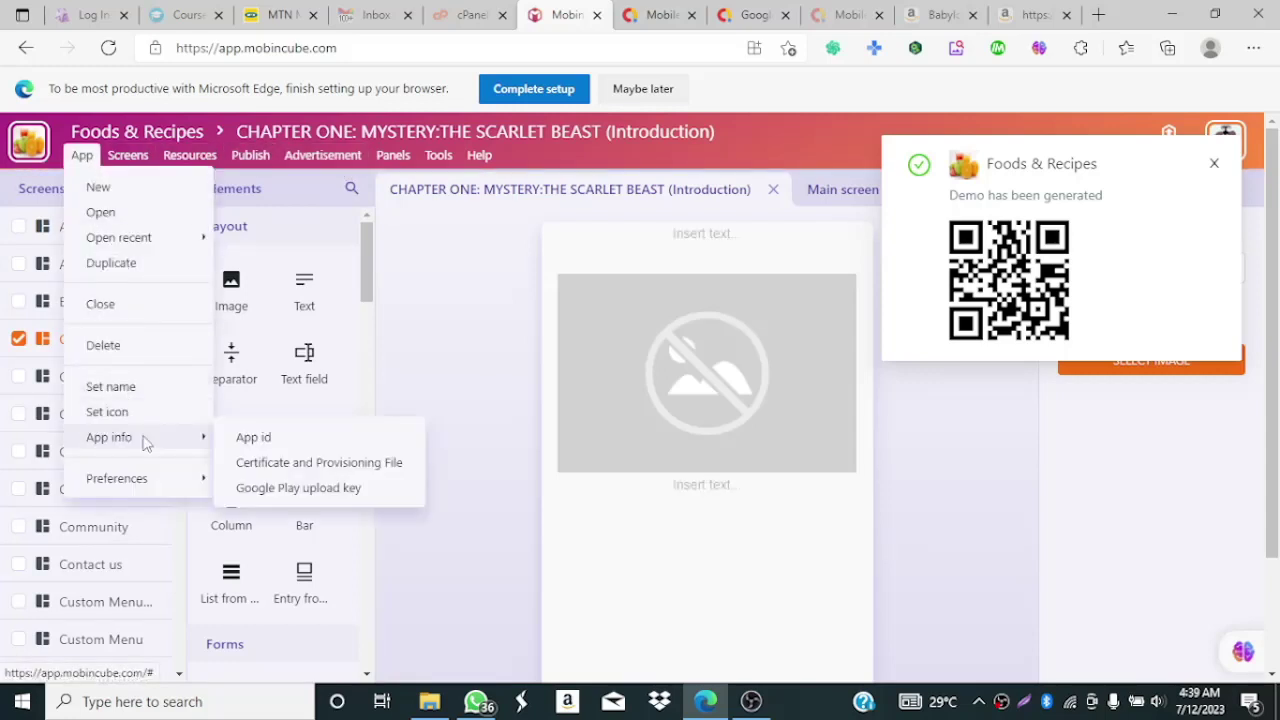
pyautogui.click(272, 443)
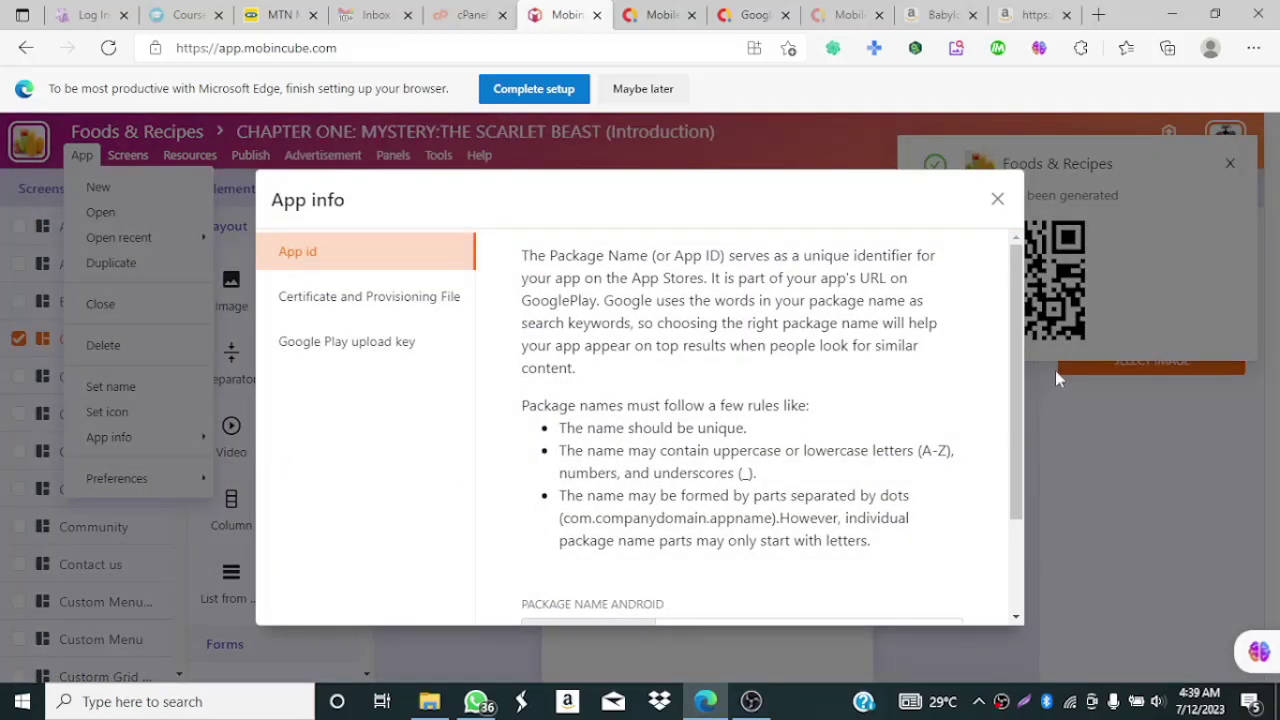
# Step: Copy foods.and.recipes from Mobincube's Android package name and use it in AdMob to make the package name com.mobincube.foods.and.recipes
pyautogui.moveTo(1016, 368); pyautogui.dragTo(1012, 530)
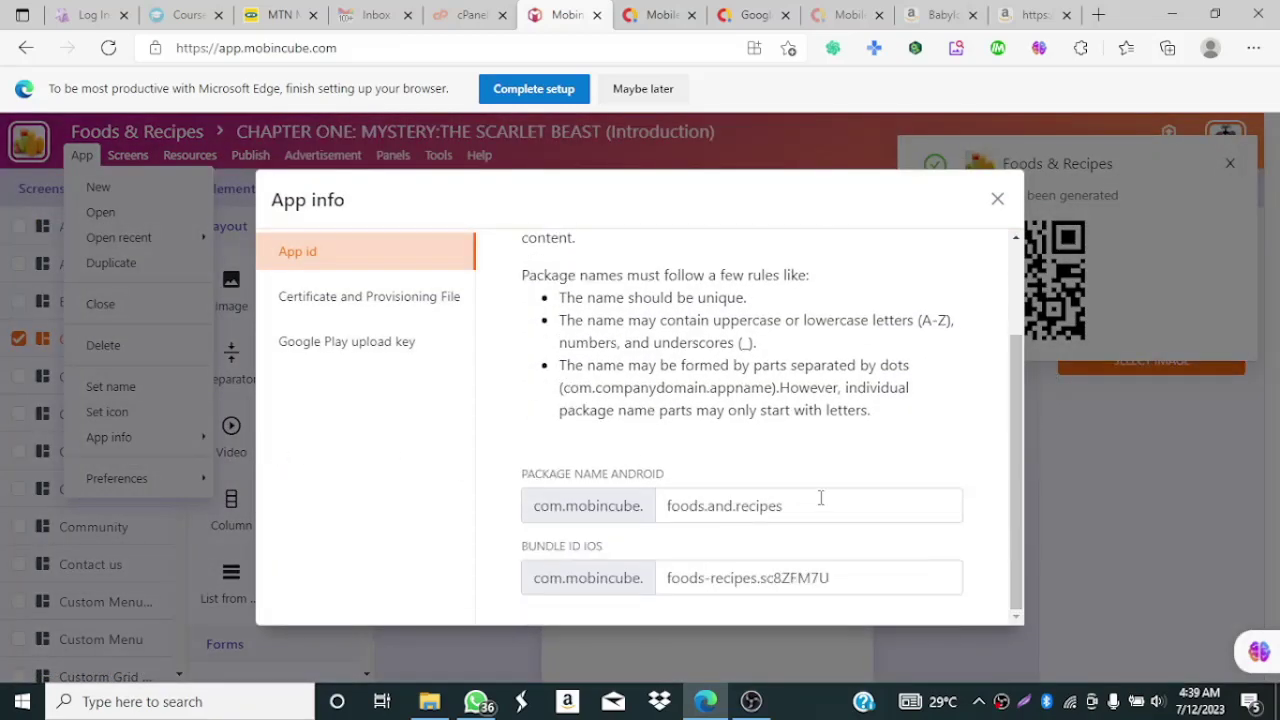
pyautogui.moveTo(820, 497); pyautogui.dragTo(660, 492)
pyautogui.hotkey('ctrl', 'c')
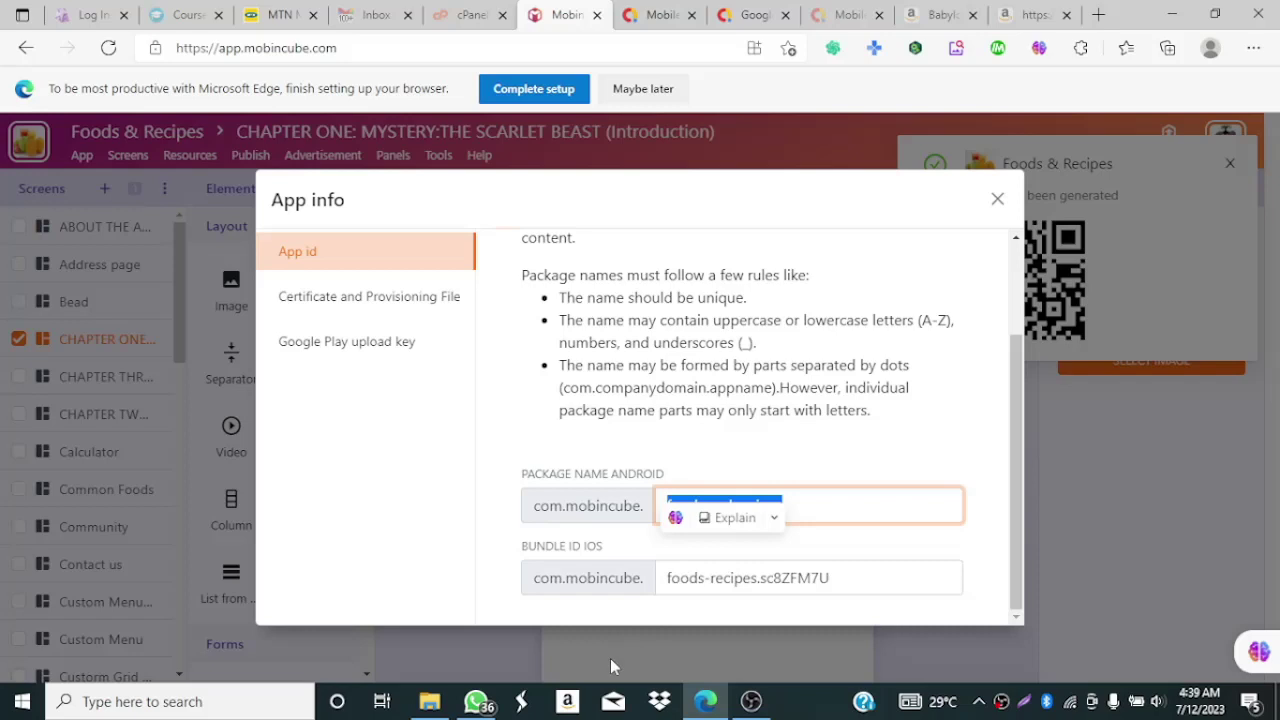
pyautogui.click(758, 18)
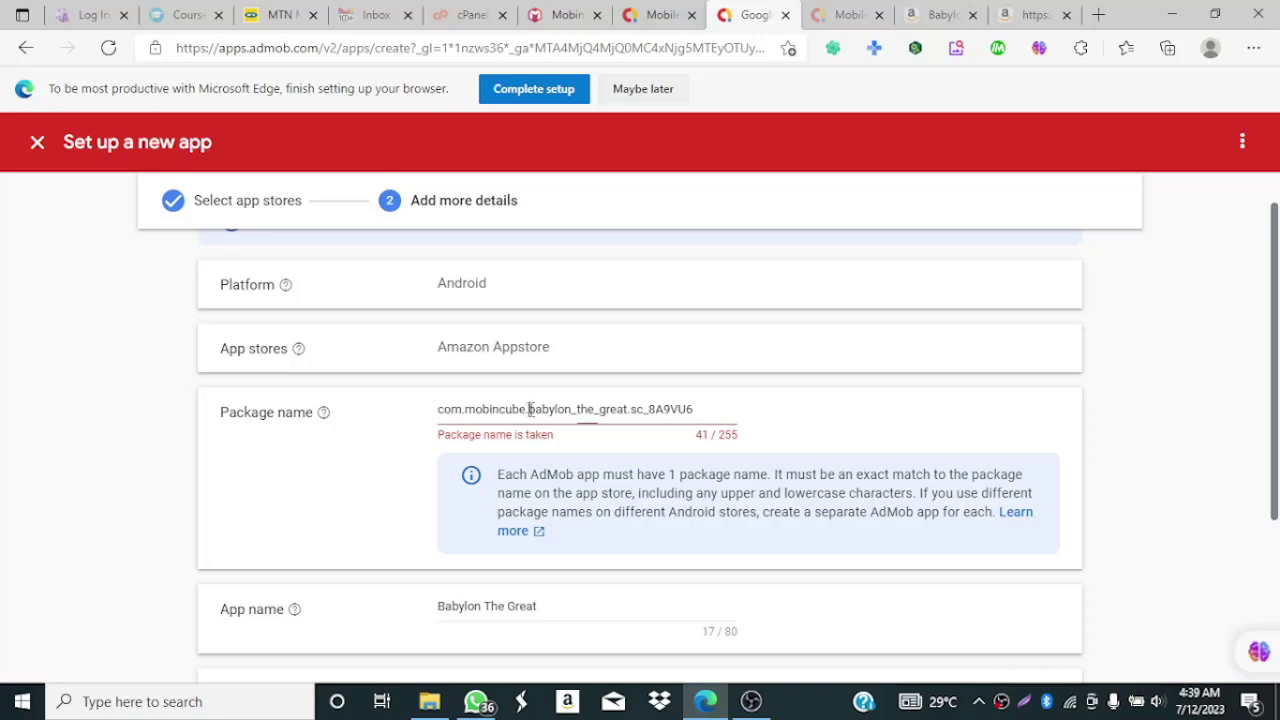
pyautogui.moveTo(529, 409); pyautogui.dragTo(846, 426)
pyautogui.hotkey('ctrl', 'v')
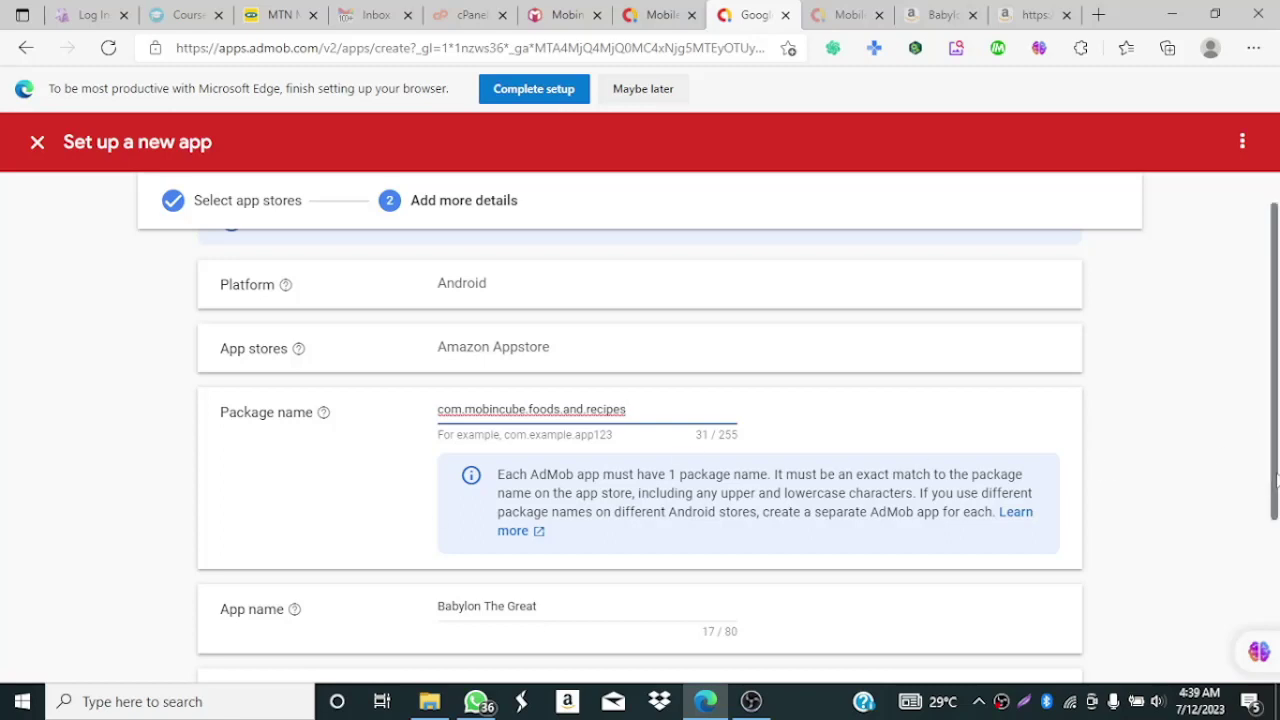
# Step: Replace the app name in the AdMob setup form with Foods and Recipes
pyautogui.scroll(-2, 1277, 500)
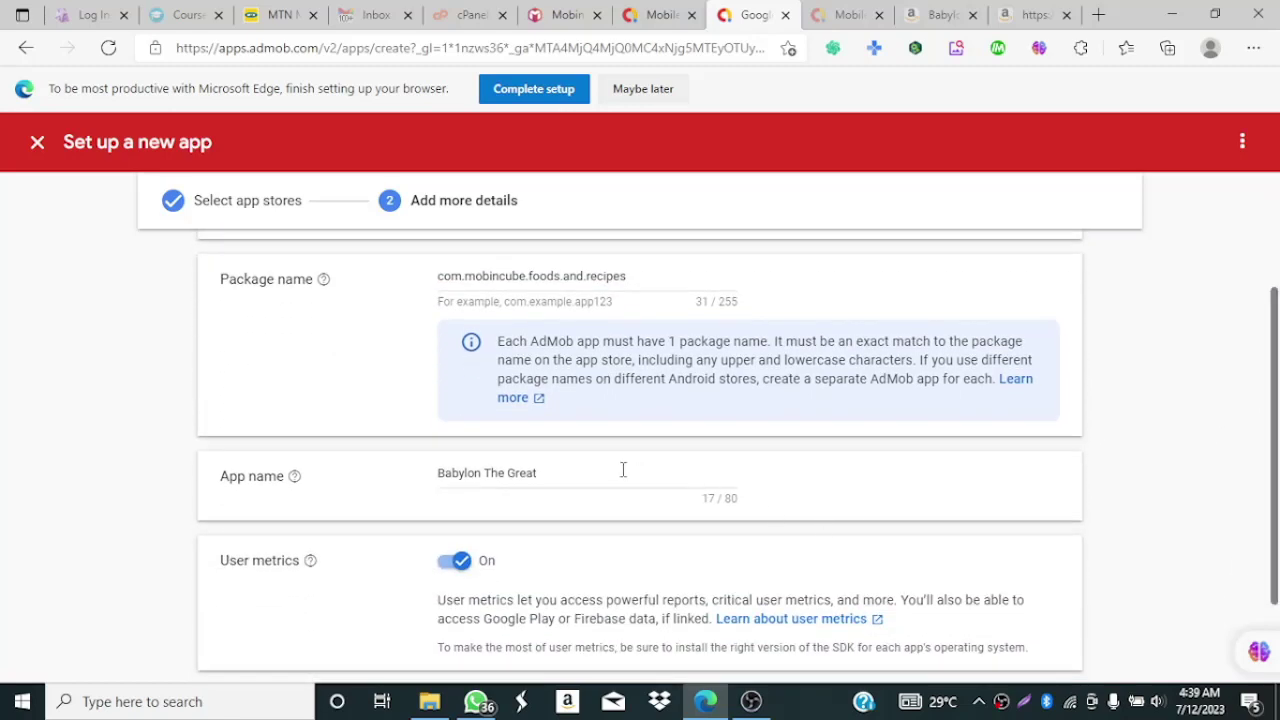
pyautogui.moveTo(546, 473); pyautogui.dragTo(403, 463)
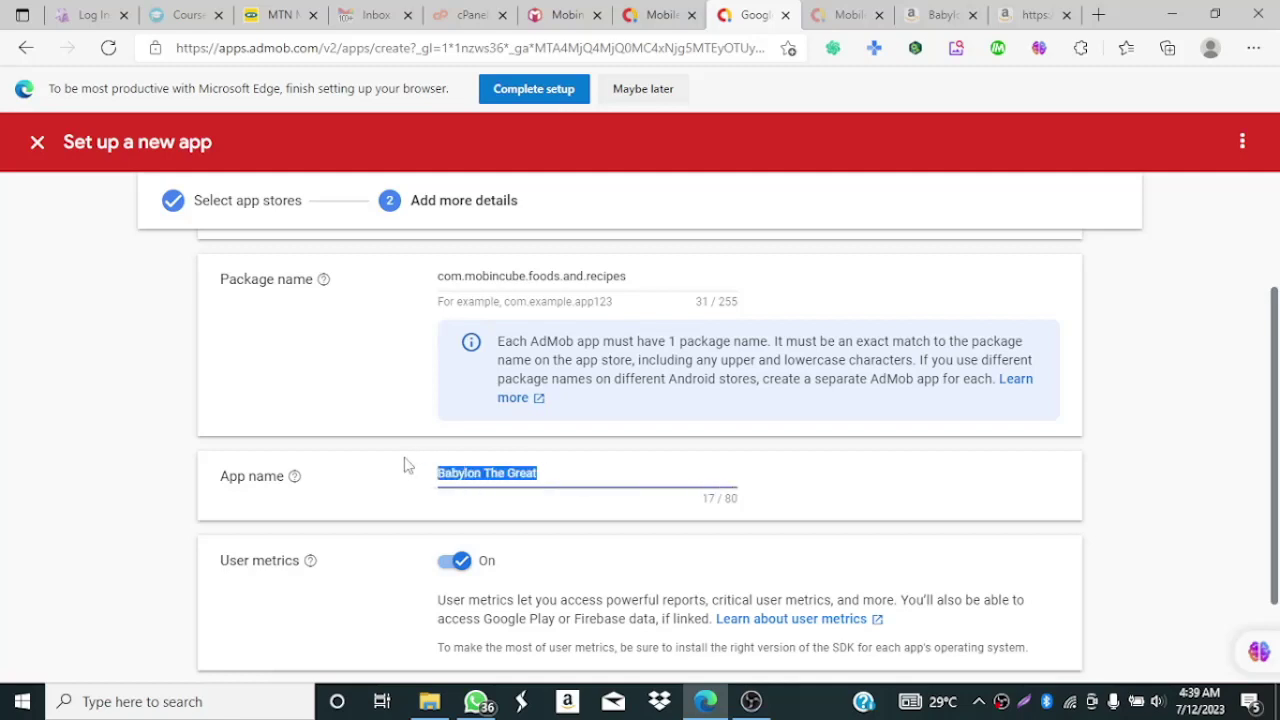
pyautogui.write('Foo')
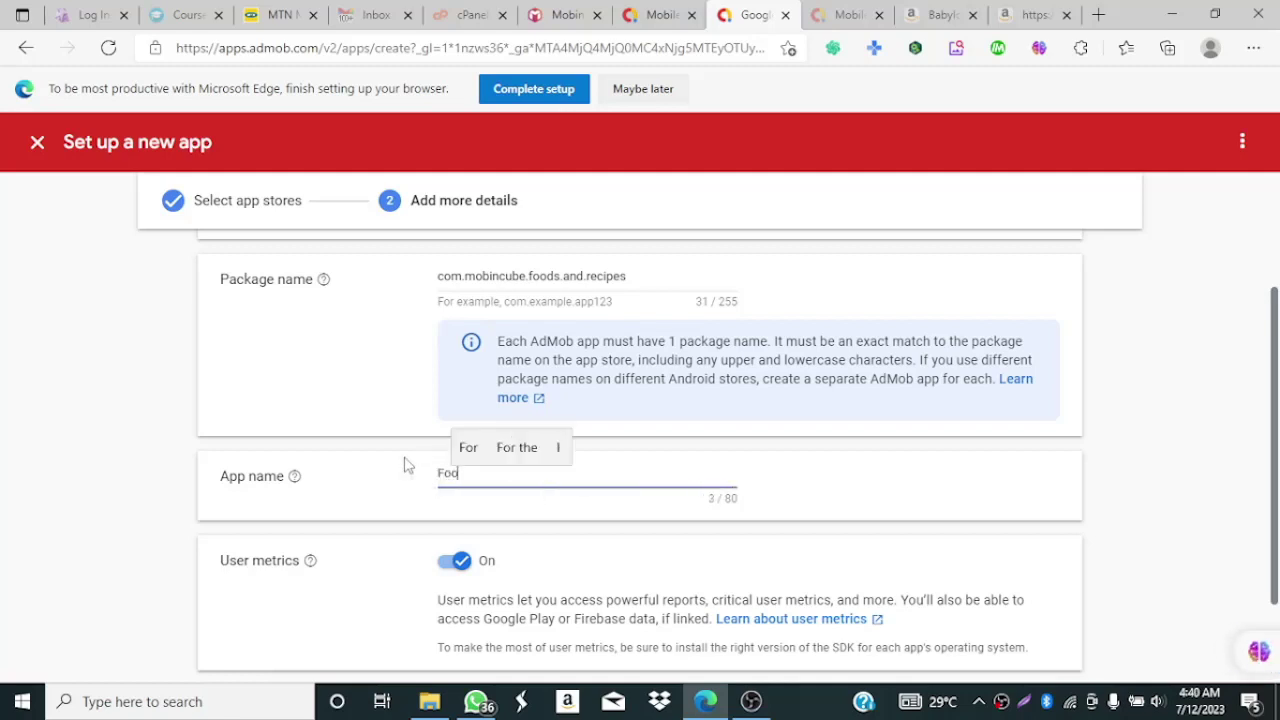
pyautogui.write('ds ')
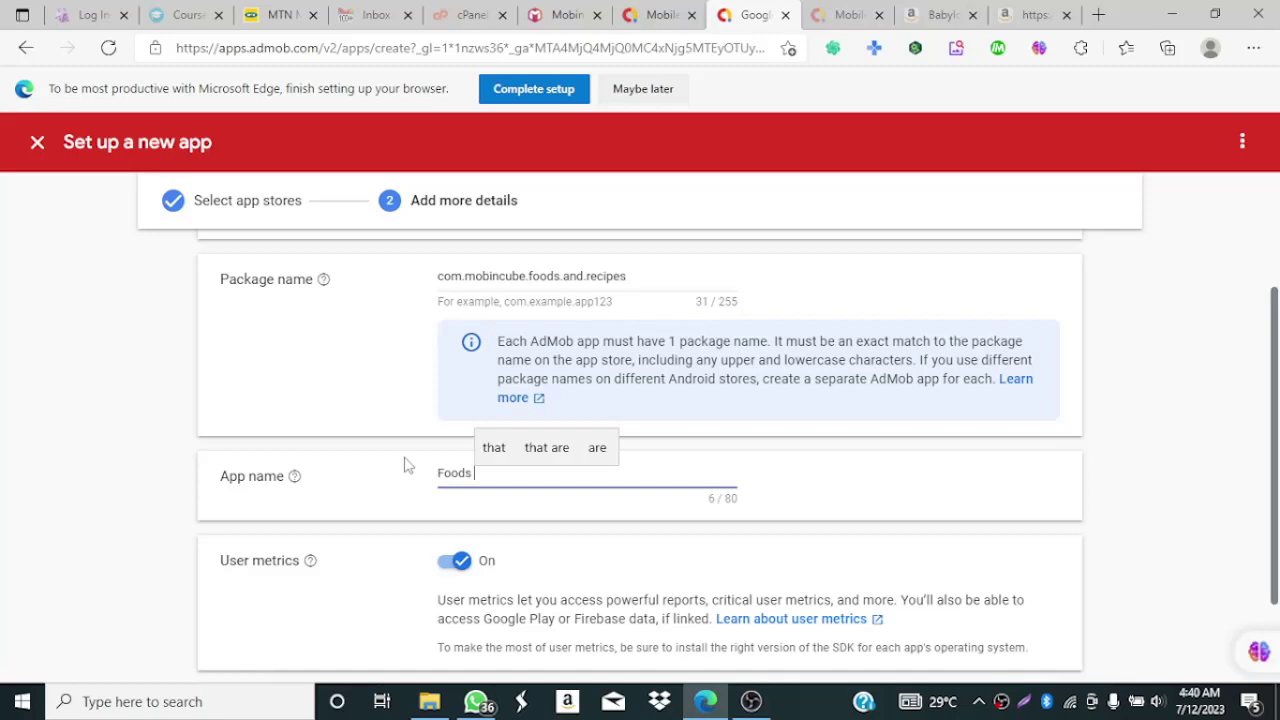
pyautogui.write('and ')
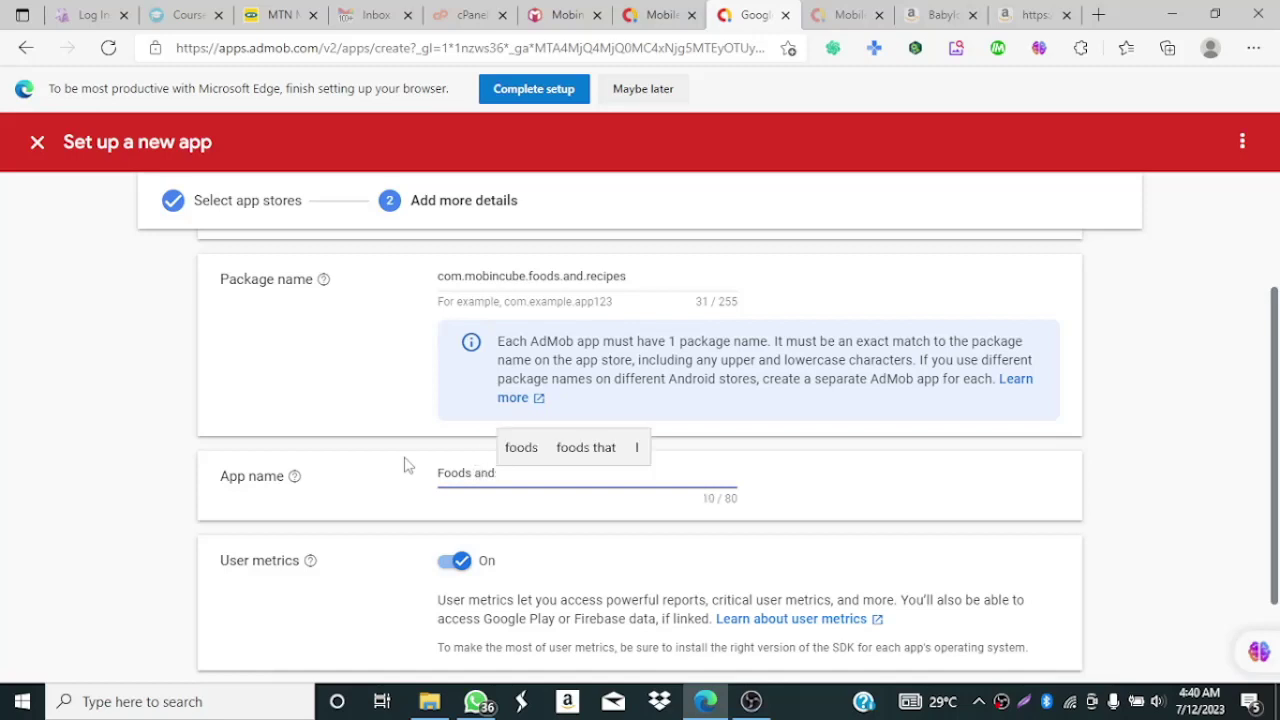
pyautogui.write('Re')
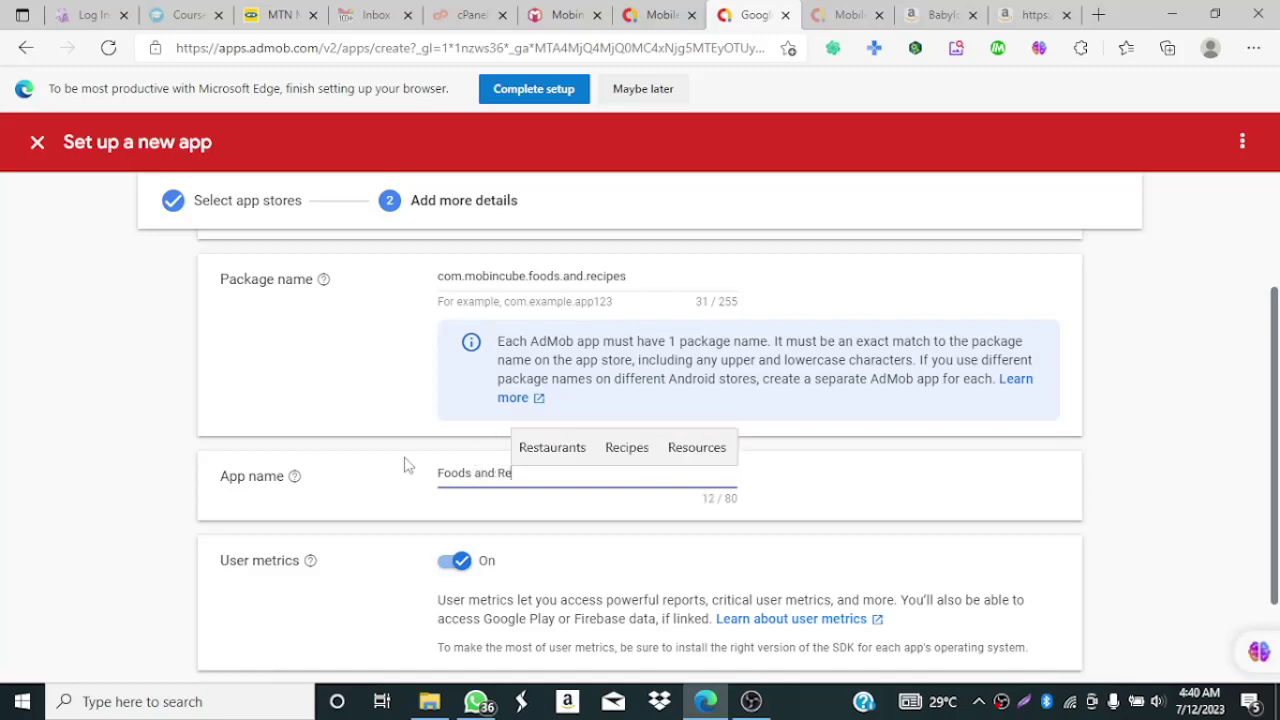
pyautogui.click(622, 453)
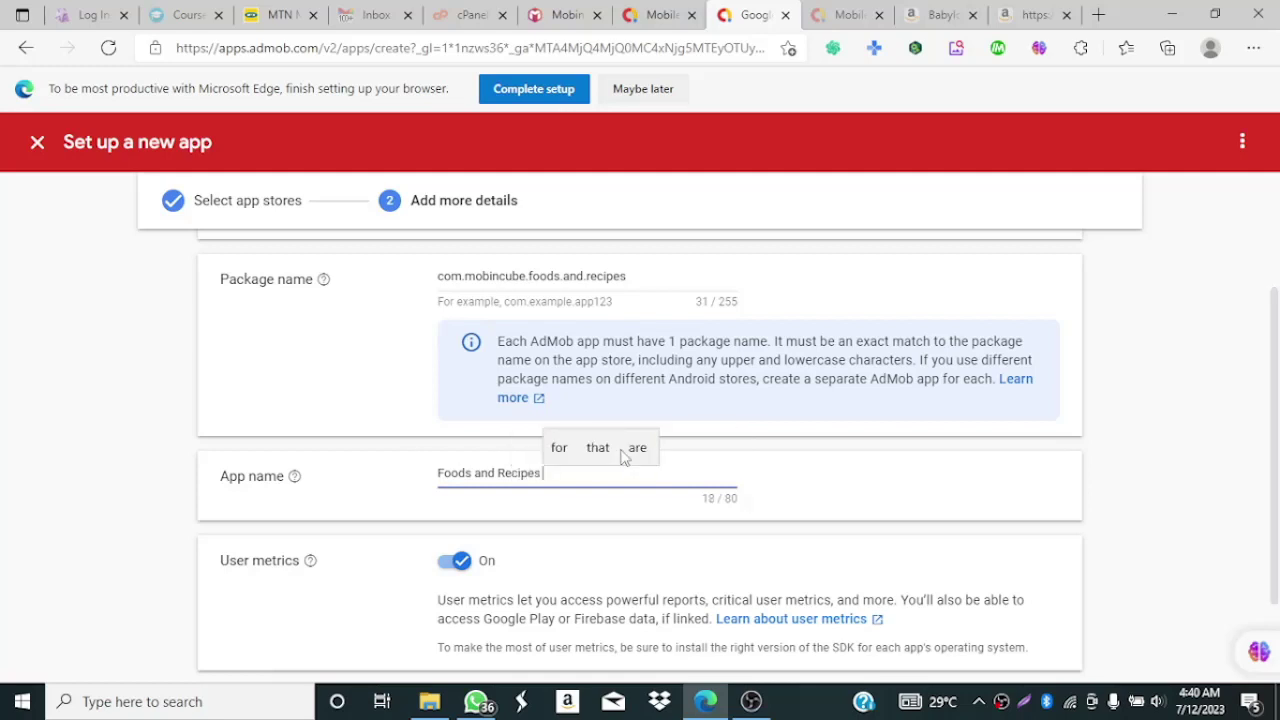
# Step: Add the Foods and Recipes app with user metrics left on and finish the app setup
pyautogui.click(1275, 390)
pyautogui.scroll(-2, 1275, 390)
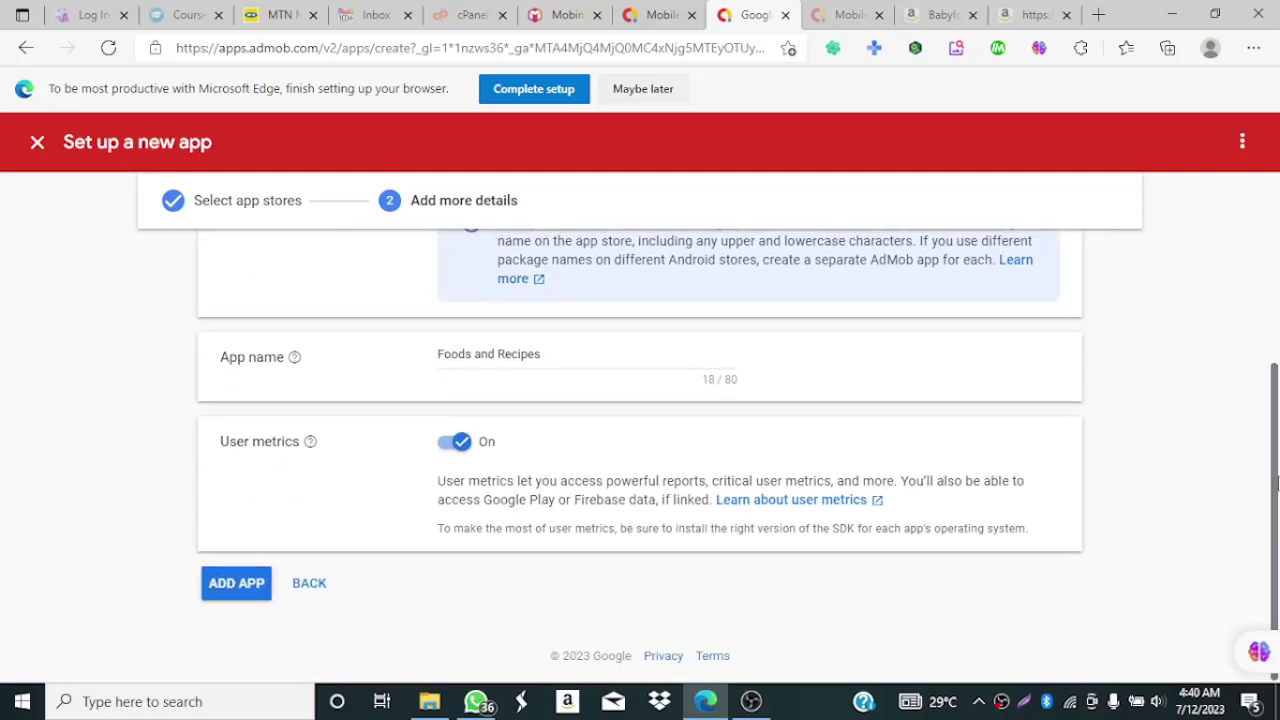
pyautogui.click(223, 589)
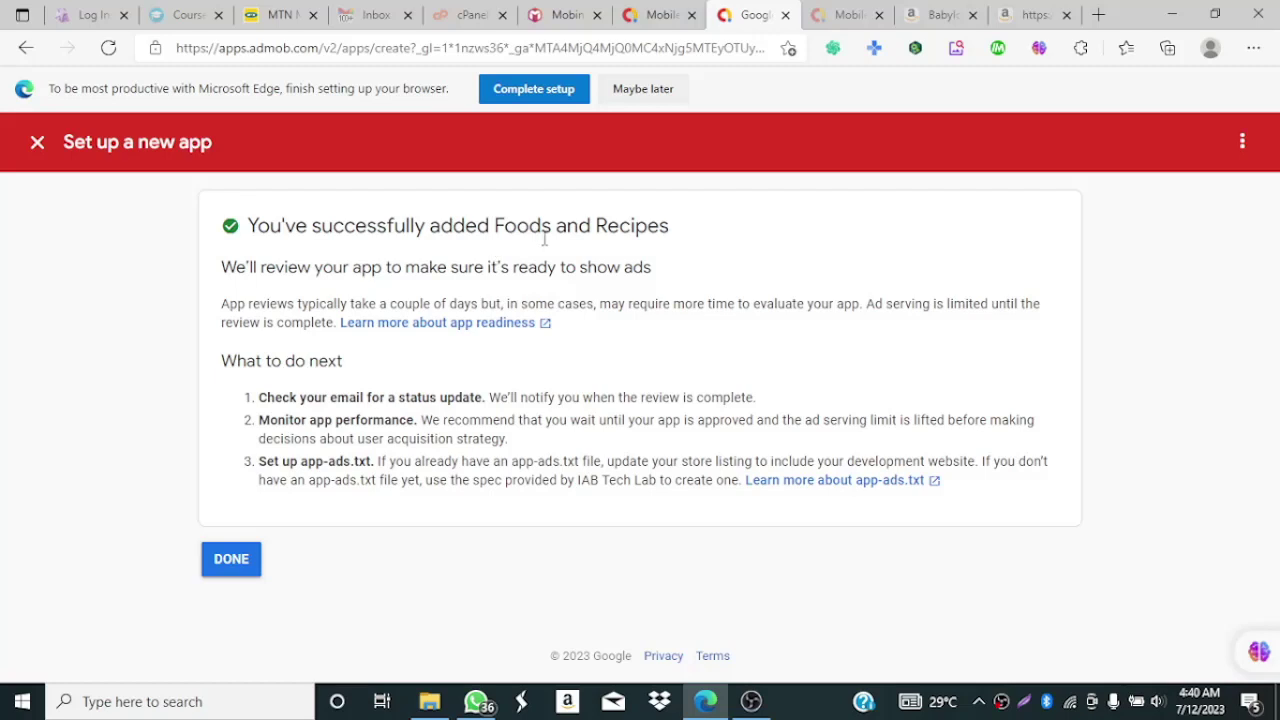
pyautogui.click(236, 560)
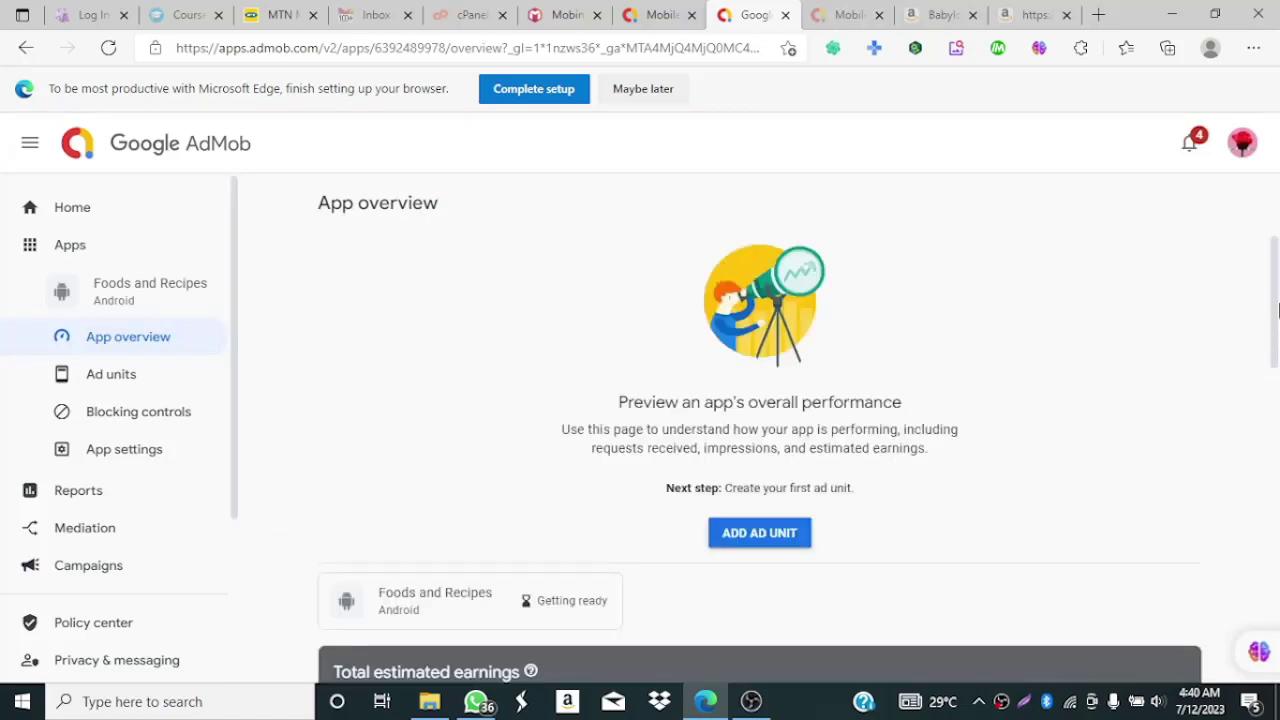
# Step: Open ad unit creation for Foods and Recipes, review the available ad formats and leave without selecting one
pyautogui.moveTo(1277, 270); pyautogui.dragTo(1275, 314)
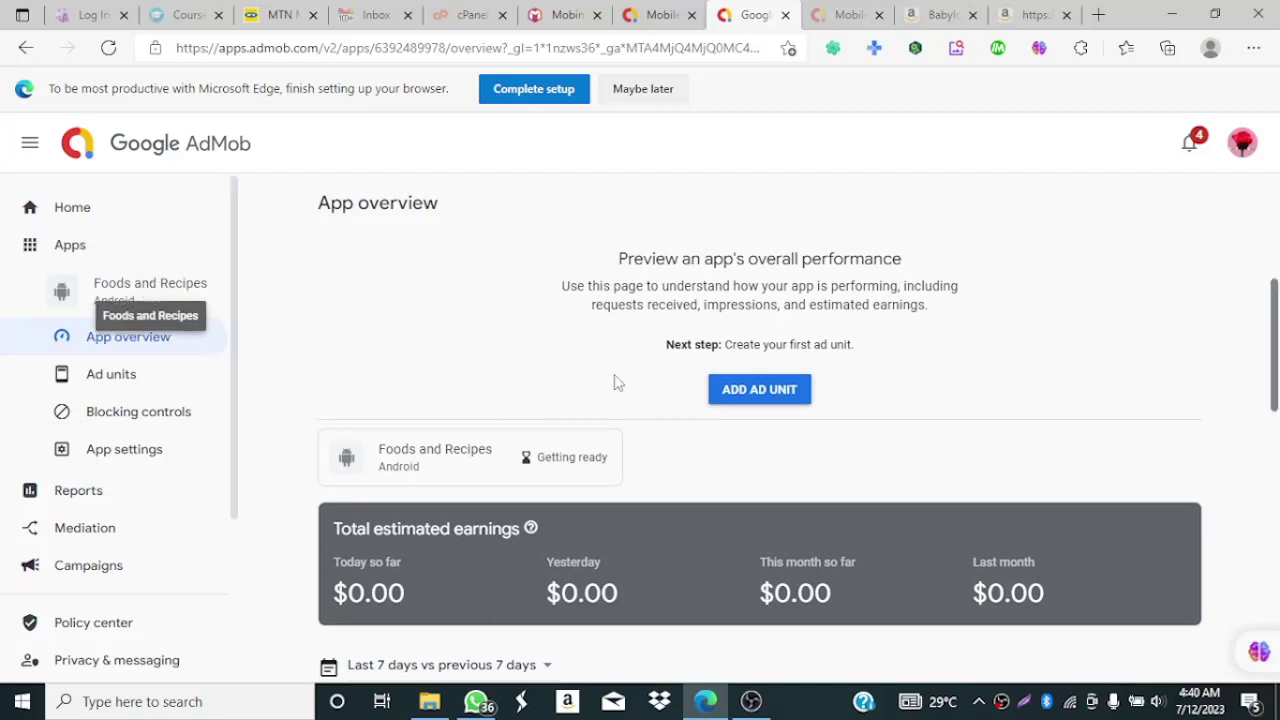
pyautogui.moveTo(1276, 383); pyautogui.dragTo(1275, 422)
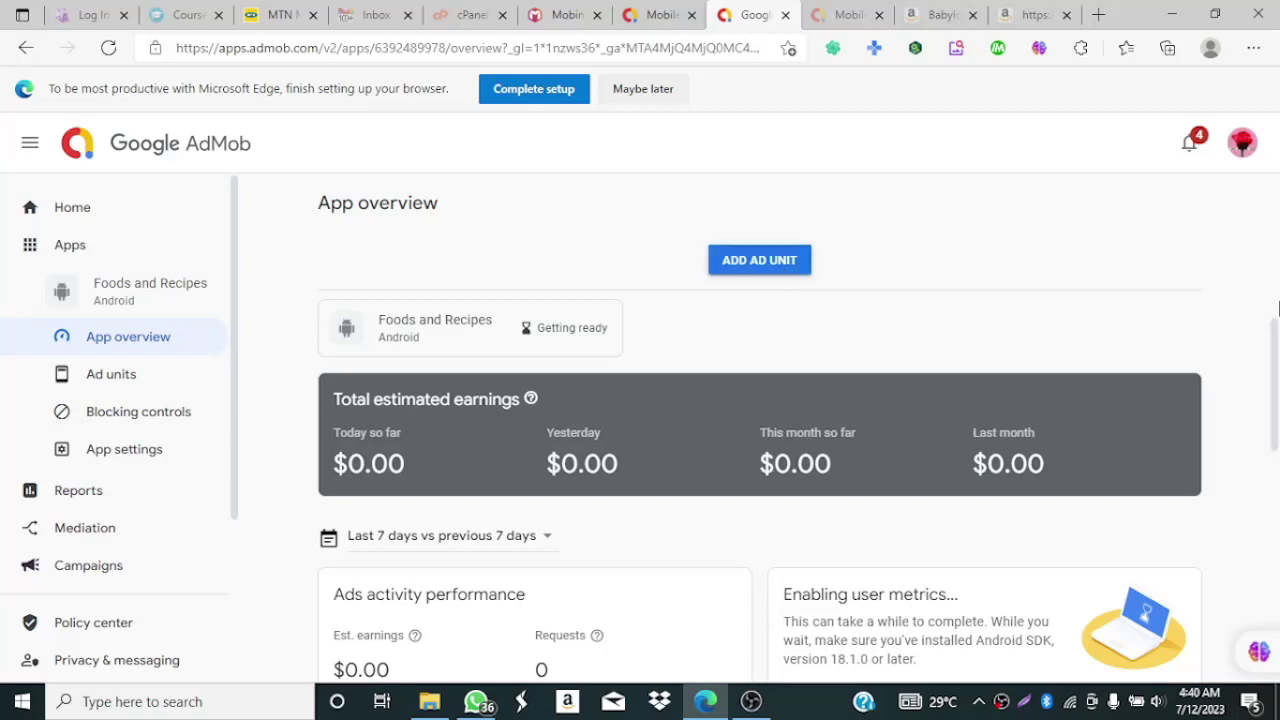
pyautogui.click(755, 272)
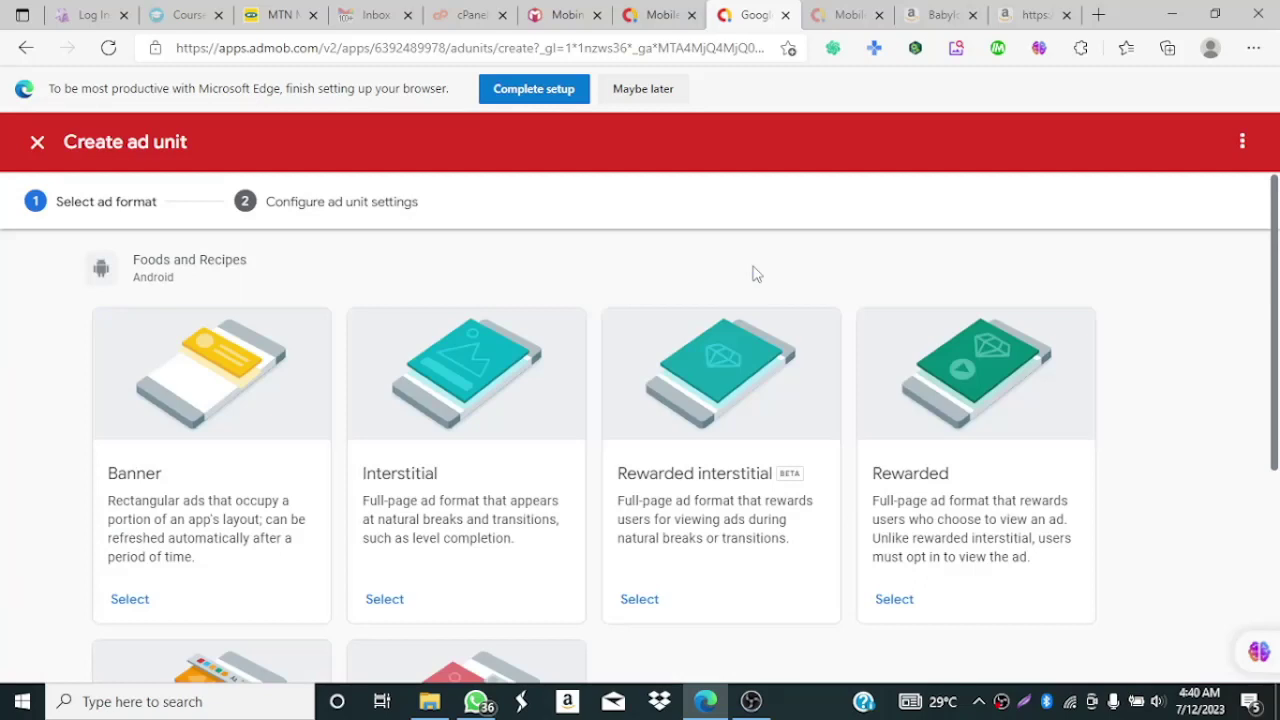
pyautogui.moveTo(1276, 316); pyautogui.dragTo(1268, 347)
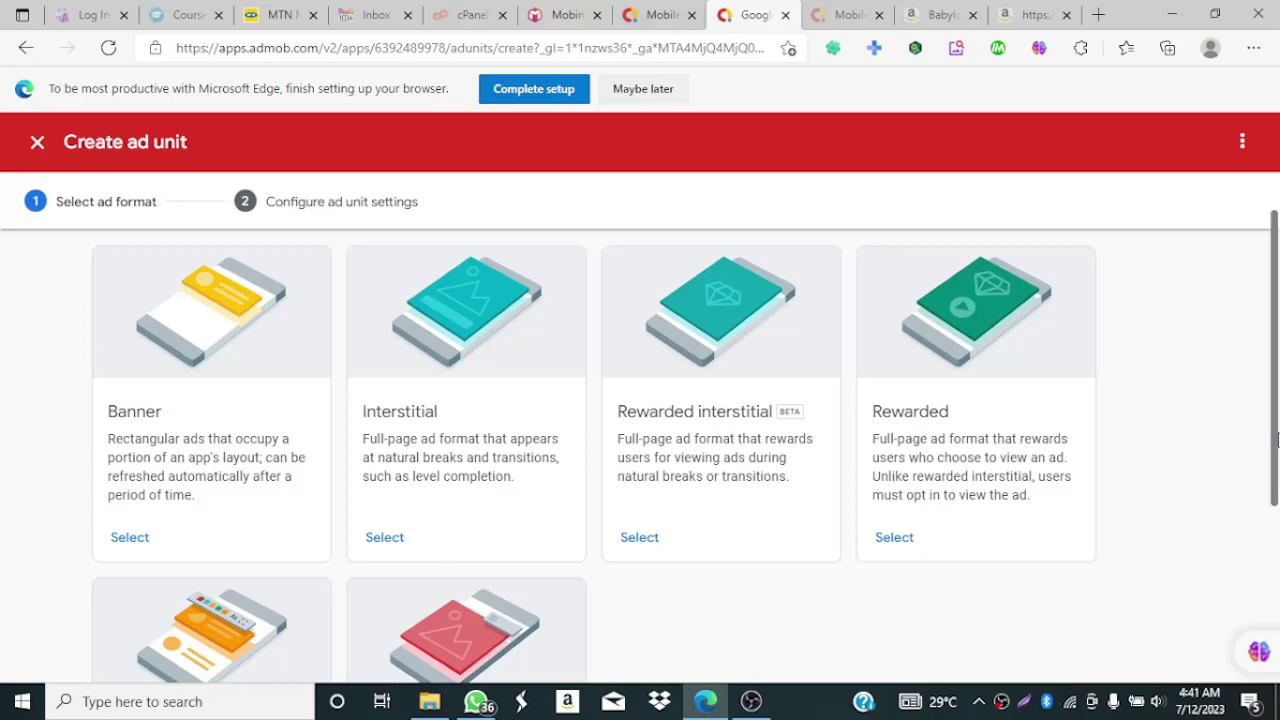
pyautogui.scroll(-2, 1276, 510)
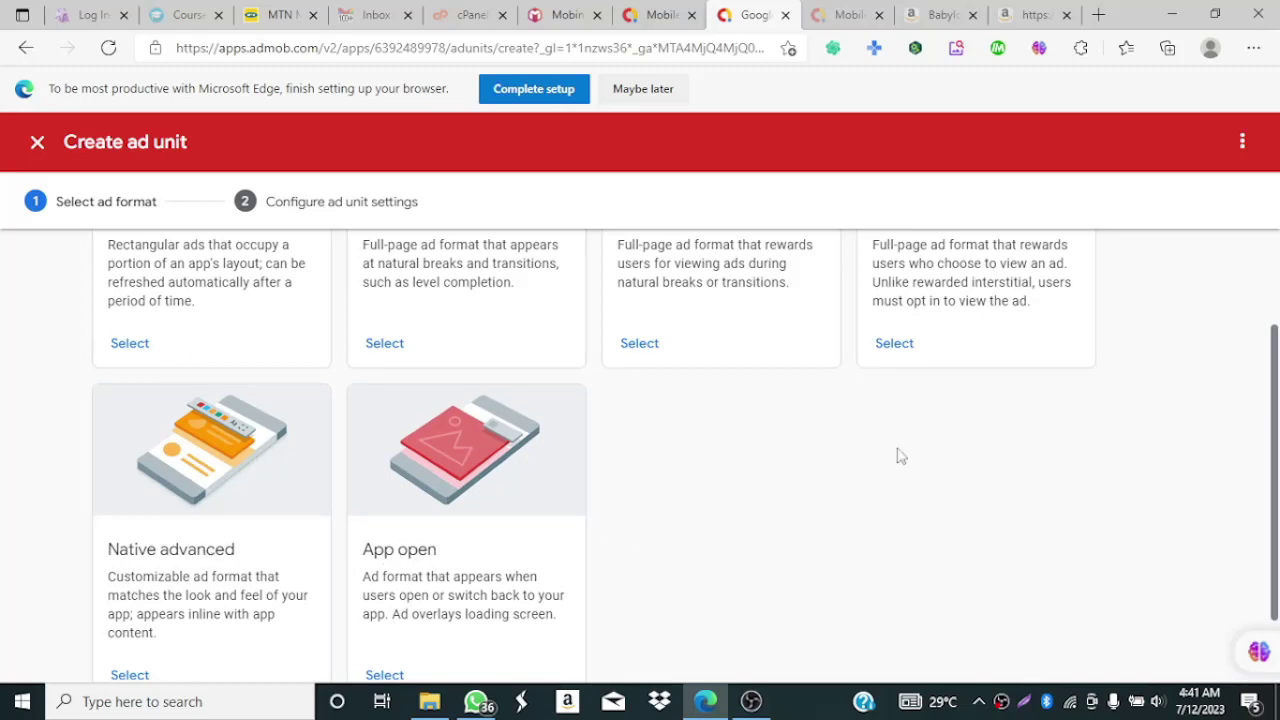
pyautogui.moveTo(1274, 388); pyautogui.dragTo(1274, 125)
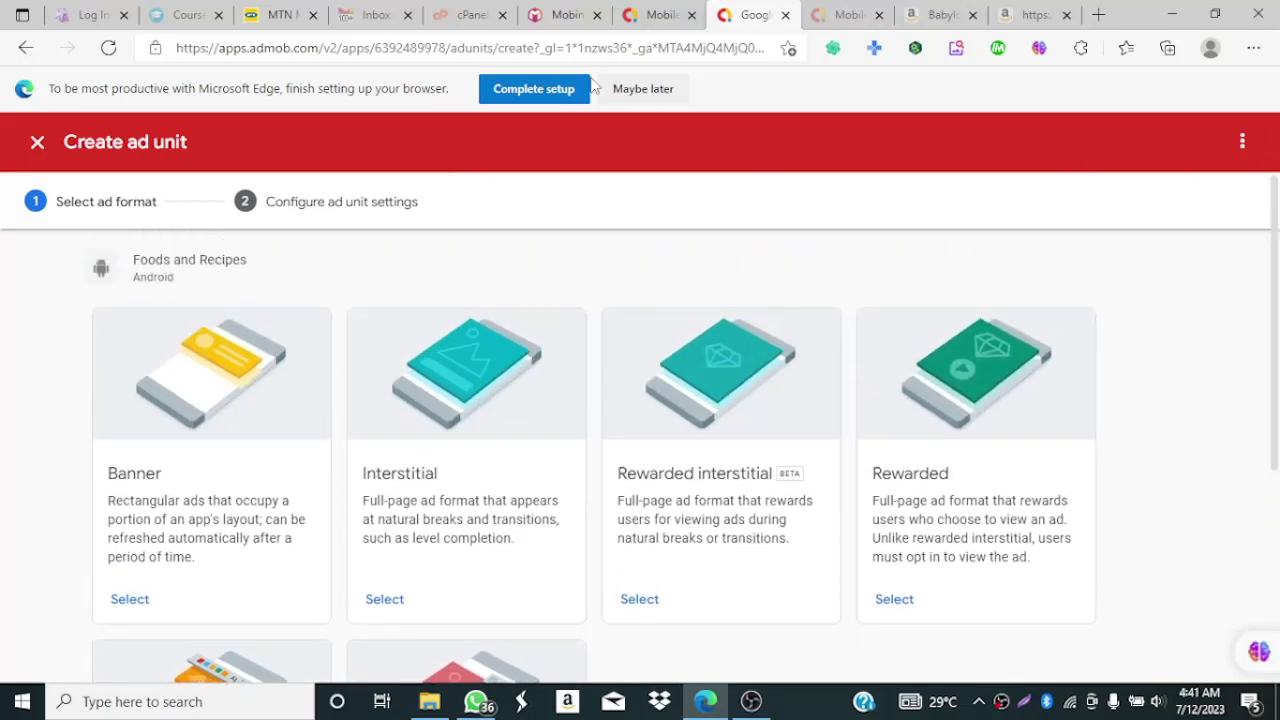
pyautogui.click(37, 142)
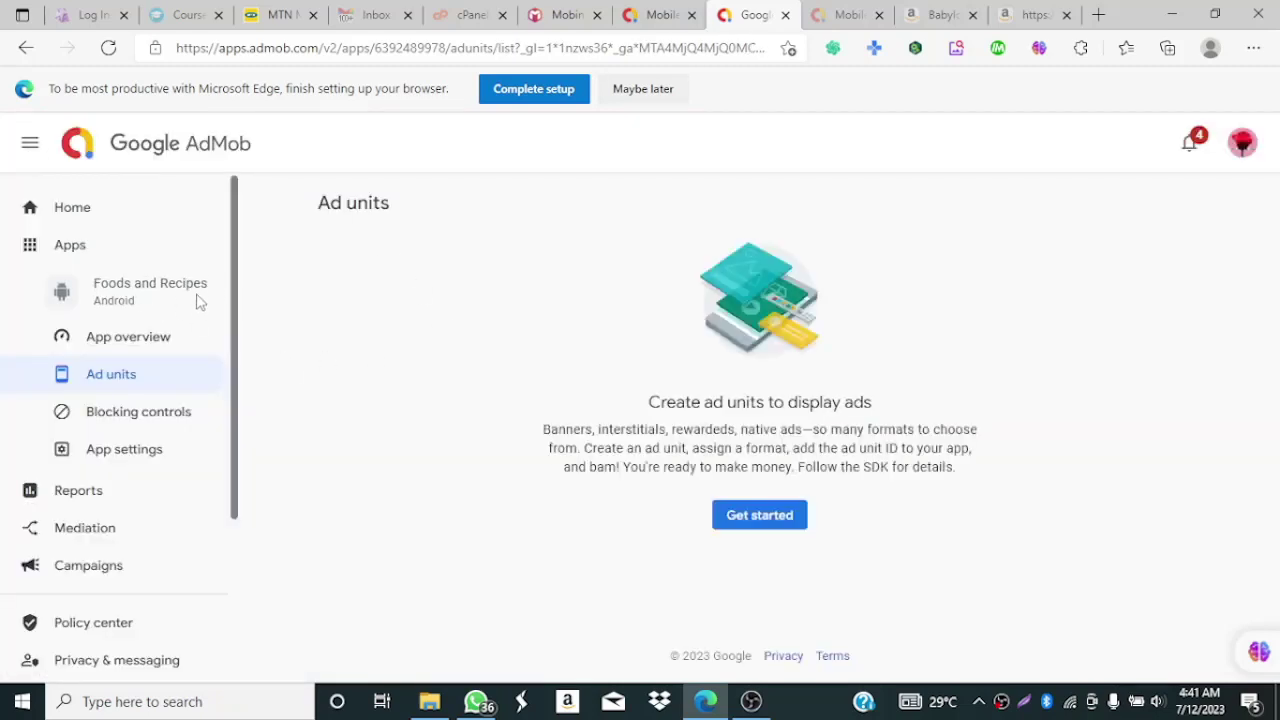
# Step: Switch from Foods and Recipes to the Babylon The Great: Mother of Abomination of the Earth app in AdMob
pyautogui.moveTo(237, 281); pyautogui.dragTo(240, 249)
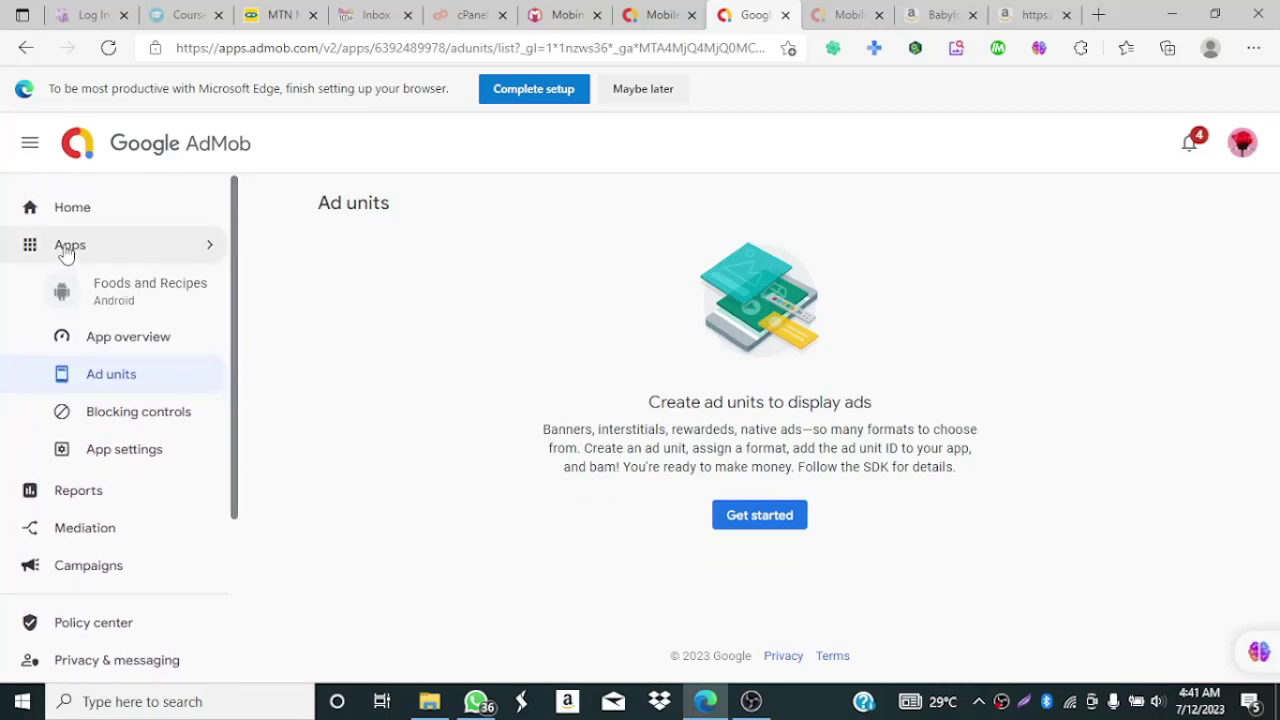
pyautogui.click(143, 251)
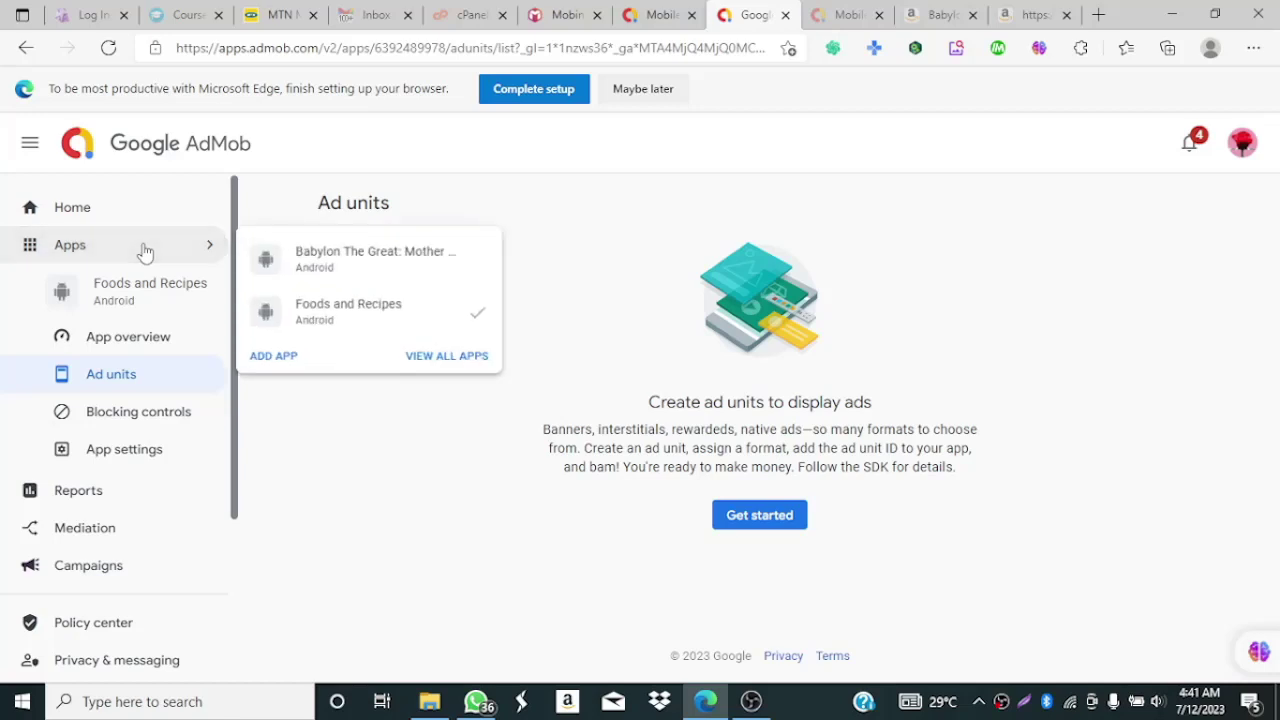
pyautogui.click(386, 265)
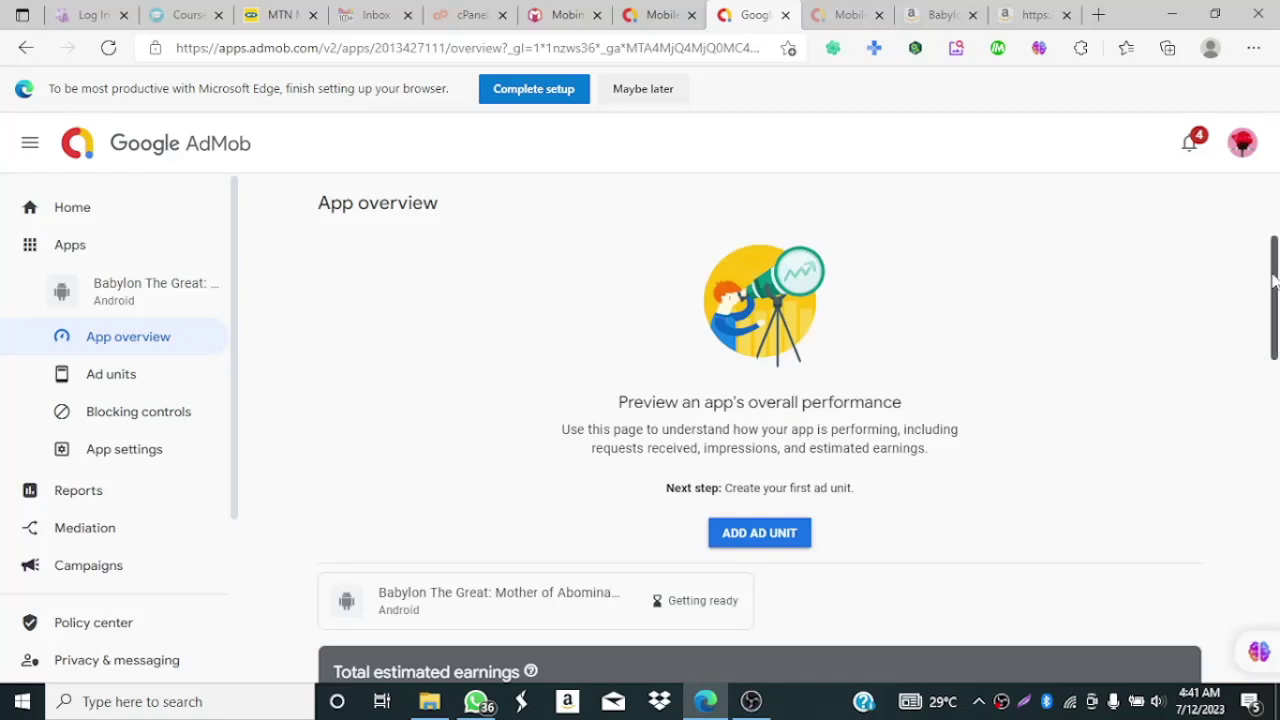
# Step: Start a new ad unit for the Babylon The Great app and choose the Banner format
pyautogui.moveTo(1274, 280); pyautogui.dragTo(1274, 330)
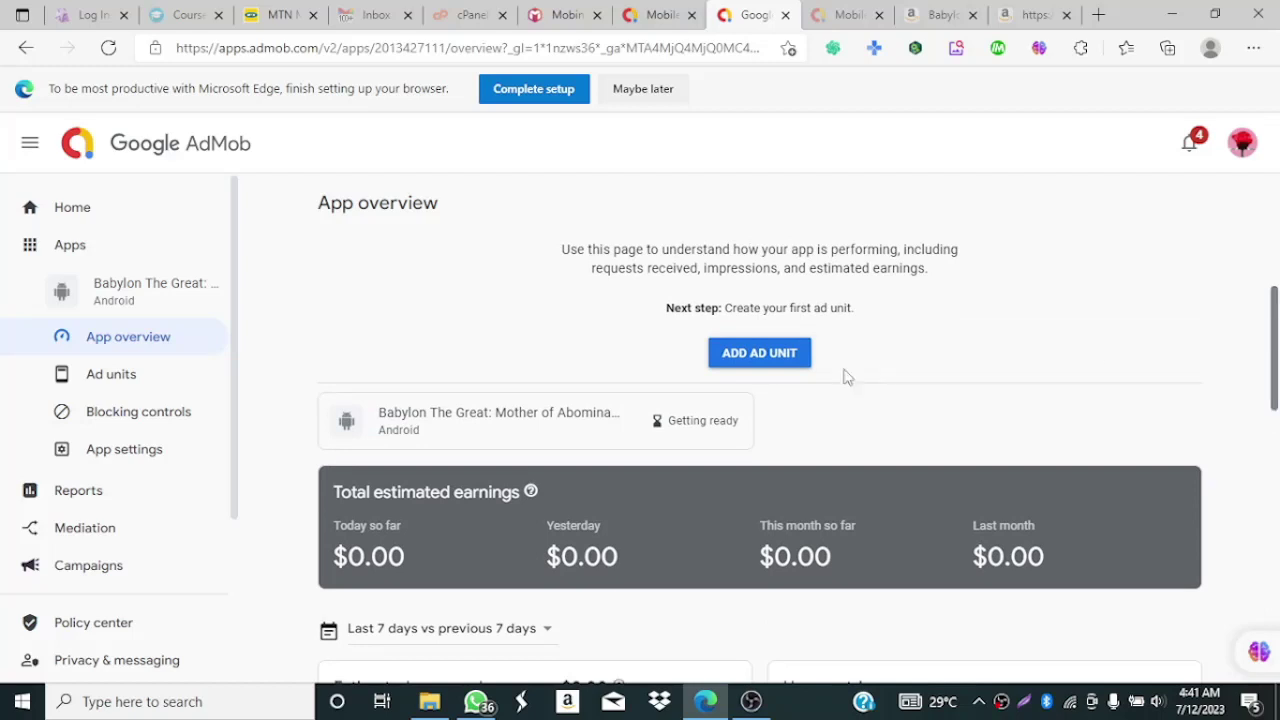
pyautogui.click(760, 358)
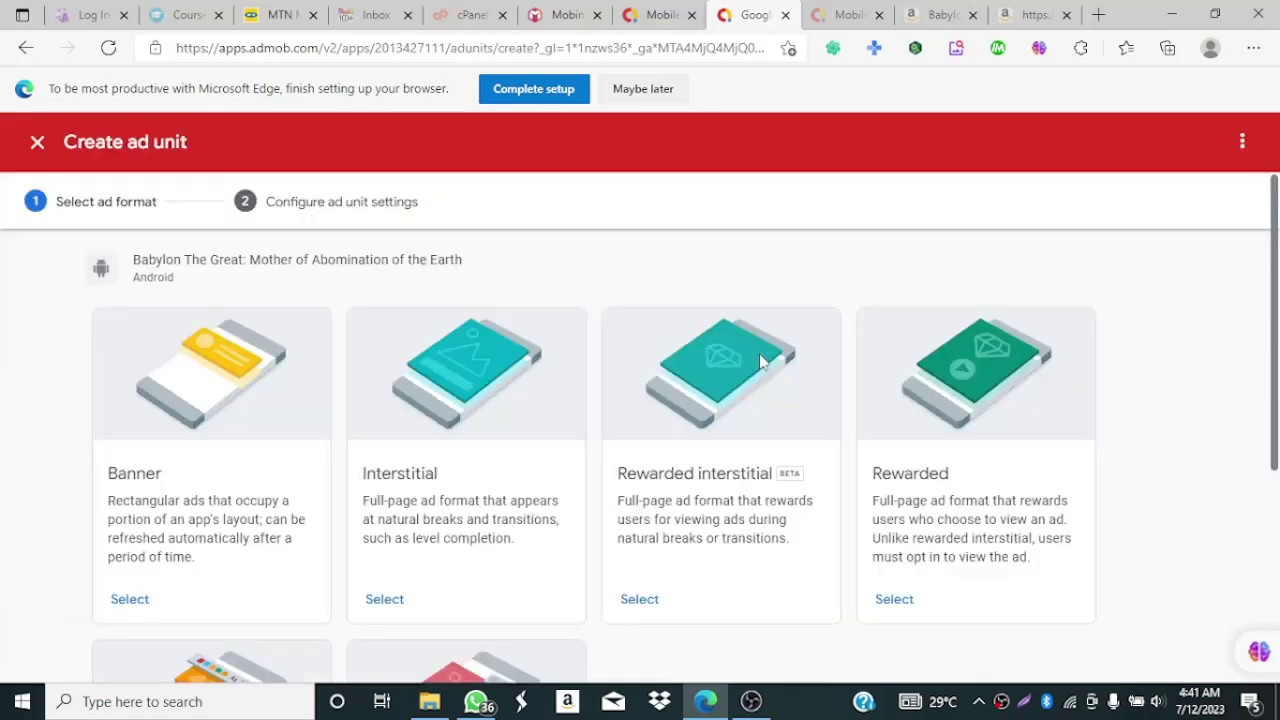
pyautogui.moveTo(1276, 279)
pyautogui.mouseDown()
pyautogui.moveTo(1276, 404)
pyautogui.moveTo(1276, 303)
pyautogui.mouseUp()
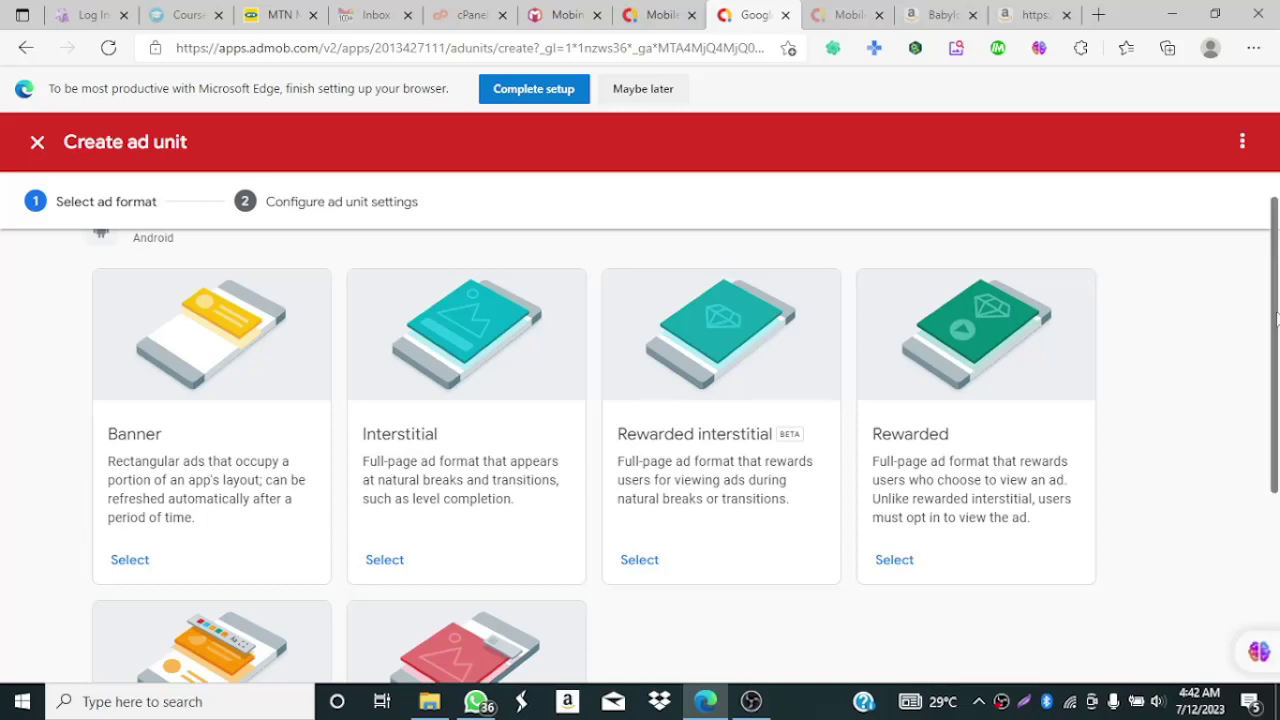
pyautogui.moveTo(1278, 318)
pyautogui.mouseDown()
pyautogui.moveTo(1277, 400)
pyautogui.moveTo(1277, 298)
pyautogui.mouseUp()
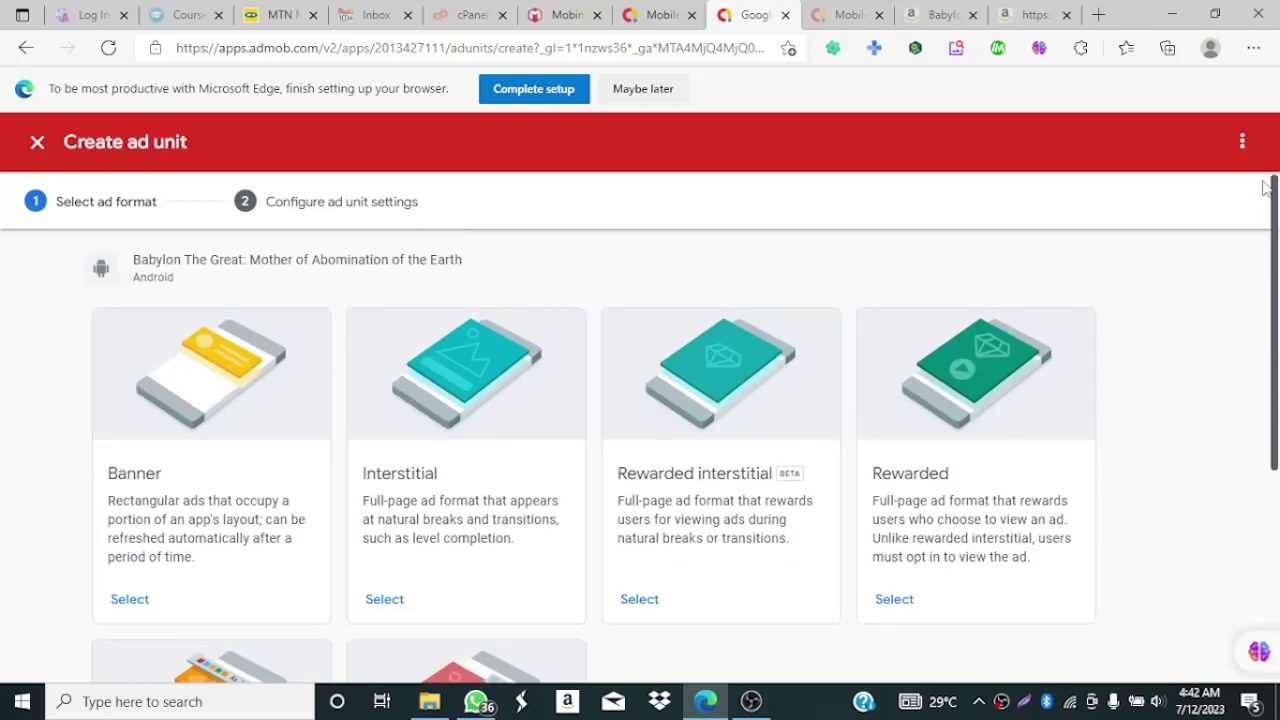
pyautogui.click(130, 600)
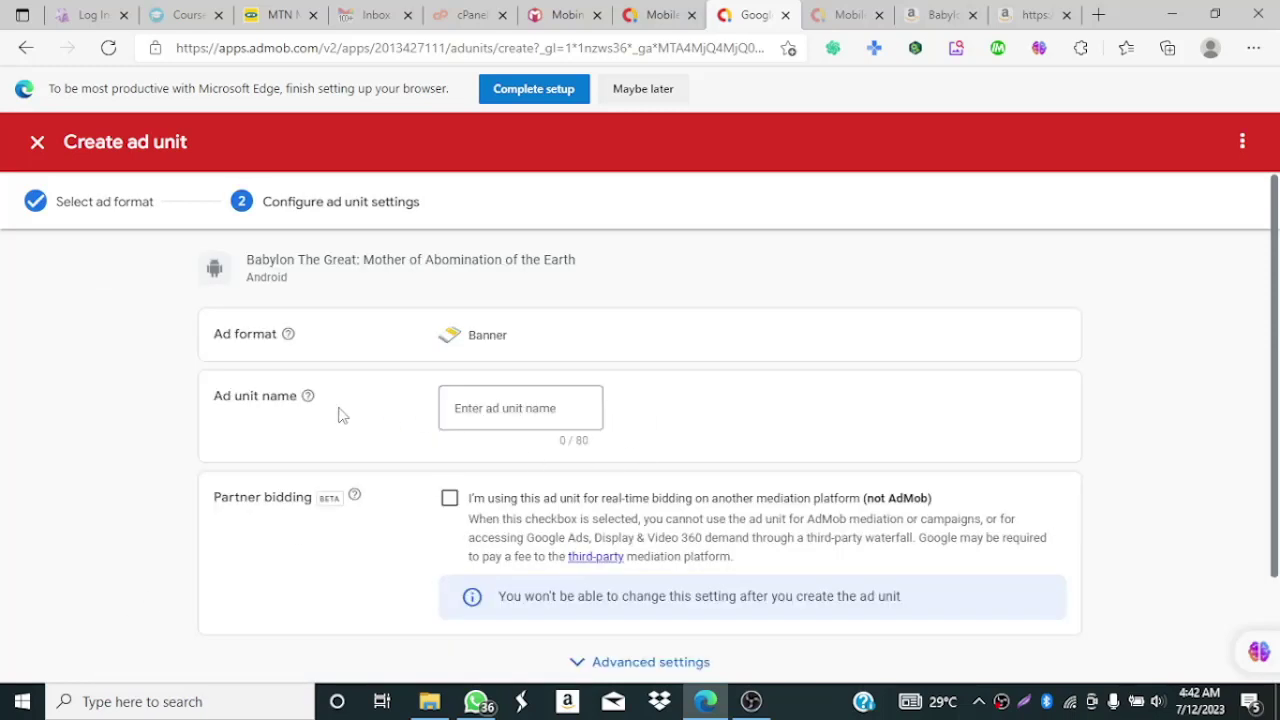
# Step: Name the banner ad unit "Babylon the great fisrt banner"
pyautogui.click(518, 408)
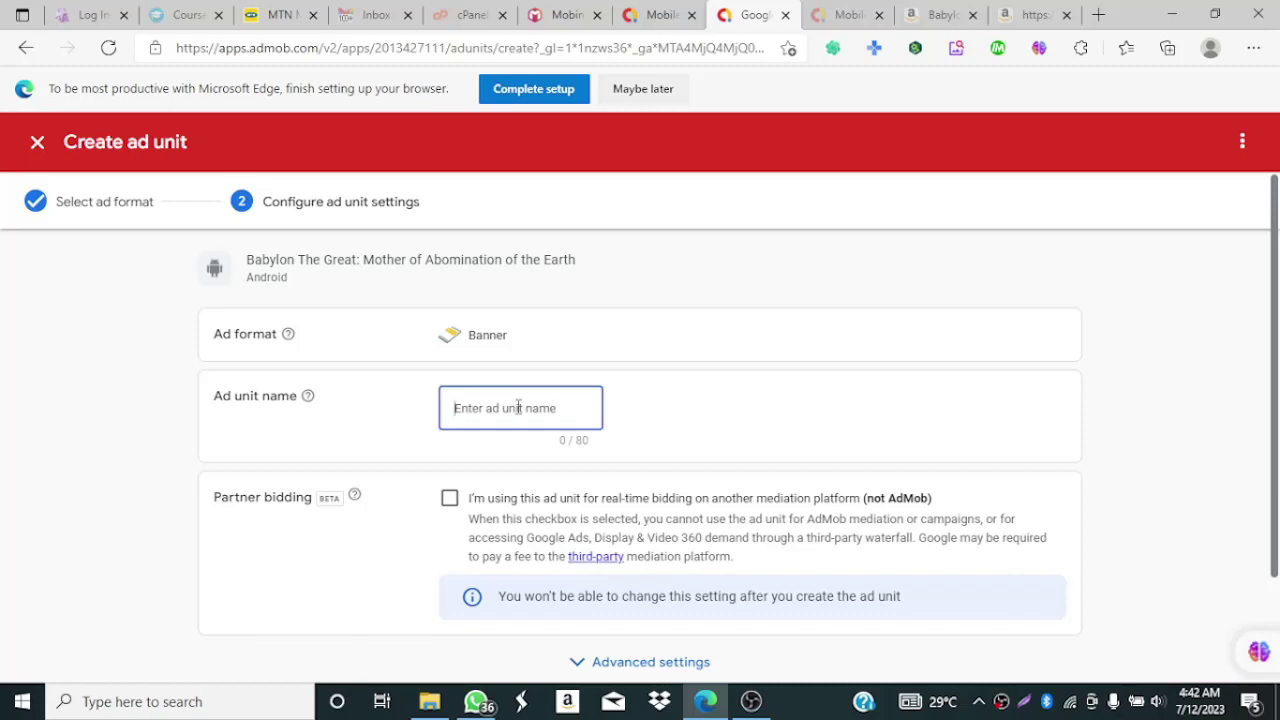
pyautogui.write('Baby')
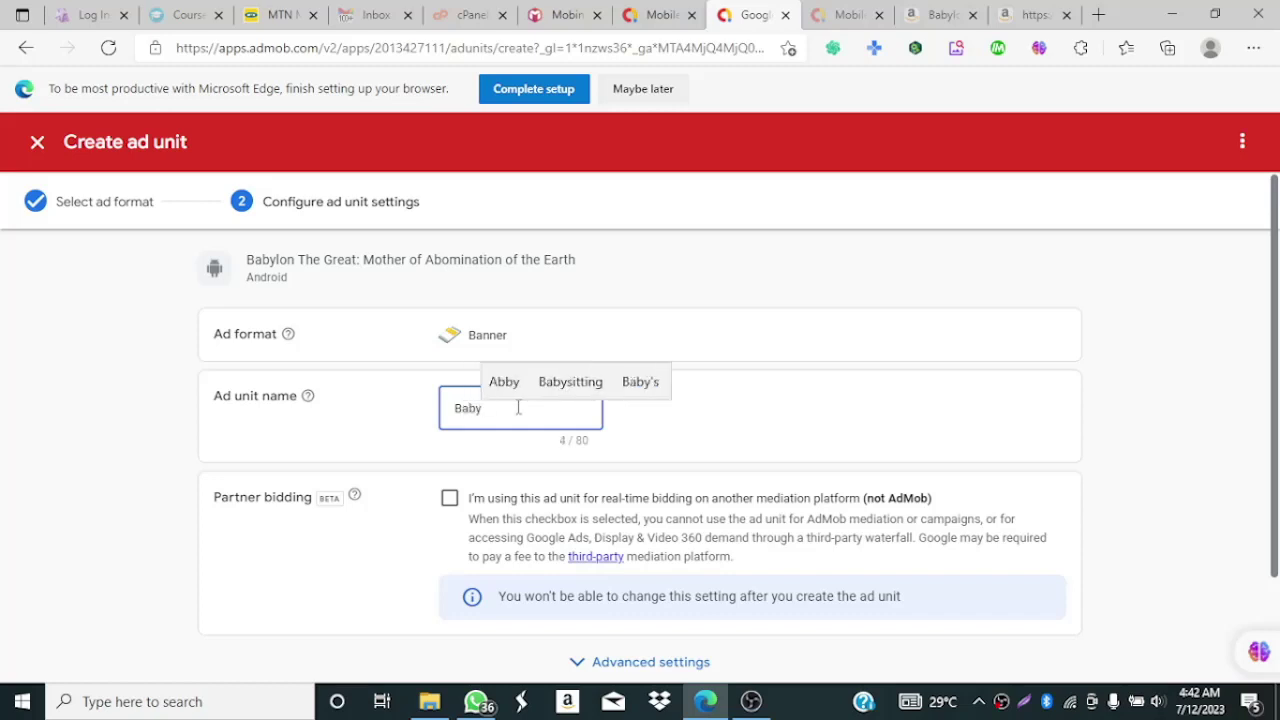
pyautogui.write('lo')
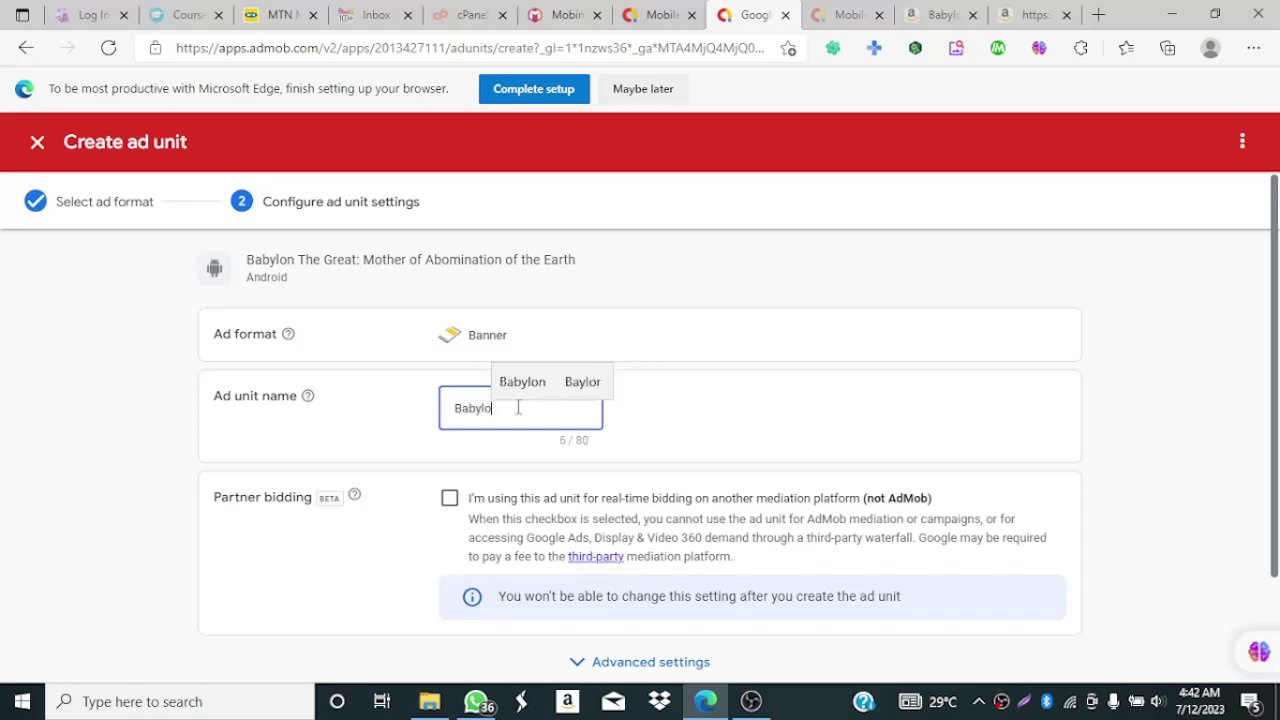
pyautogui.write('n gthe great')
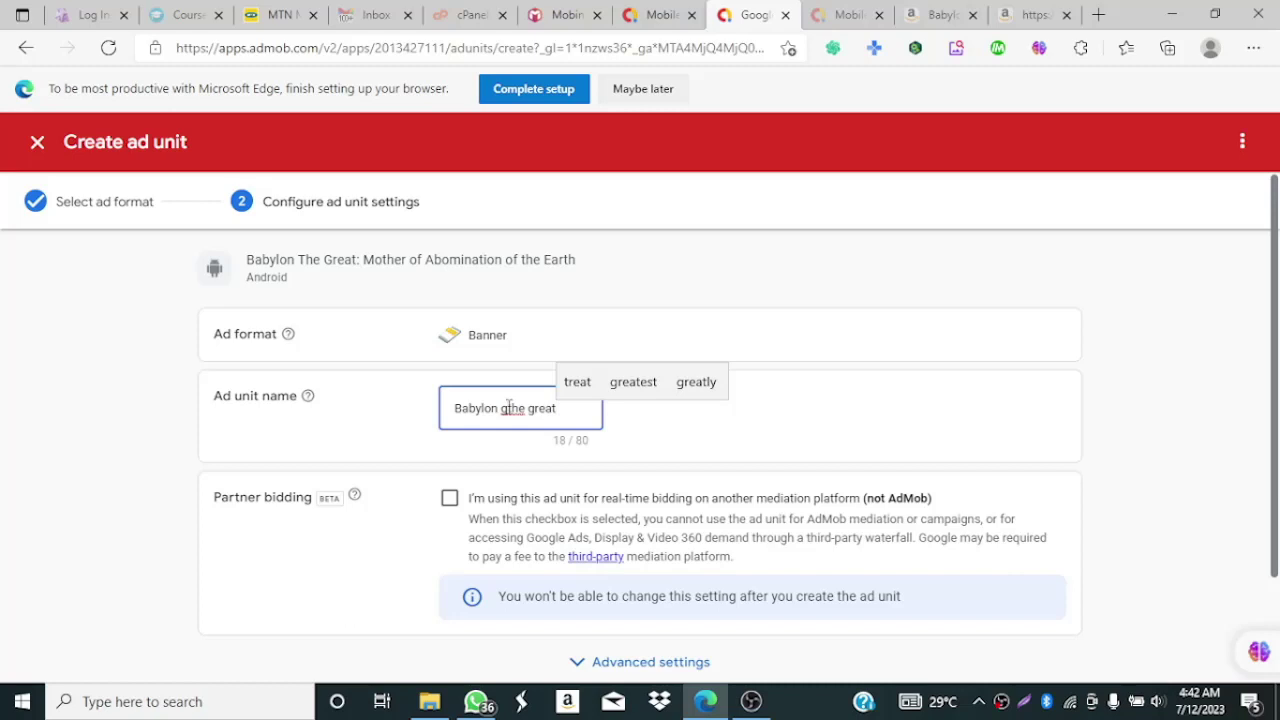
pyautogui.click(506, 408)
pyautogui.press('BackSpace')
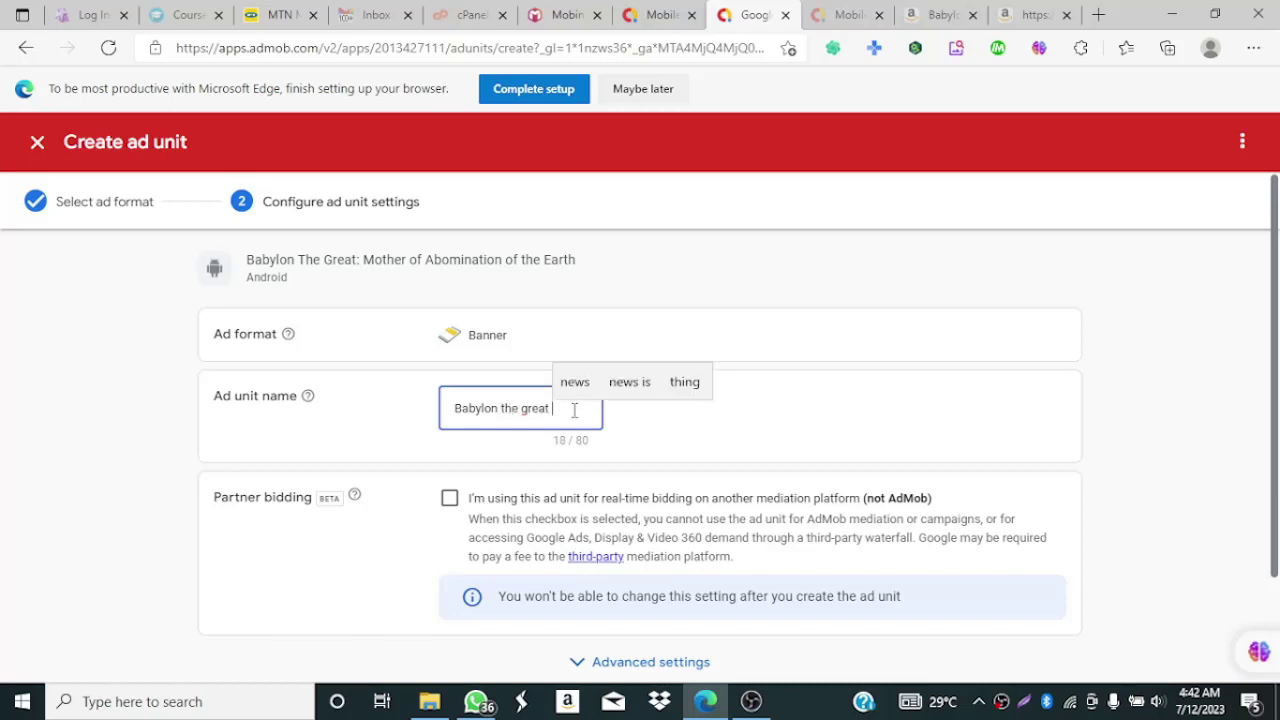
pyautogui.write('fisrt')
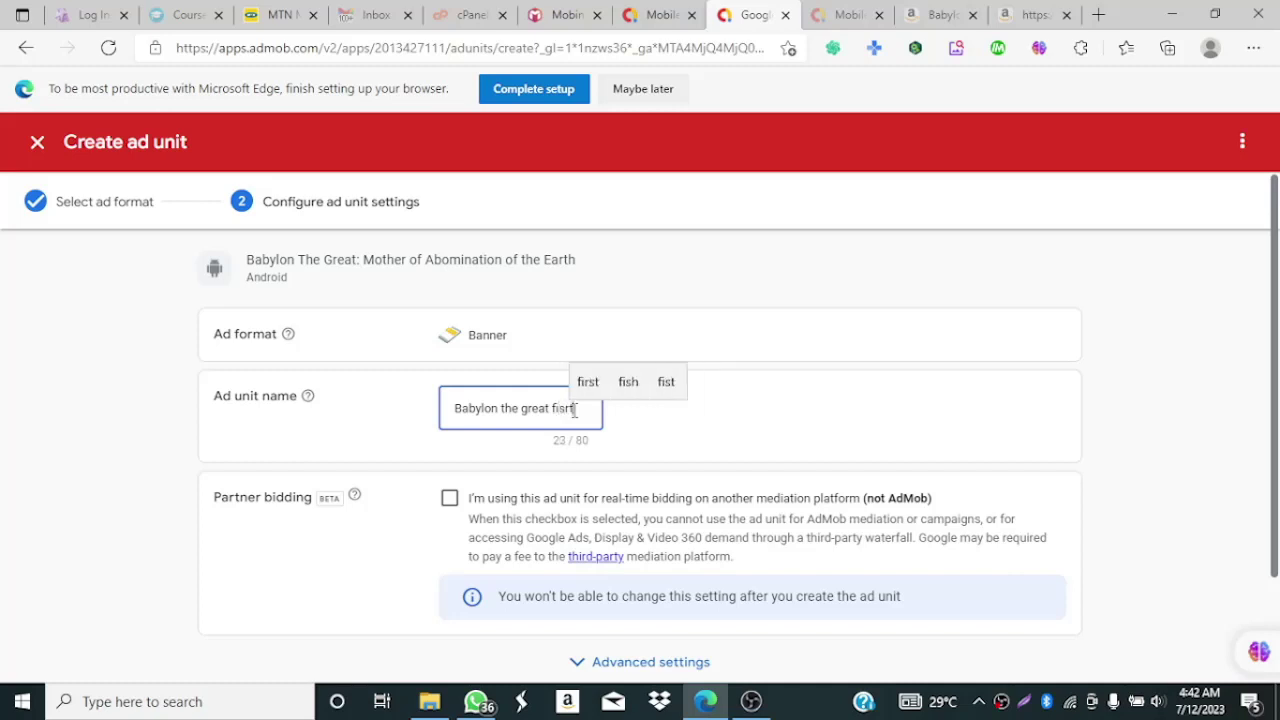
pyautogui.write(' banner')
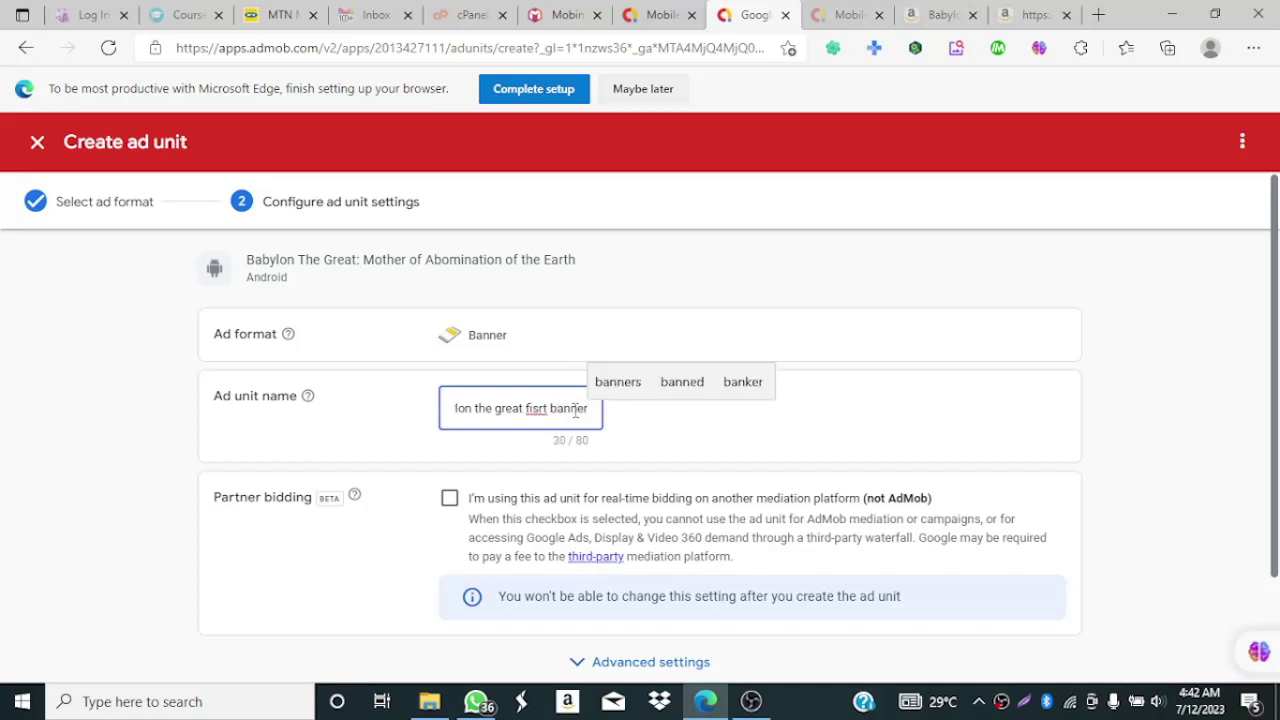
# Step: Expand the advanced settings, keep their default options and create the banner ad unit
pyautogui.moveTo(1275, 398); pyautogui.dragTo(1276, 510)
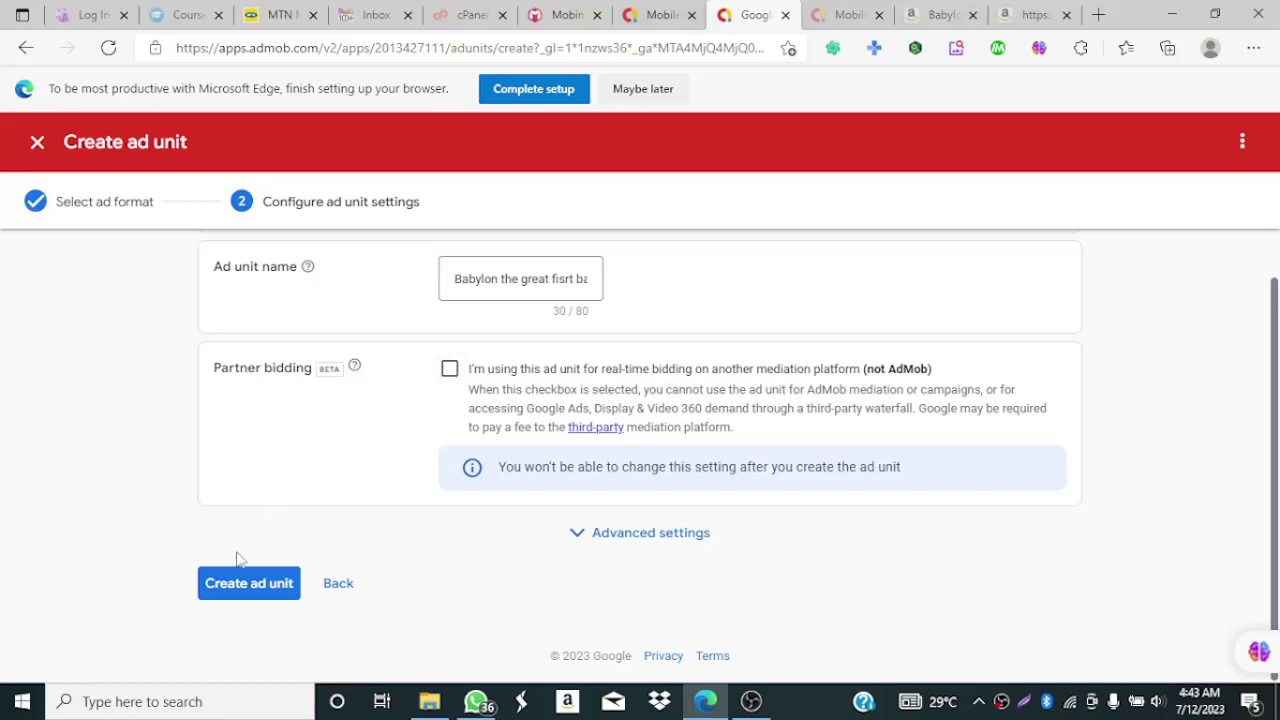
pyautogui.click(251, 585)
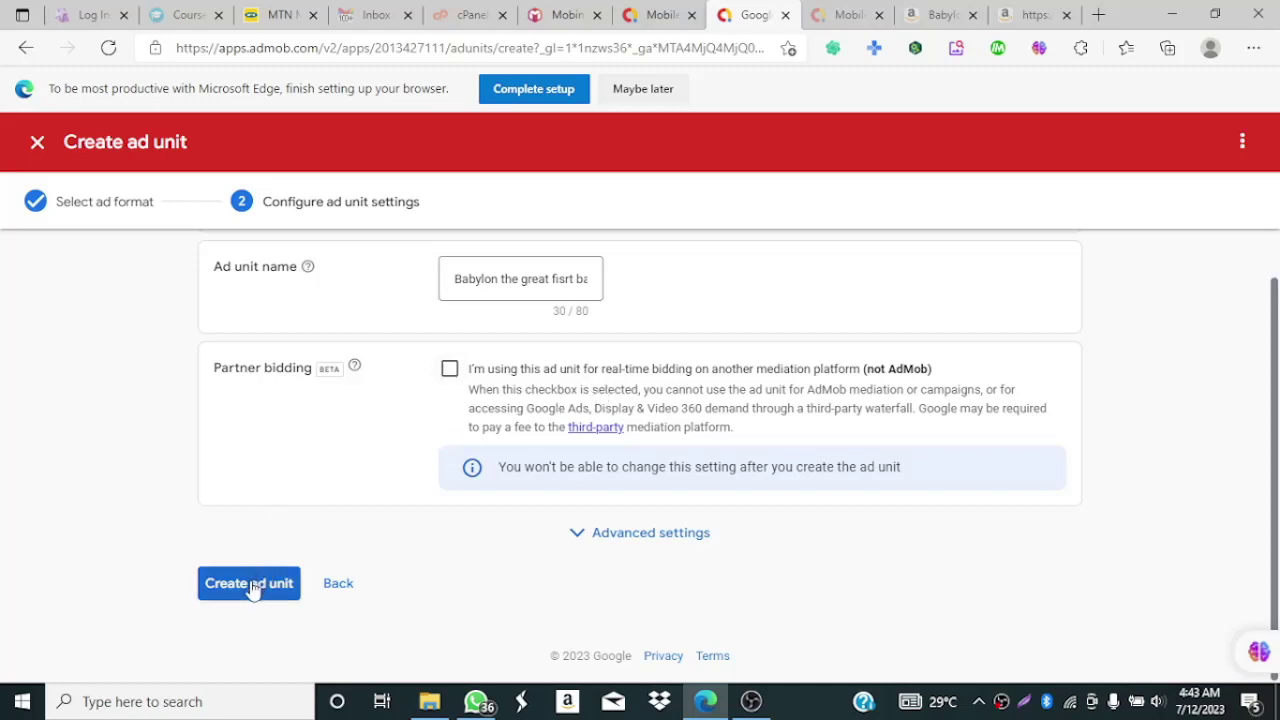
pyautogui.click(580, 534)
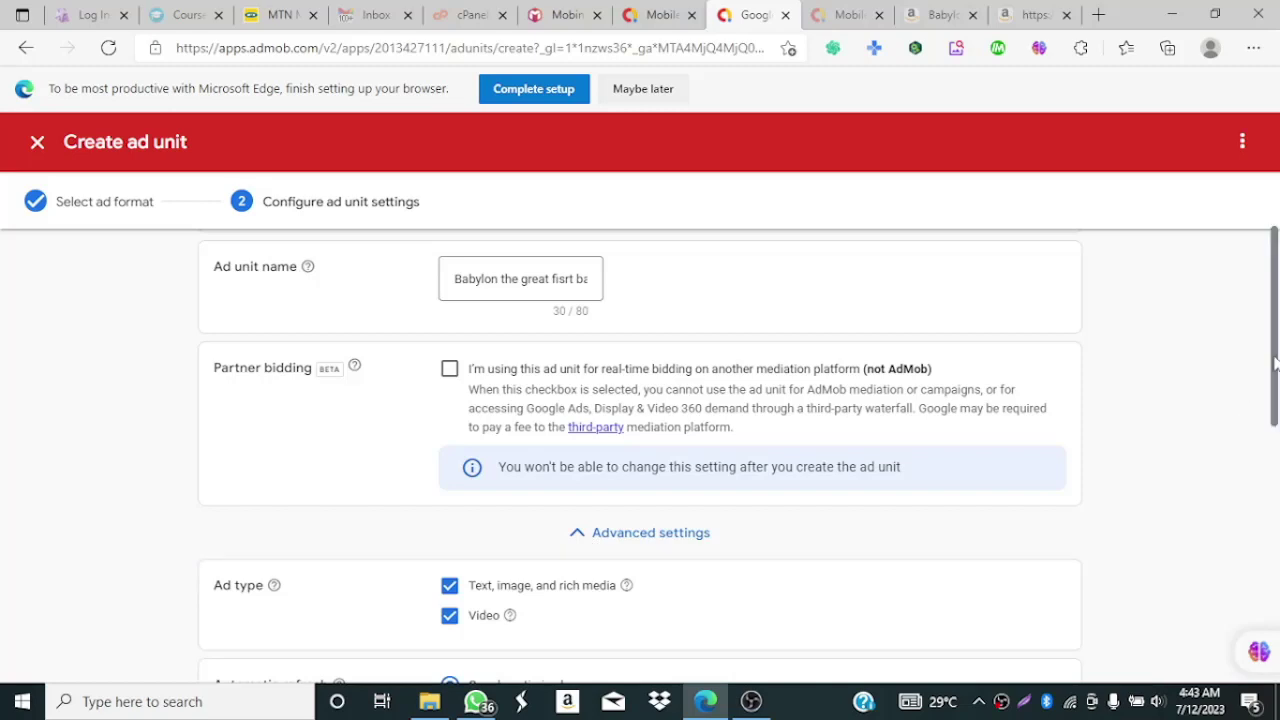
pyautogui.moveTo(1274, 362); pyautogui.dragTo(1264, 620)
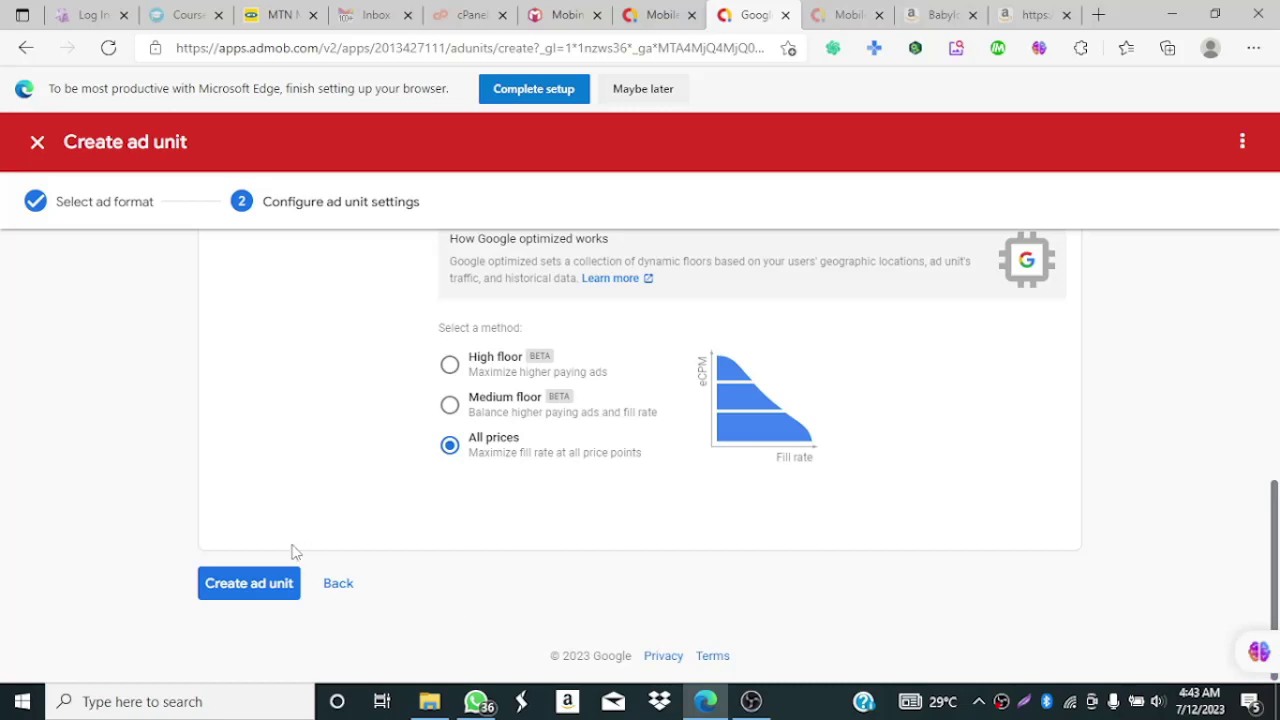
pyautogui.click(243, 588)
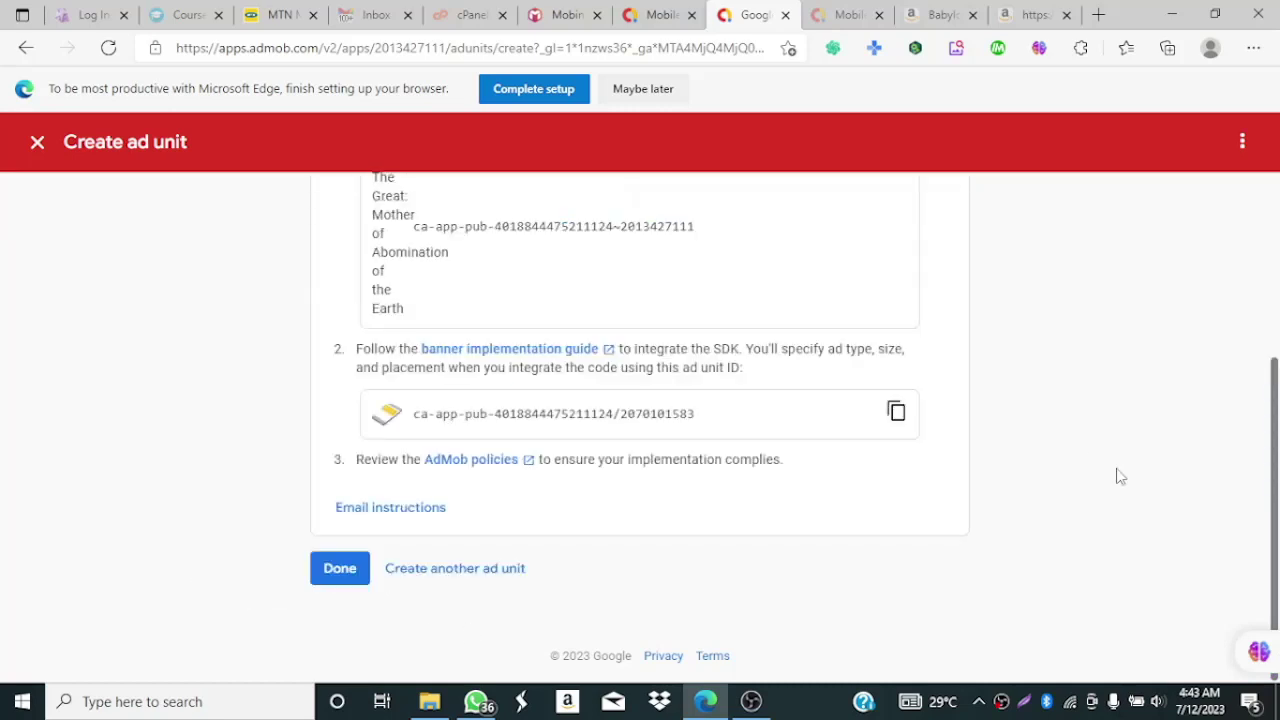
# Step: Review the ad unit's implementation instructions and email them to the prefilled recipient
pyautogui.scroll(3, 1275, 447)
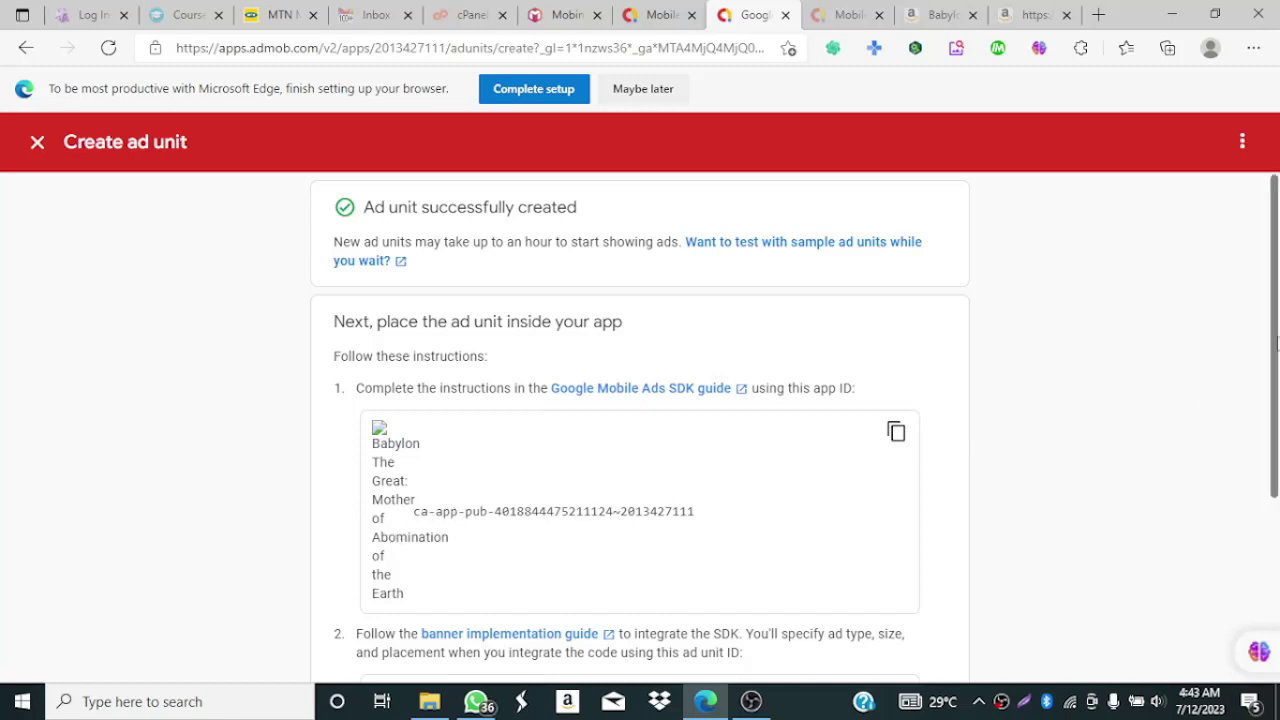
pyautogui.moveTo(1276, 360); pyautogui.dragTo(1277, 496)
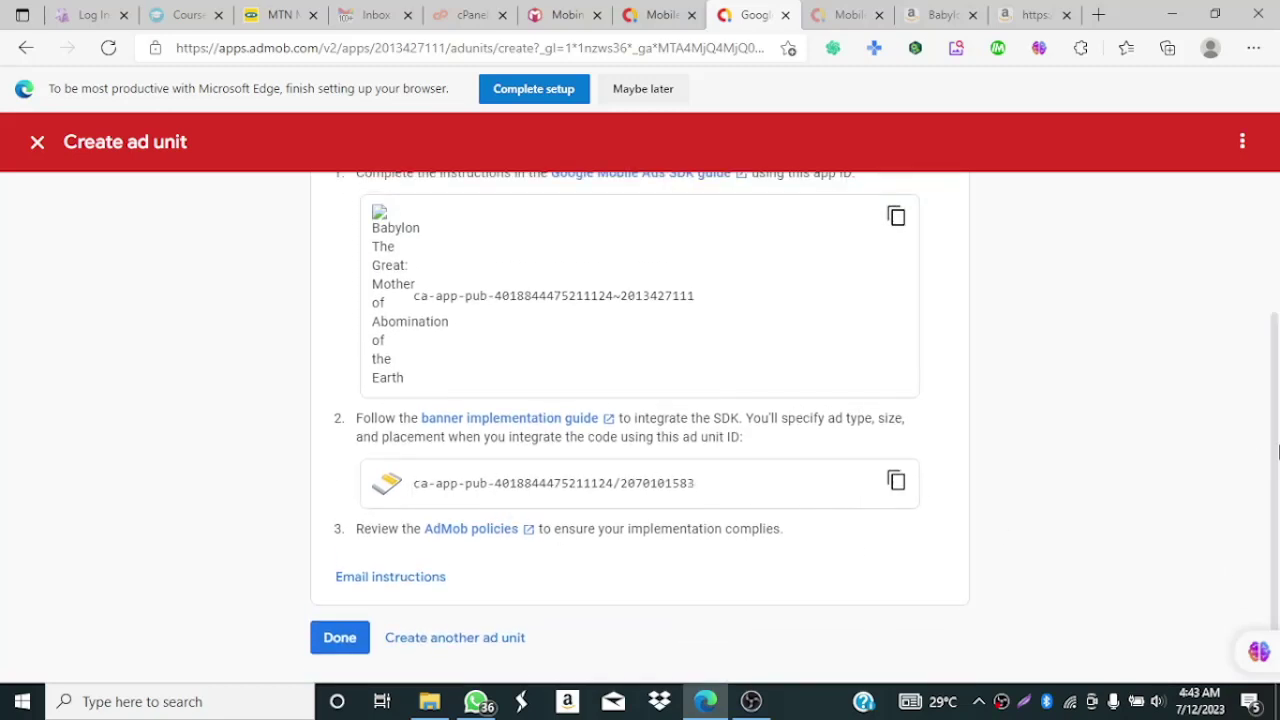
pyautogui.click(400, 577)
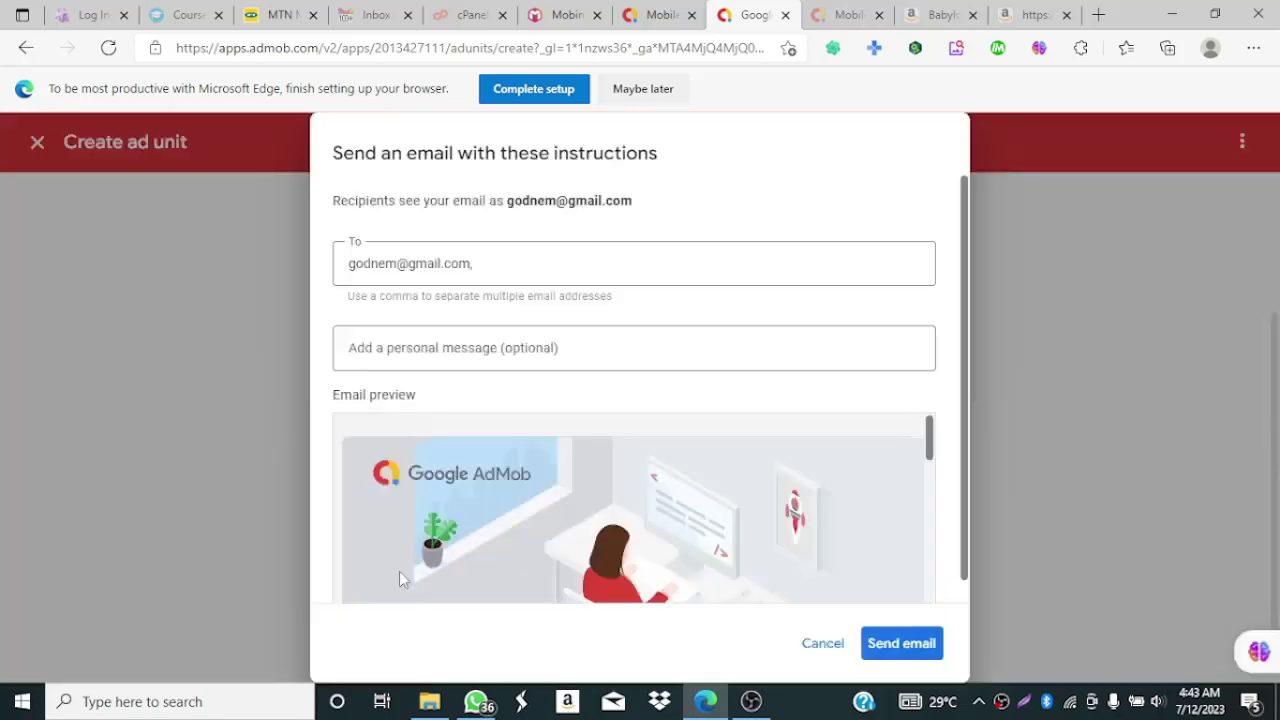
pyautogui.click(892, 649)
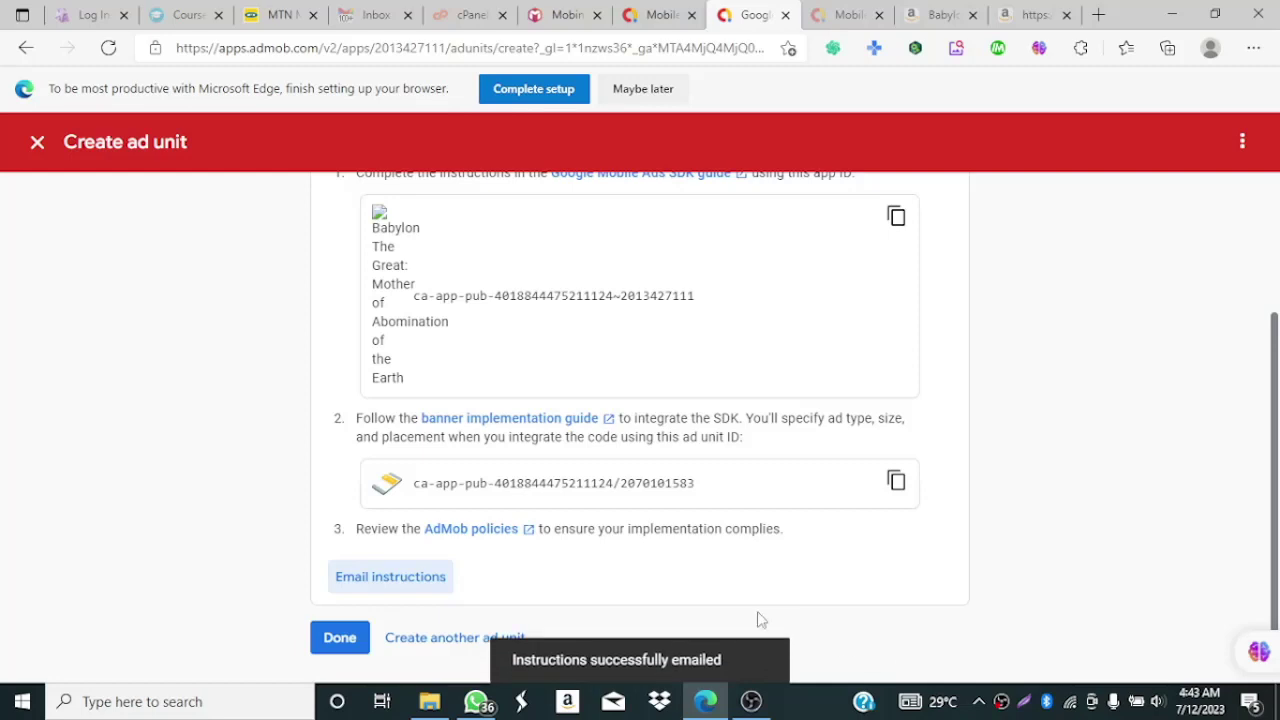
# Step: Copy the Babylon app's AdMob app ID, switch to Mobincube, dismiss App info and open the AdMob ad network configuration
pyautogui.click(896, 219)
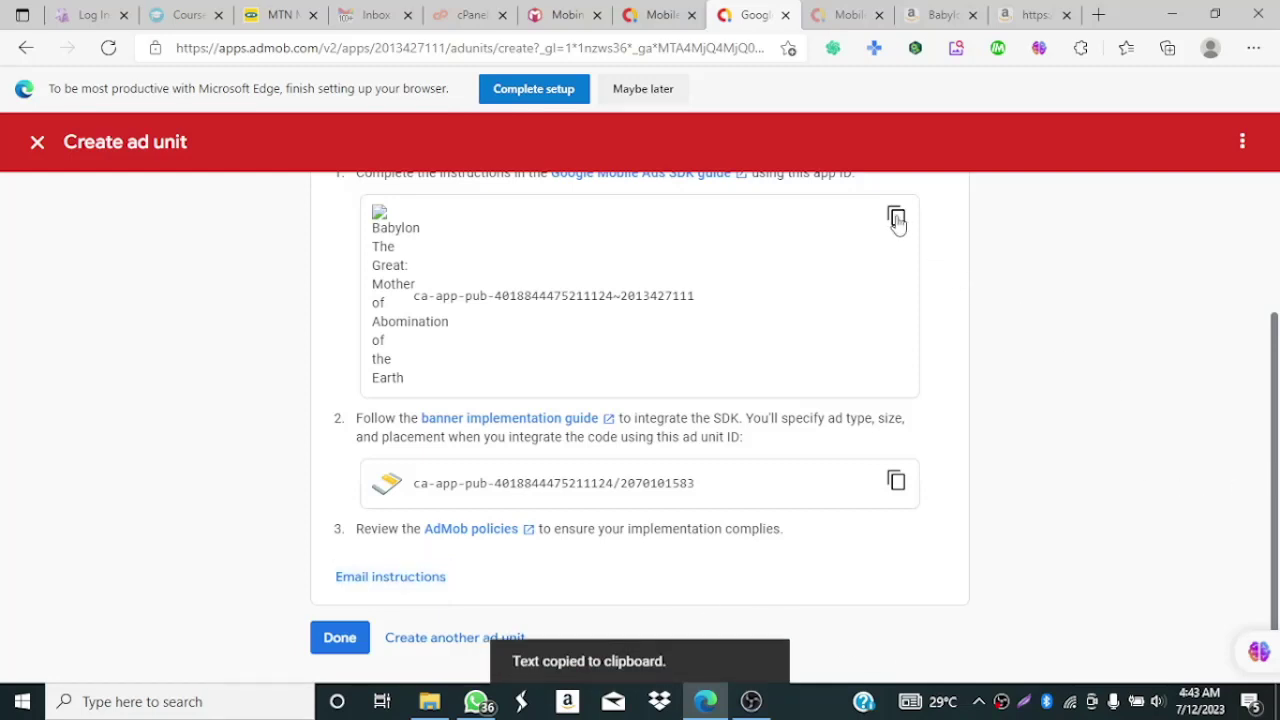
pyautogui.click(566, 15)
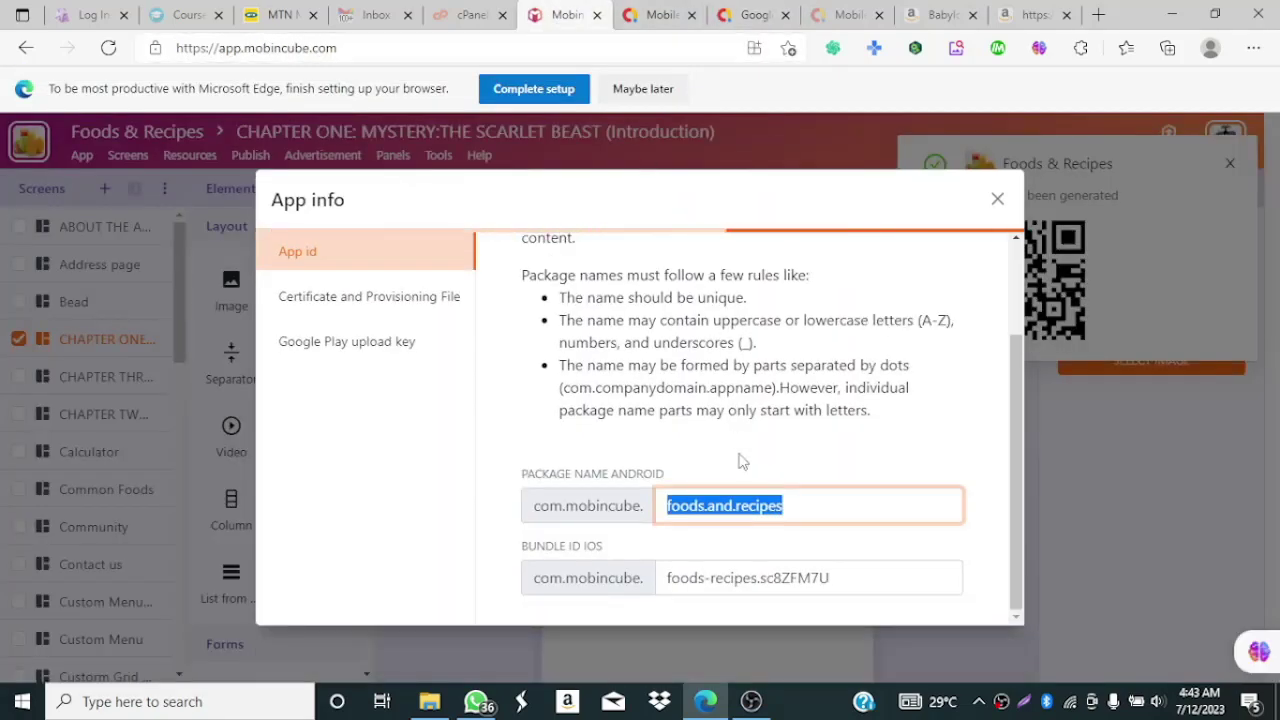
pyautogui.click(1006, 203)
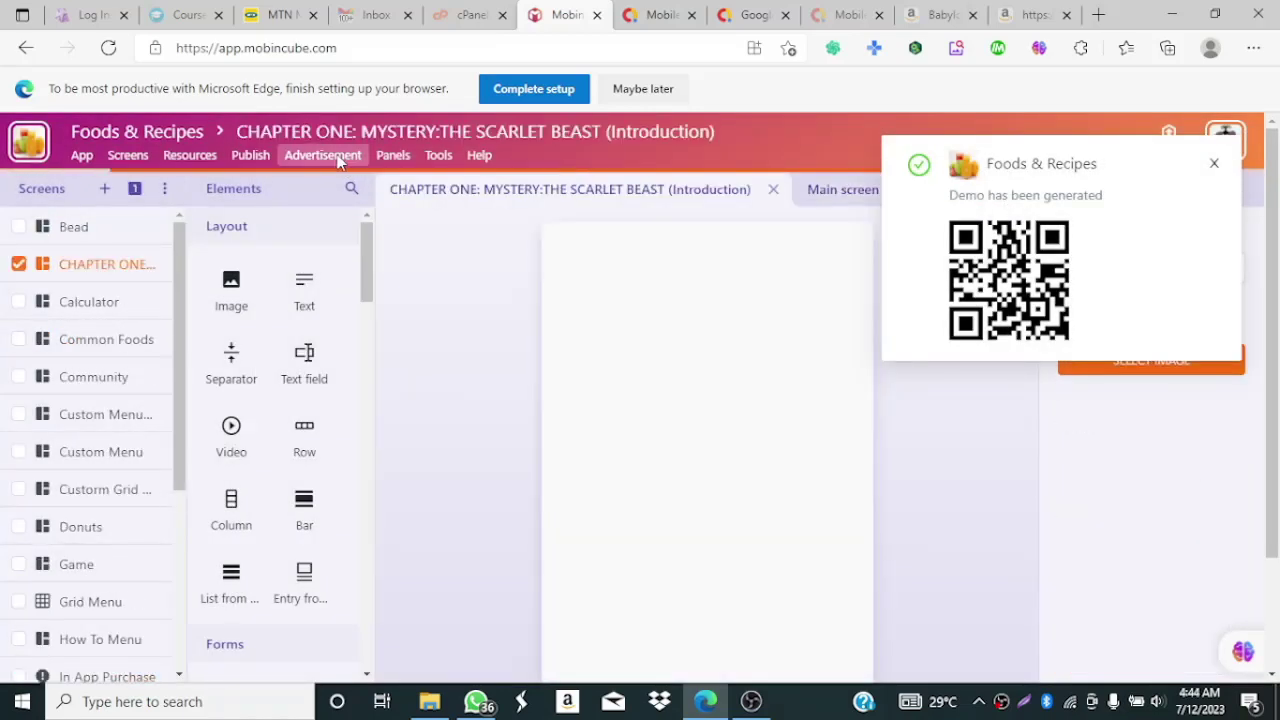
pyautogui.click(335, 157)
pyautogui.moveTo(360, 214)
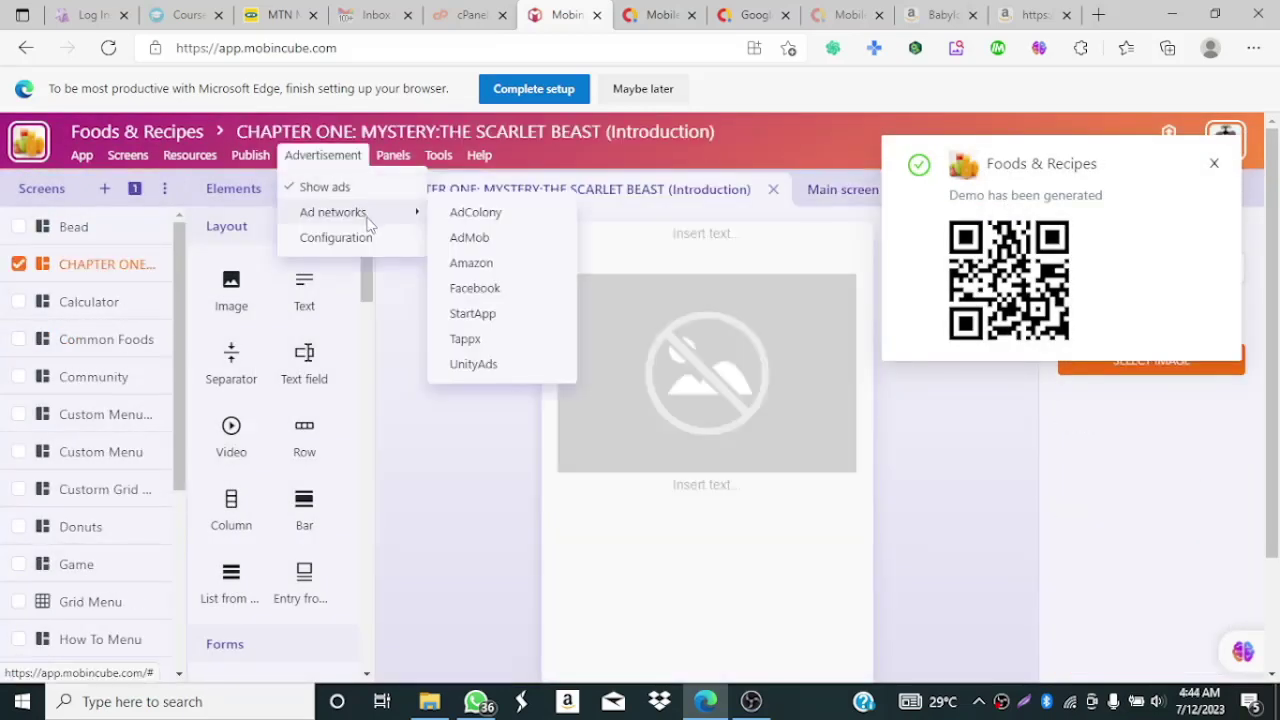
pyautogui.click(469, 240)
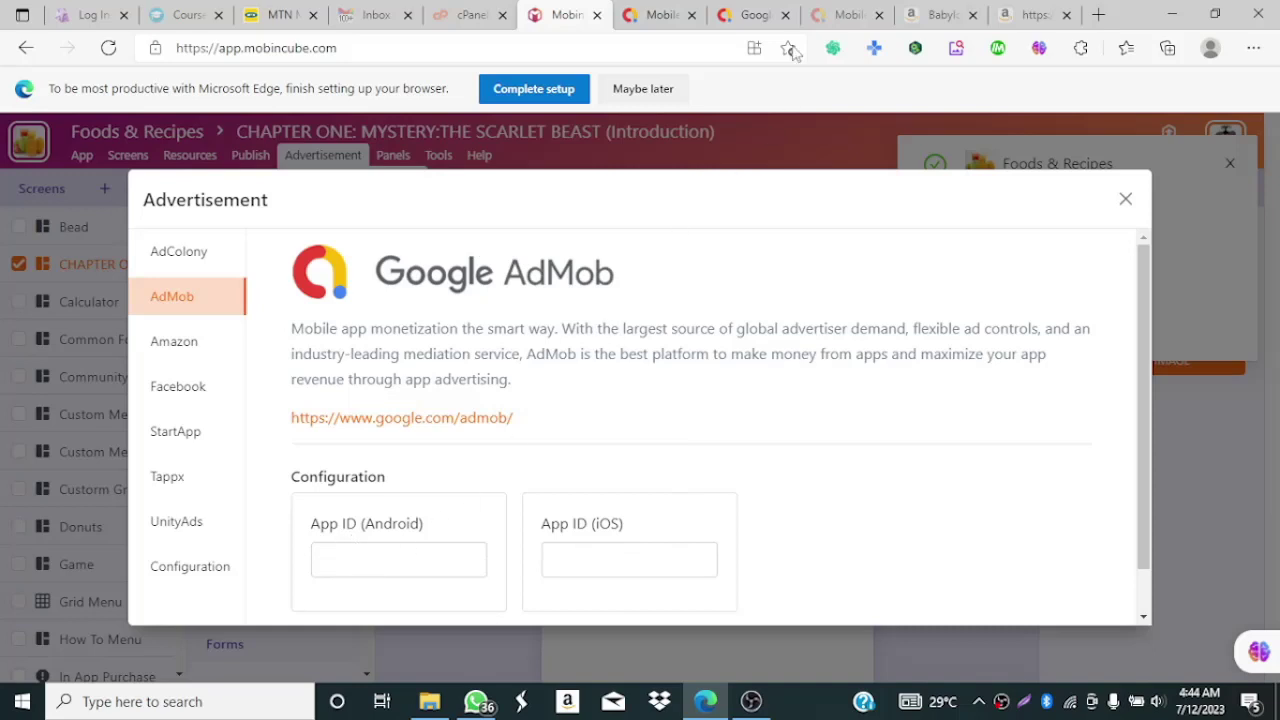
# Step: Return to AdMob, review the new banner's implementation instructions and exit ad unit creation to the Ad units list
pyautogui.click(748, 17)
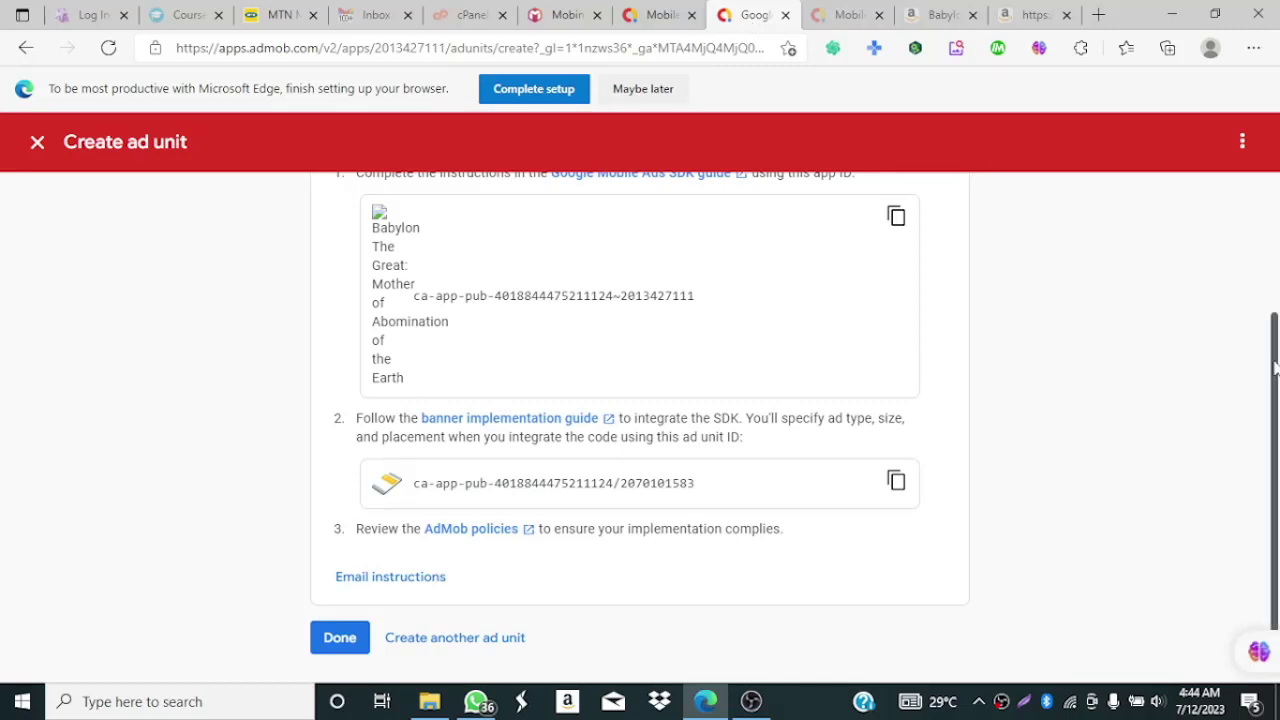
pyautogui.moveTo(1274, 360); pyautogui.dragTo(1272, 208)
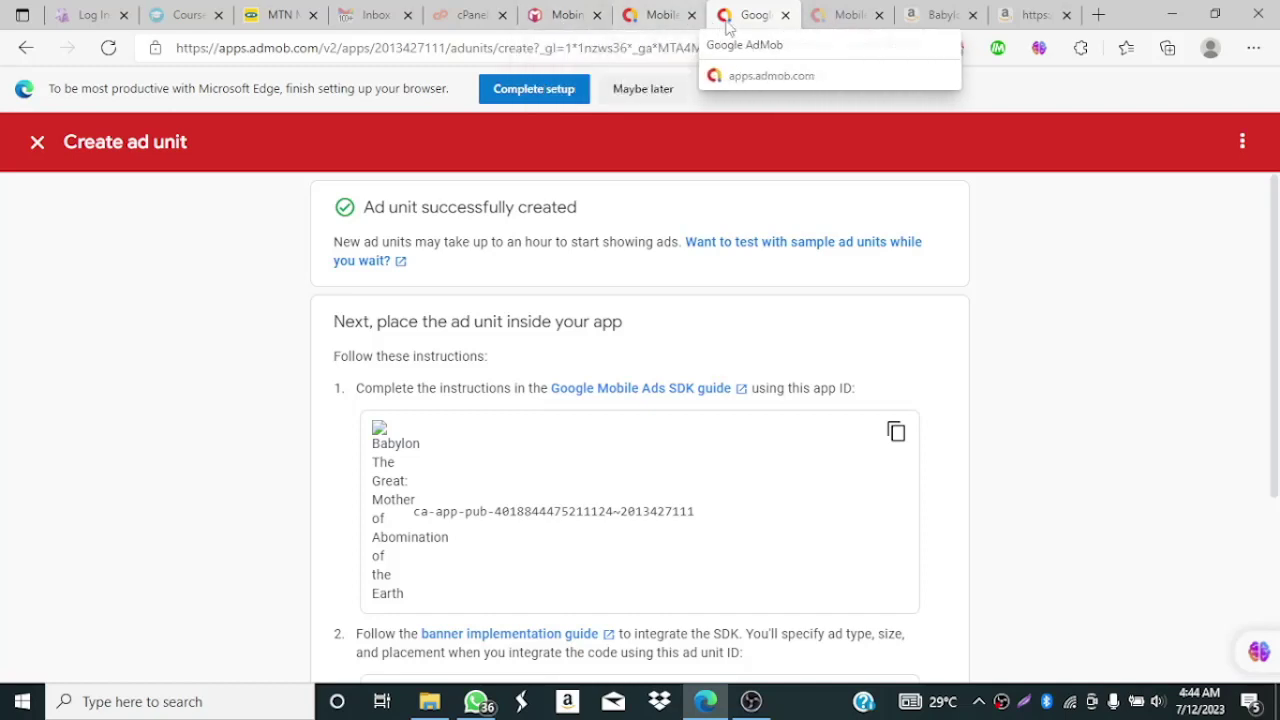
pyautogui.click(660, 12)
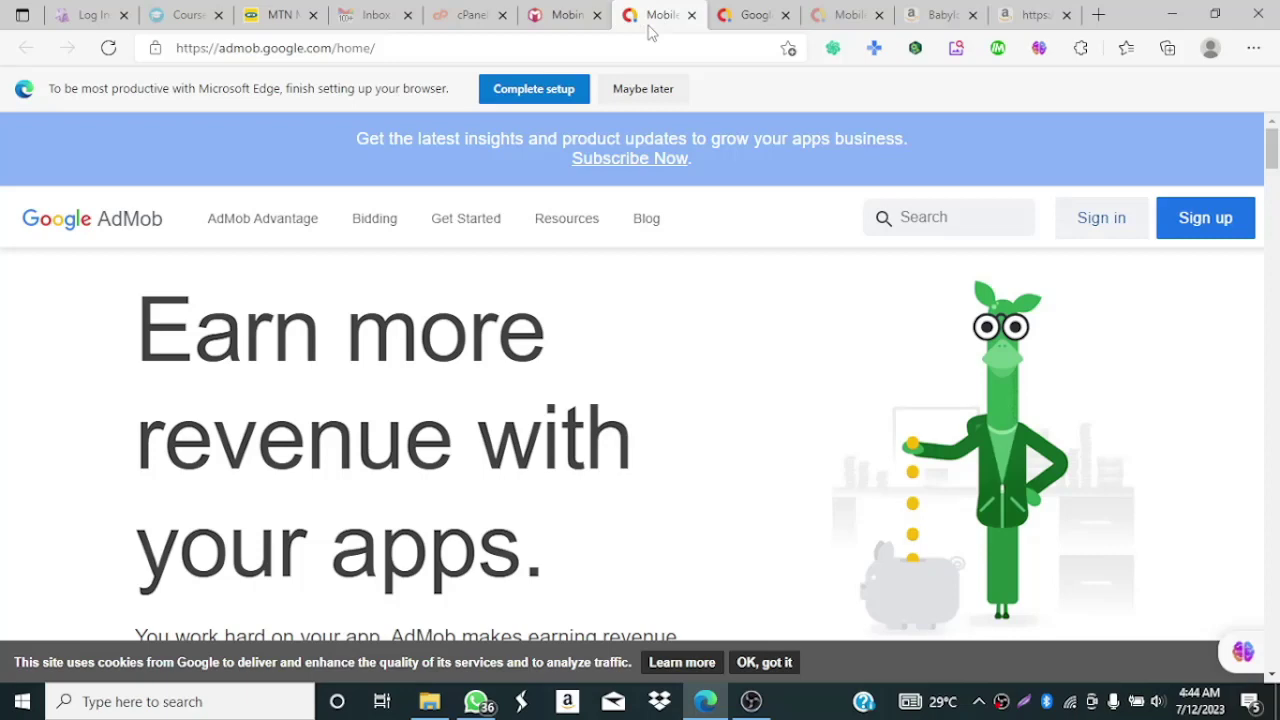
pyautogui.click(736, 25)
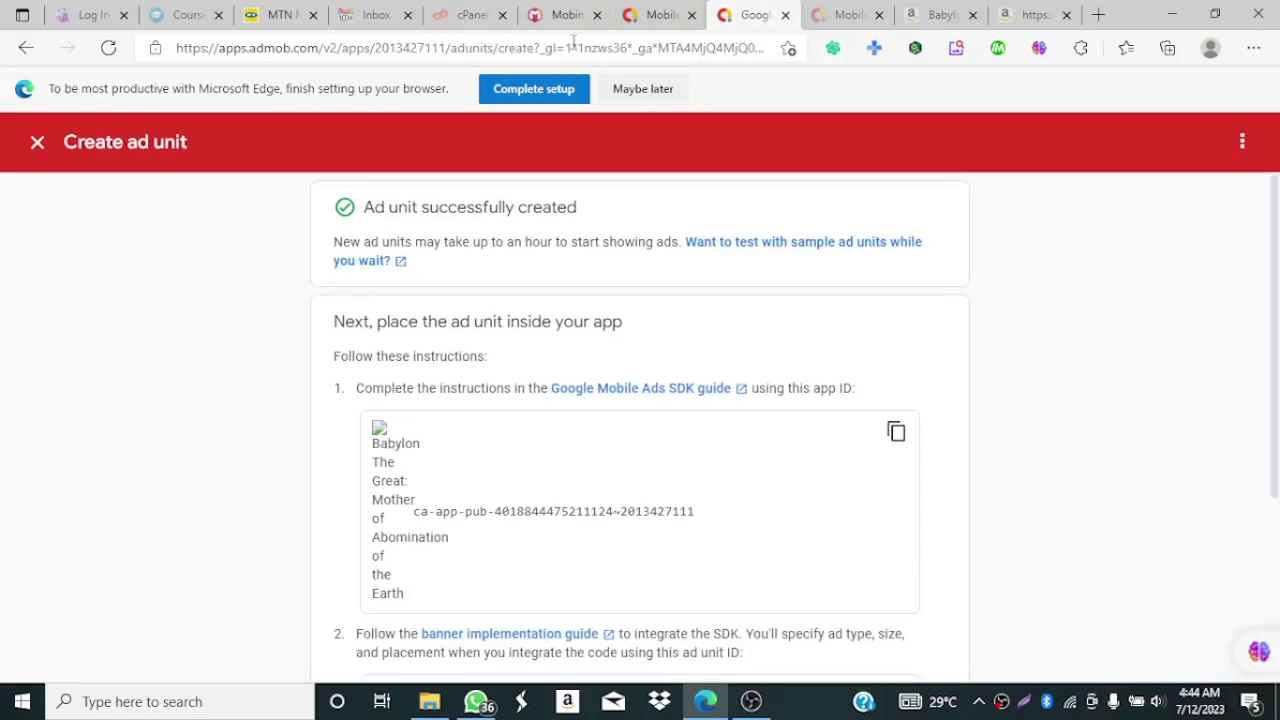
pyautogui.click(38, 145)
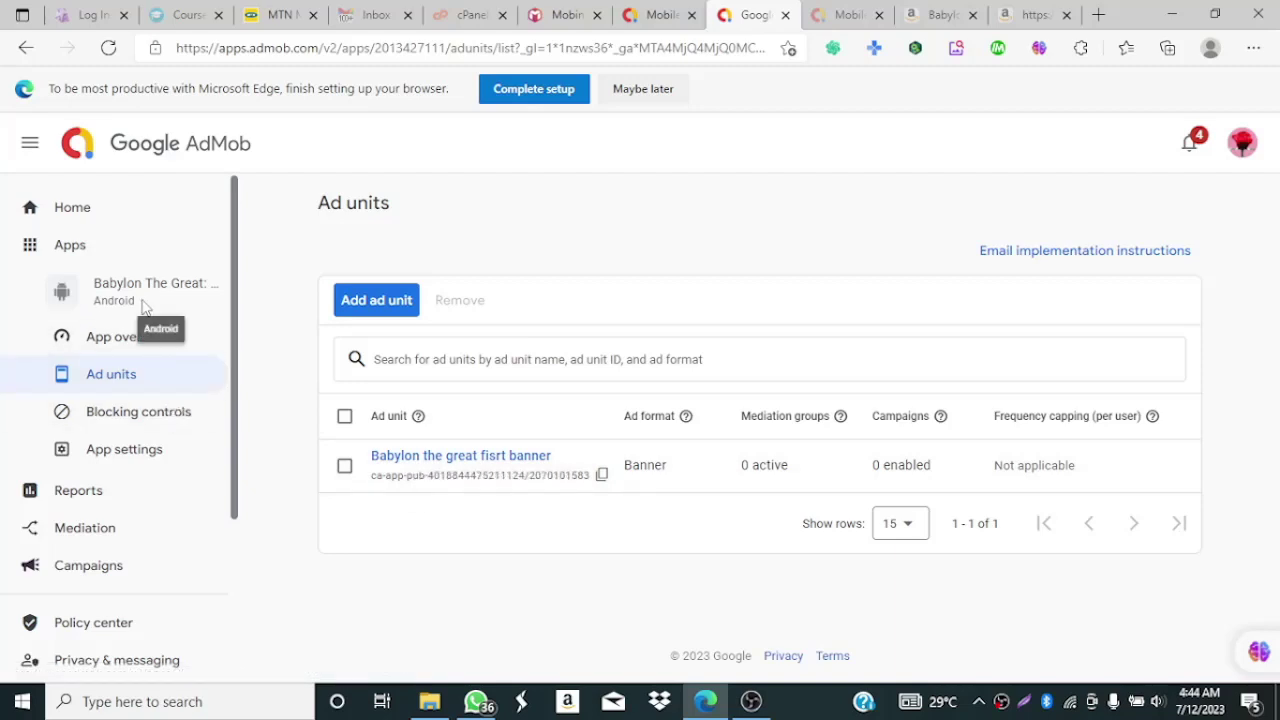
# Step: Examine the list of registered AdMob apps and the app overview for Babylon The Great
pyautogui.click(63, 260)
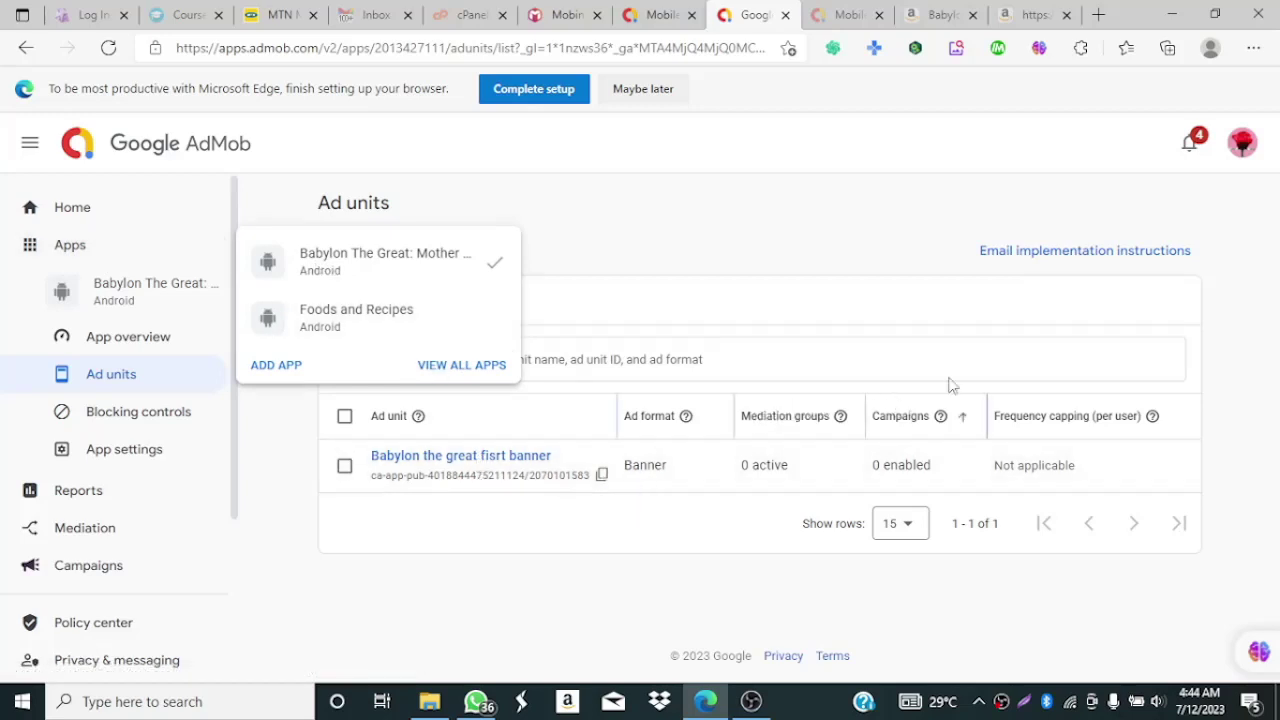
pyautogui.click(738, 296)
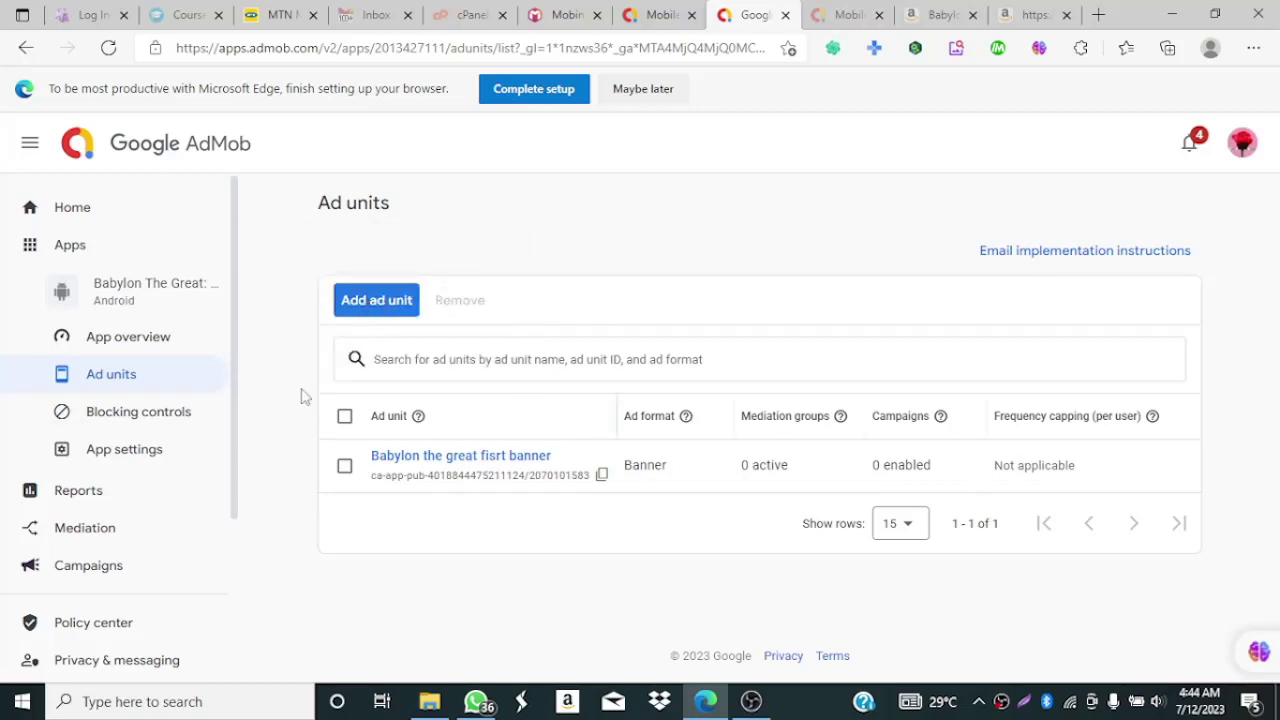
pyautogui.click(122, 348)
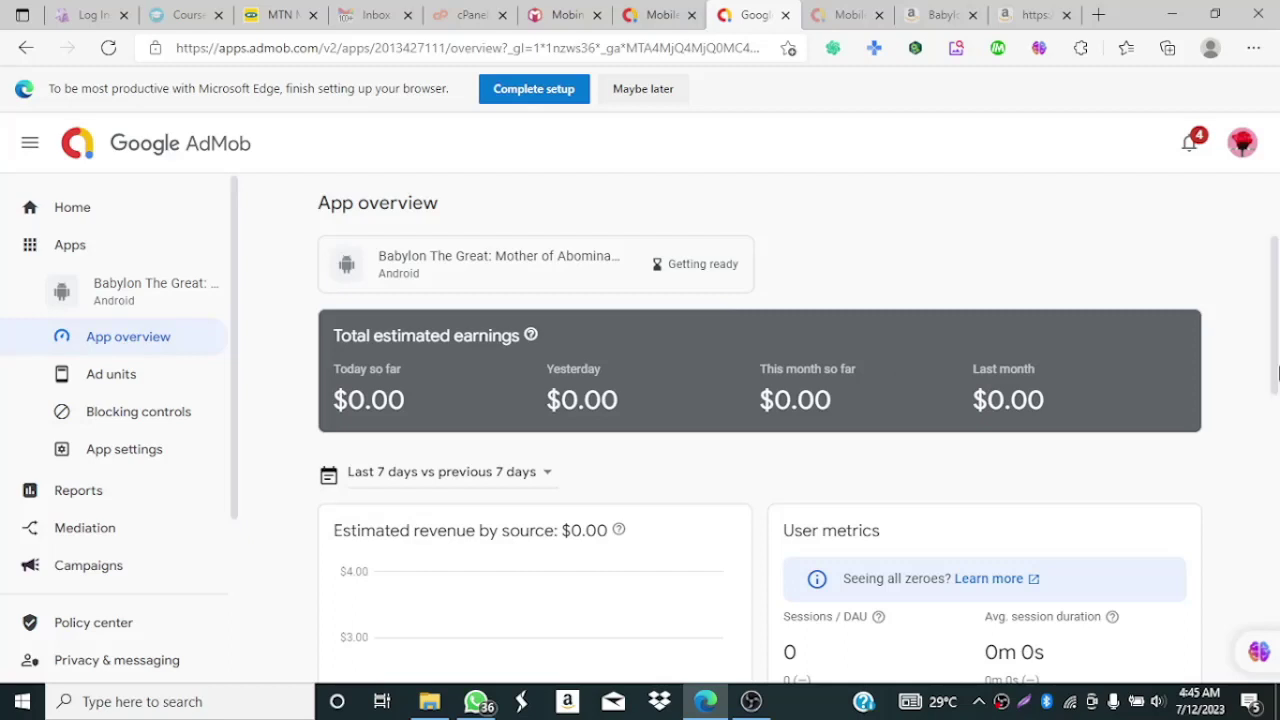
pyautogui.moveTo(1277, 285); pyautogui.dragTo(1277, 612)
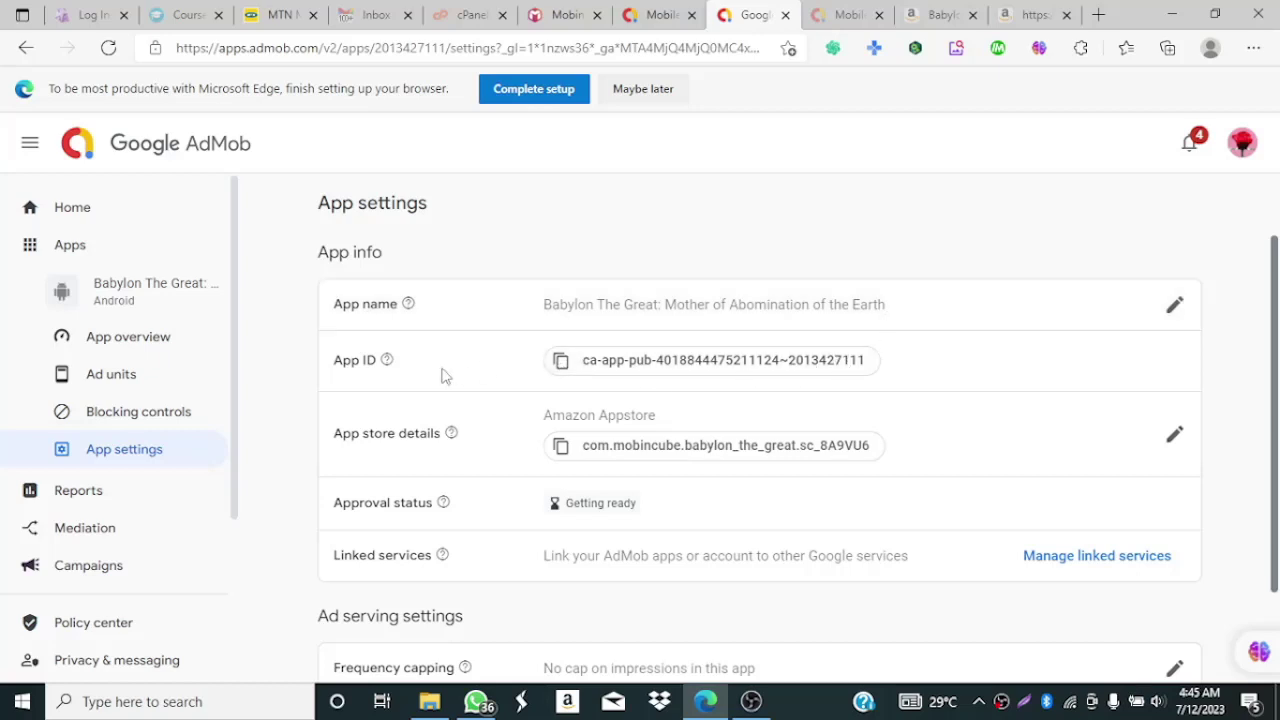
# Step: Copy the Babylon app's AdMob app ID, switch to Mobincube and paste it as the Android App ID in the AdMob ad network configuration
pyautogui.click(556, 362)
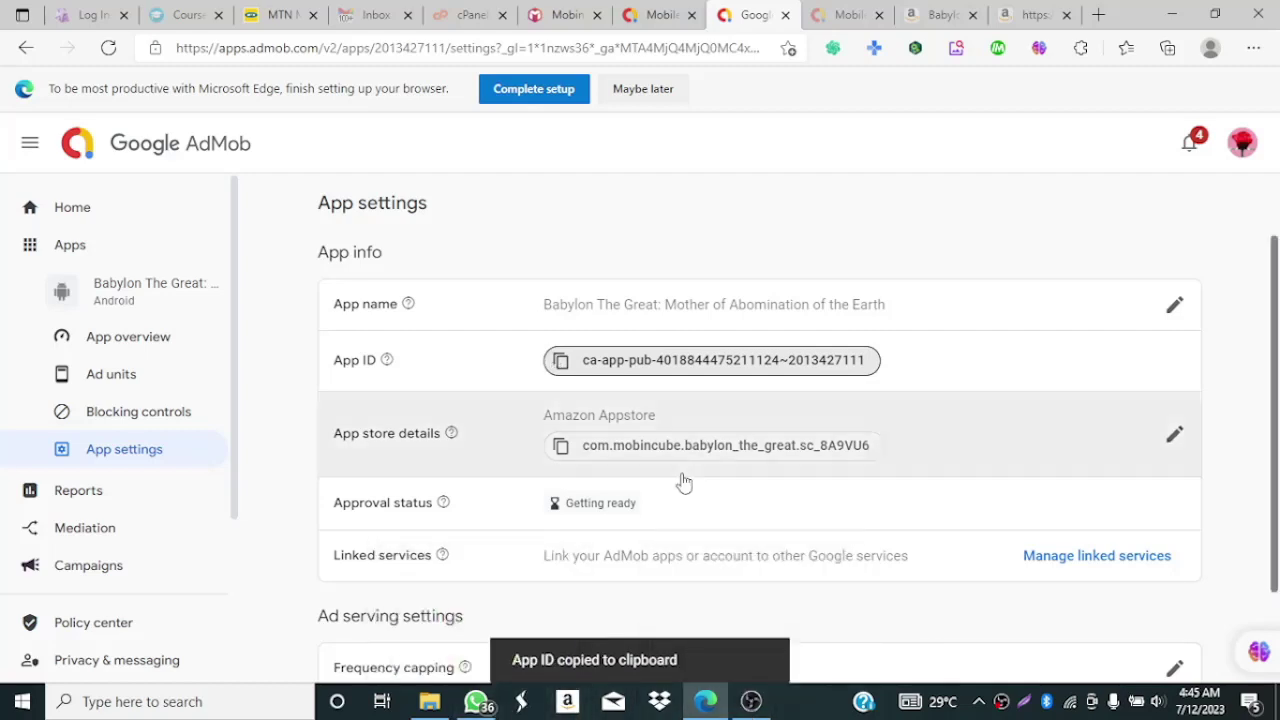
pyautogui.click(560, 15)
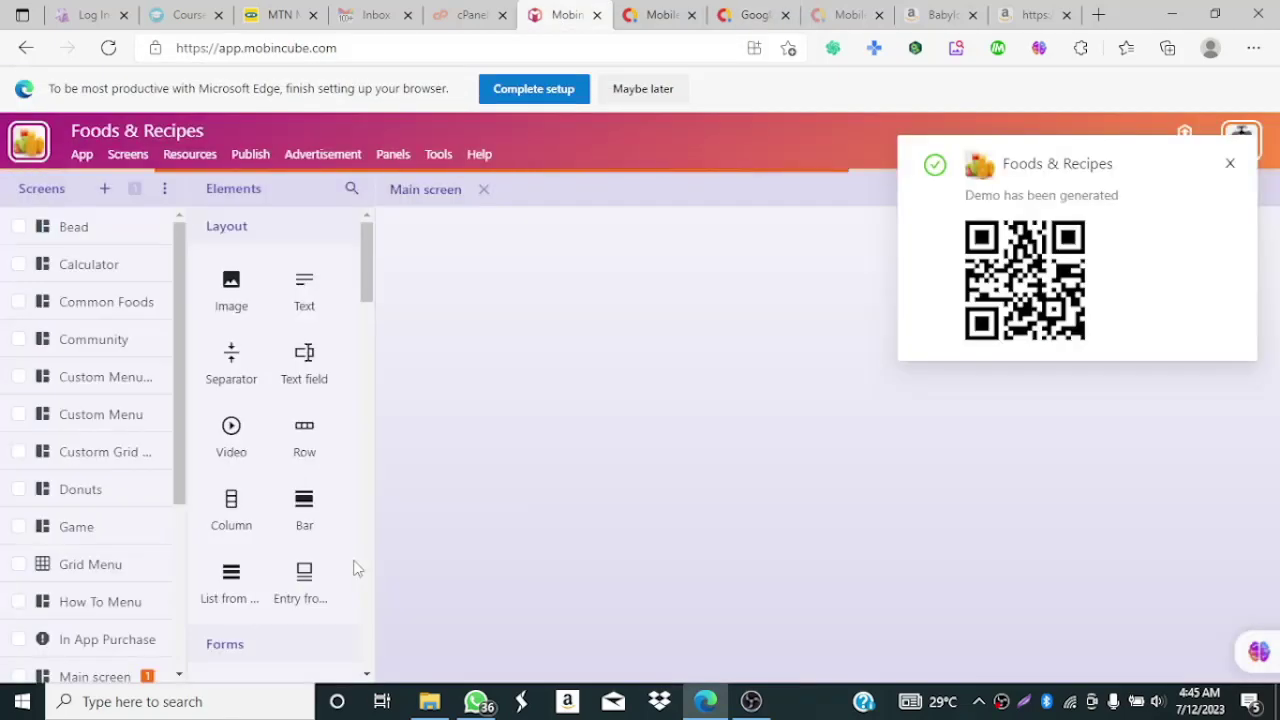
pyautogui.click(322, 155)
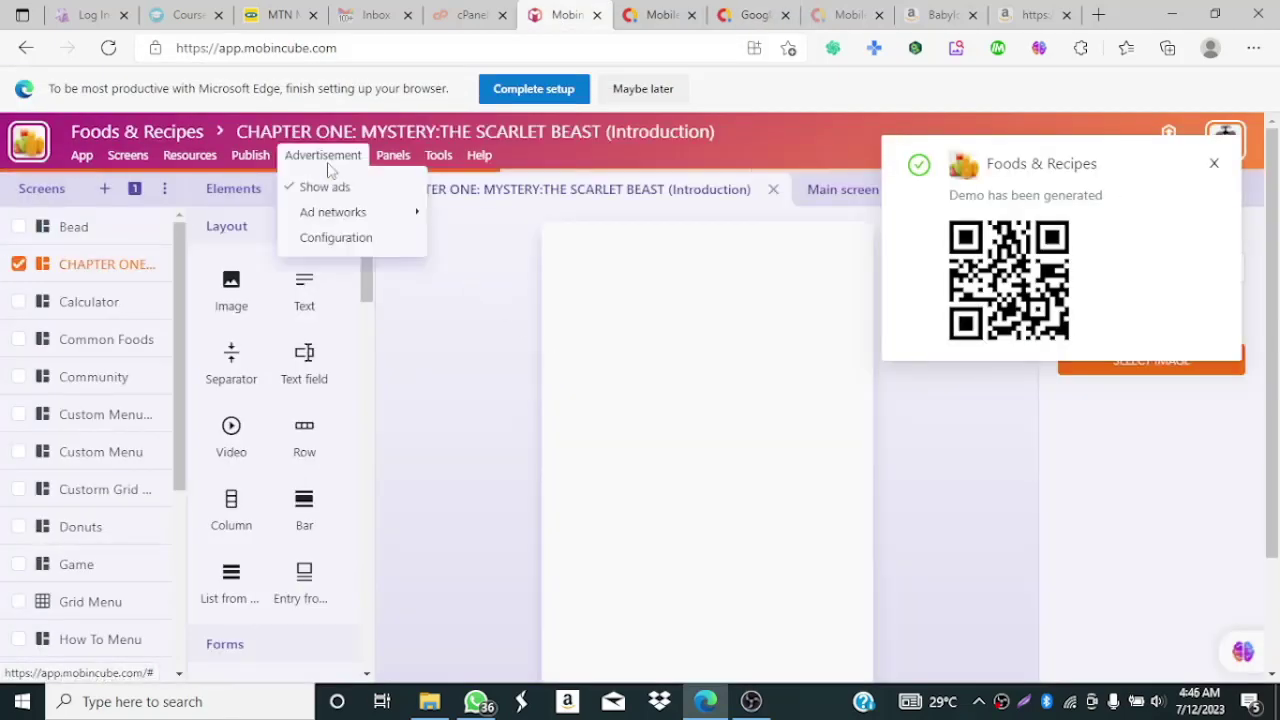
pyautogui.moveTo(358, 222)
pyautogui.click(468, 240)
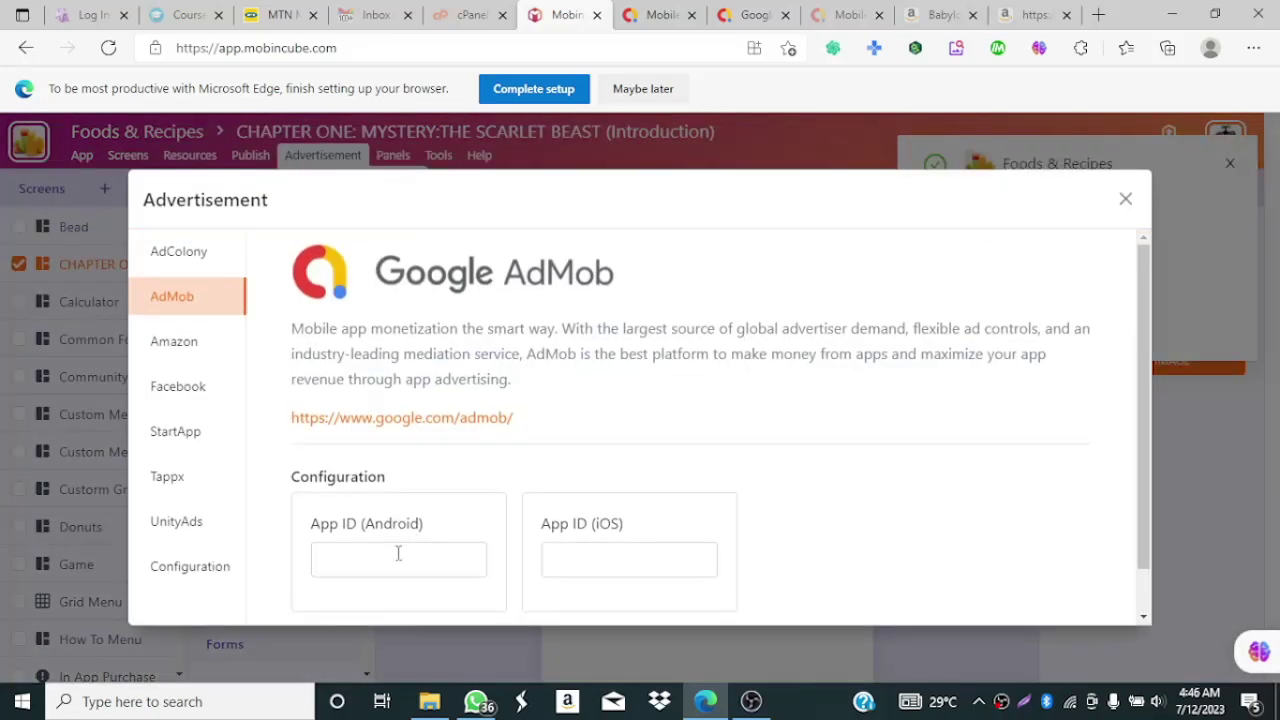
pyautogui.click(398, 553)
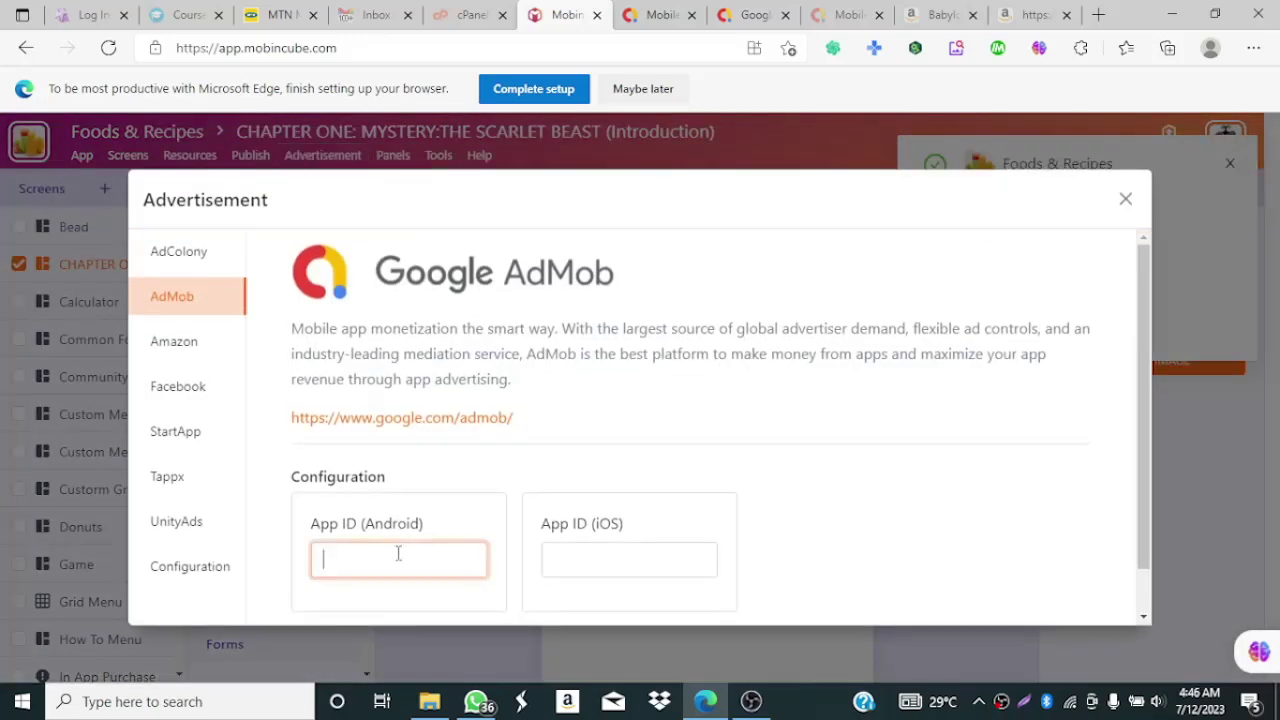
pyautogui.hotkey('ctrl', 'v')
pyautogui.moveTo(1143, 418); pyautogui.dragTo(1155, 530)
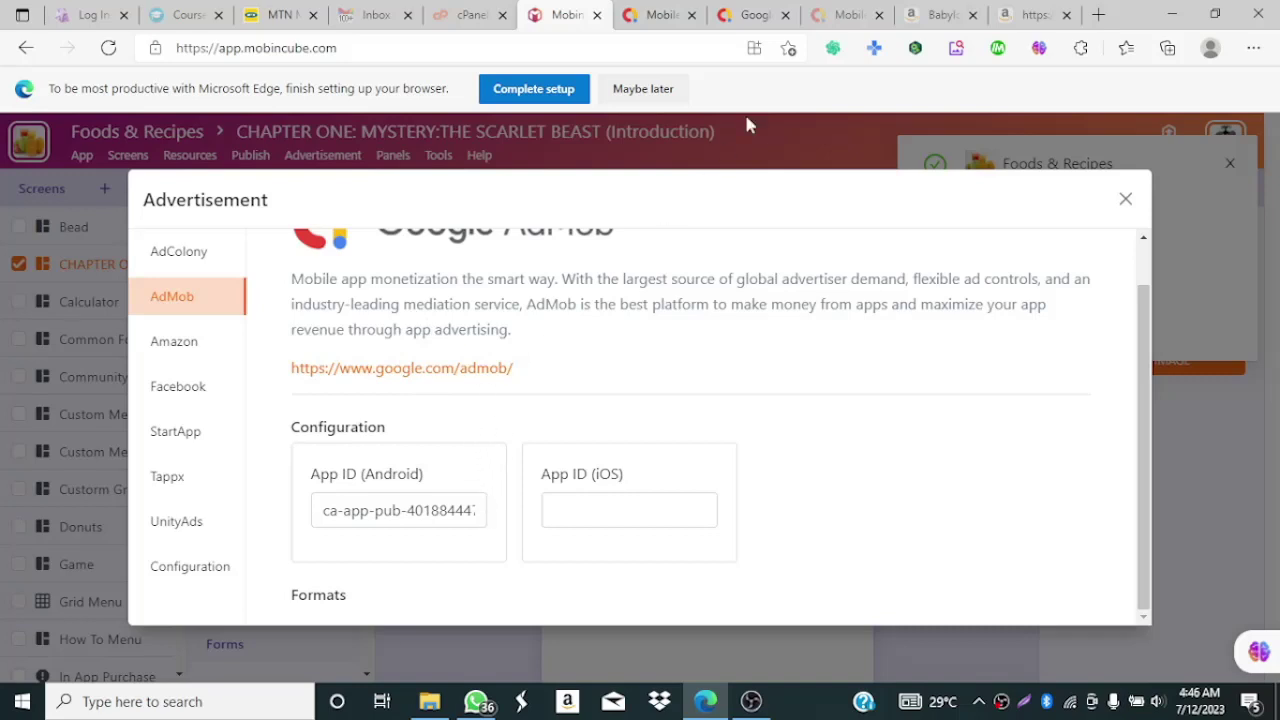
# Step: Check the Babylon app's ad units list in AdMob, and switch back to Mobincube to reopen its AdMob ad network configuration
pyautogui.click(733, 28)
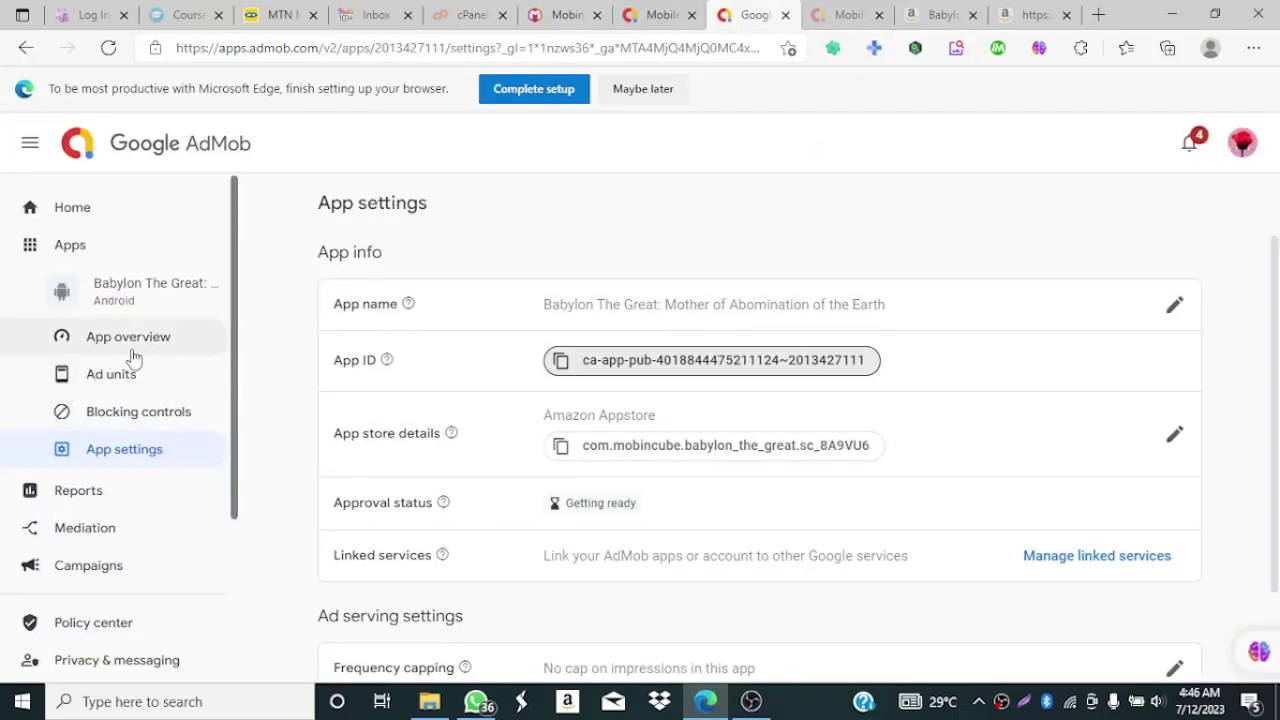
pyautogui.click(141, 376)
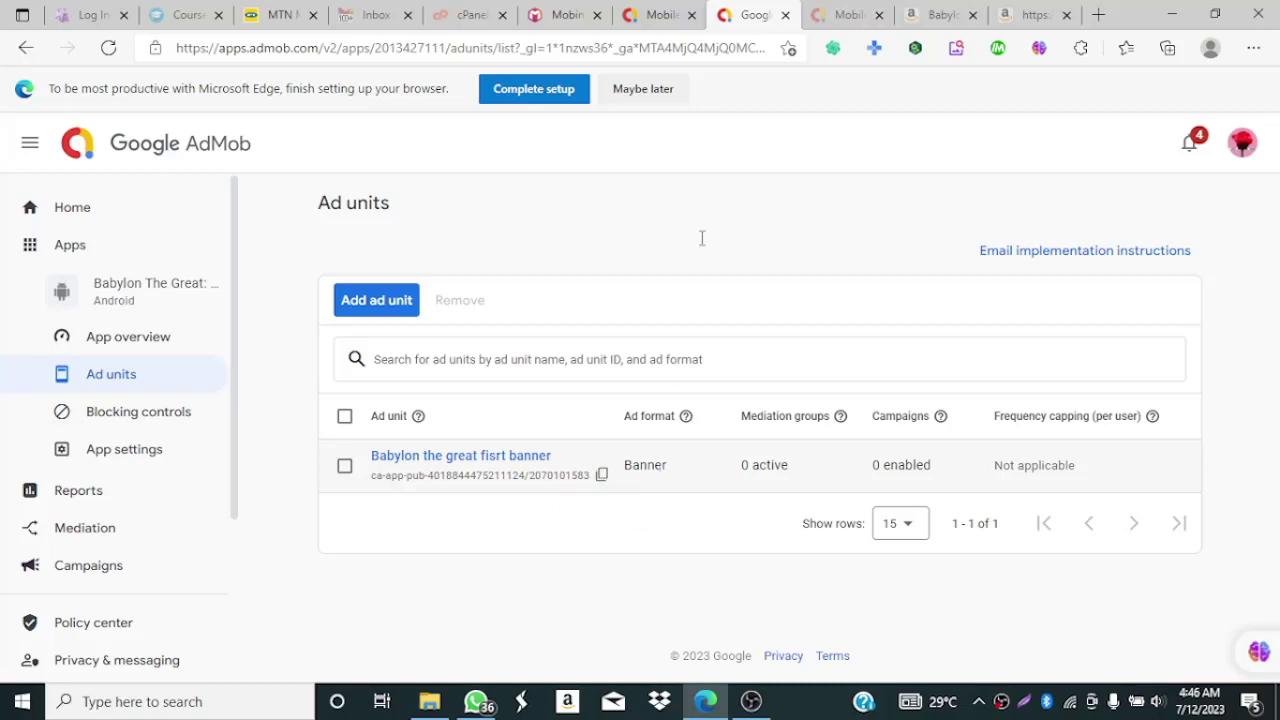
pyautogui.click(562, 17)
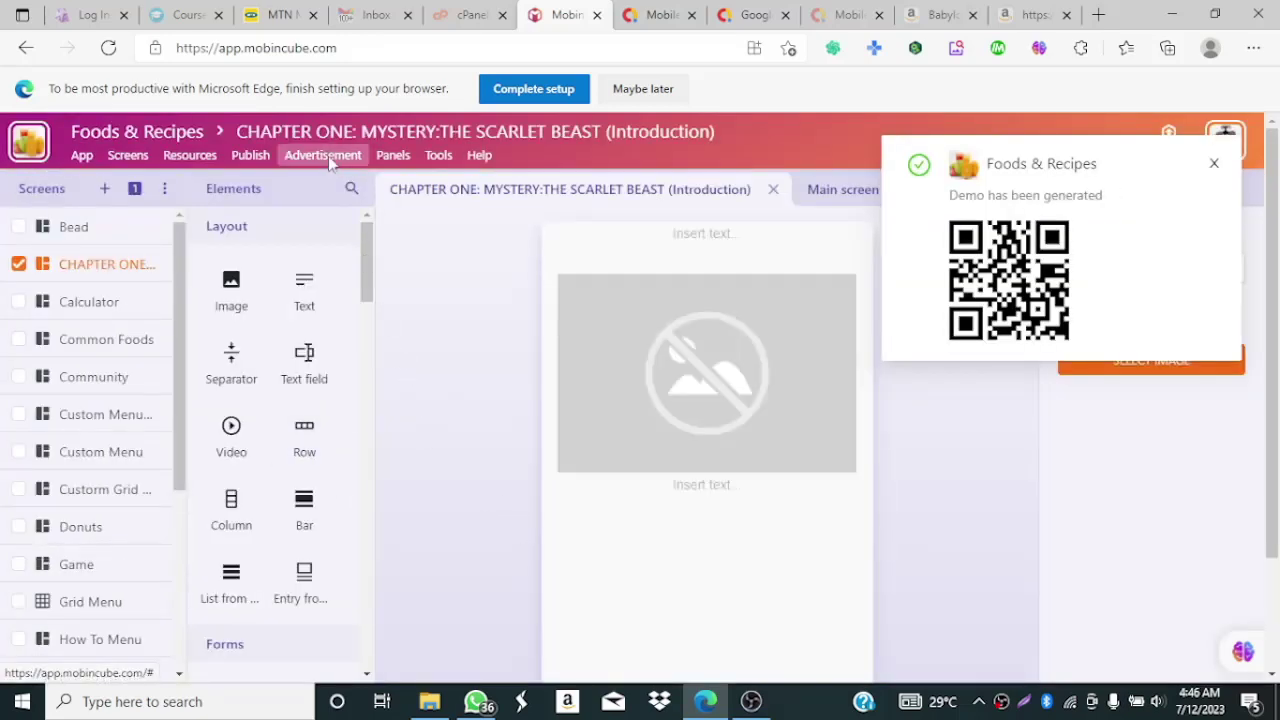
pyautogui.click(331, 165)
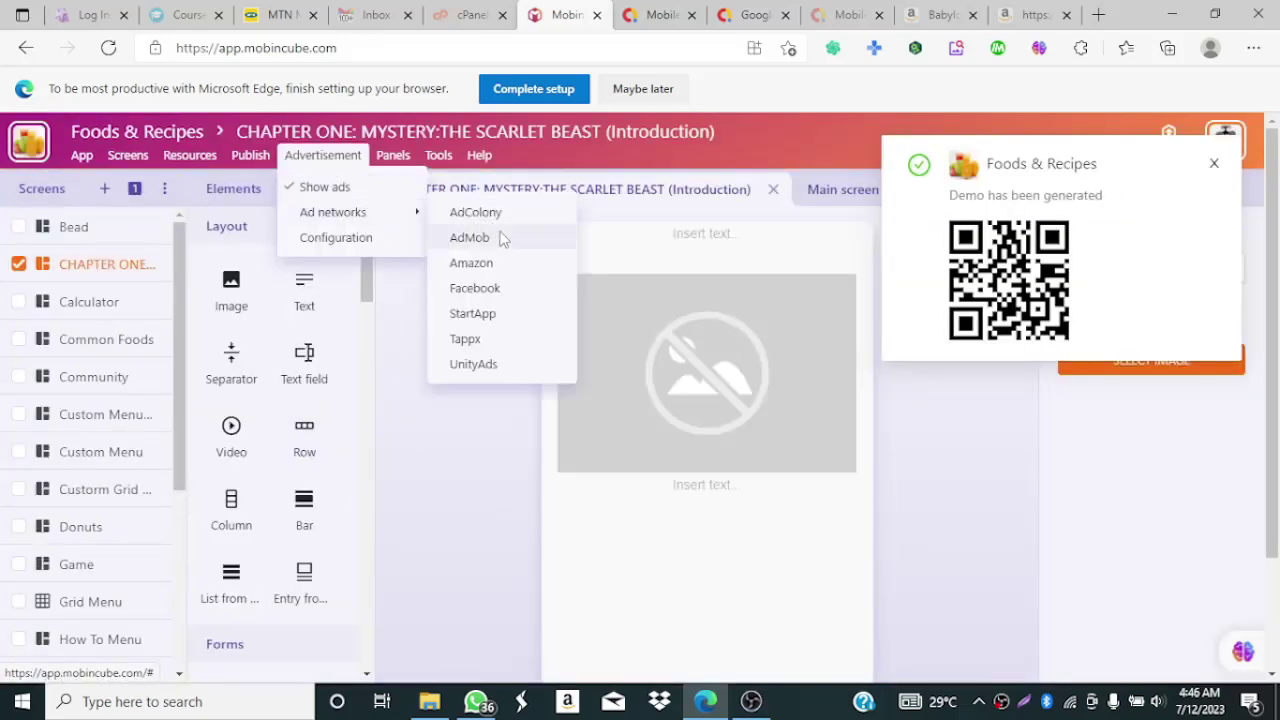
pyautogui.click(490, 247)
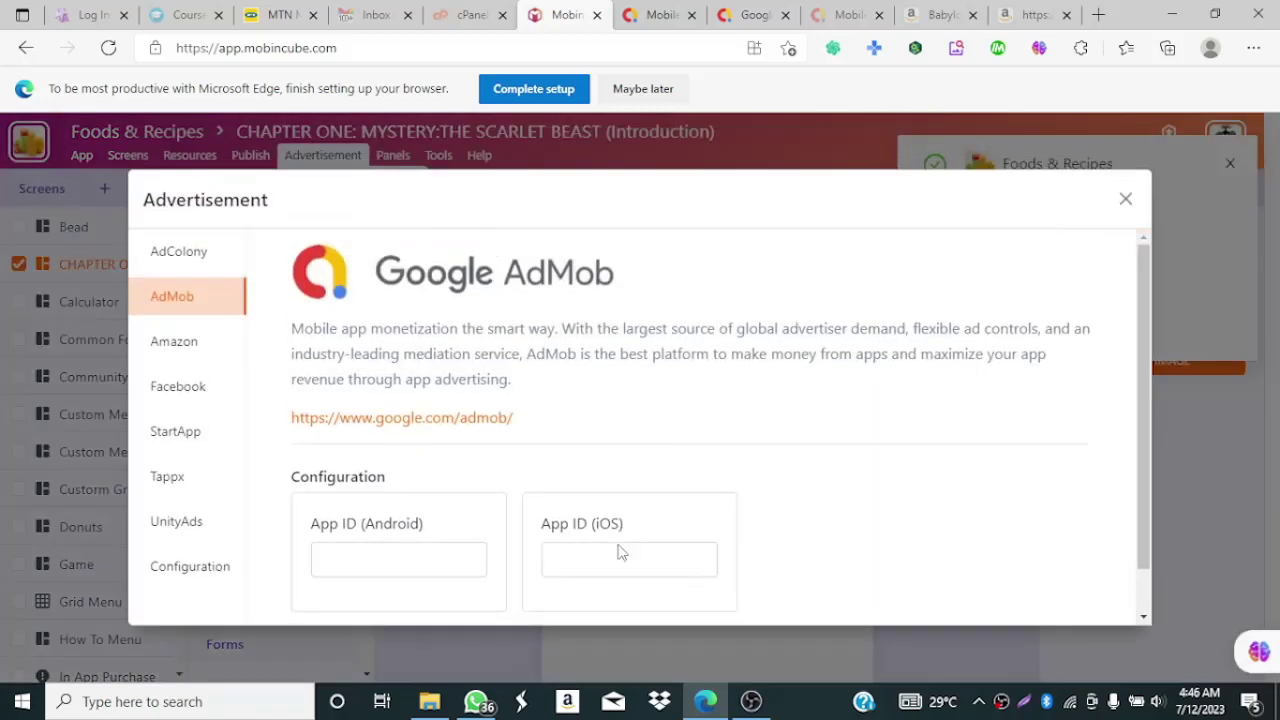